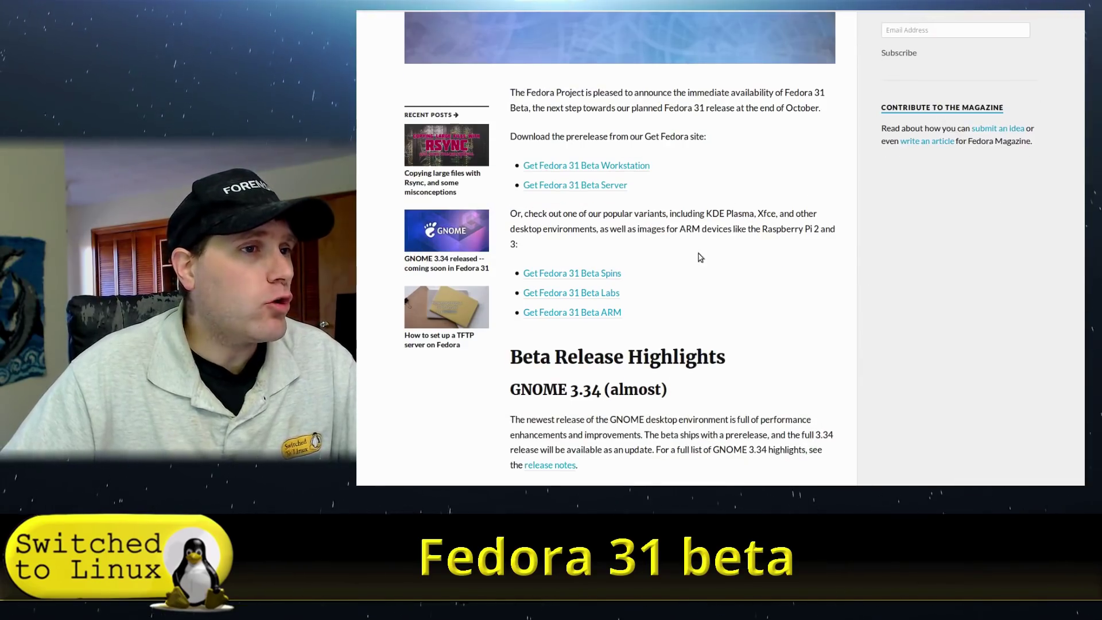
Boot the Start Fedora-Workstation-Live 31_Beta entry from the live boot menu
scroll(421, 278, up, 5)
scroll(700, 333, down, 6)
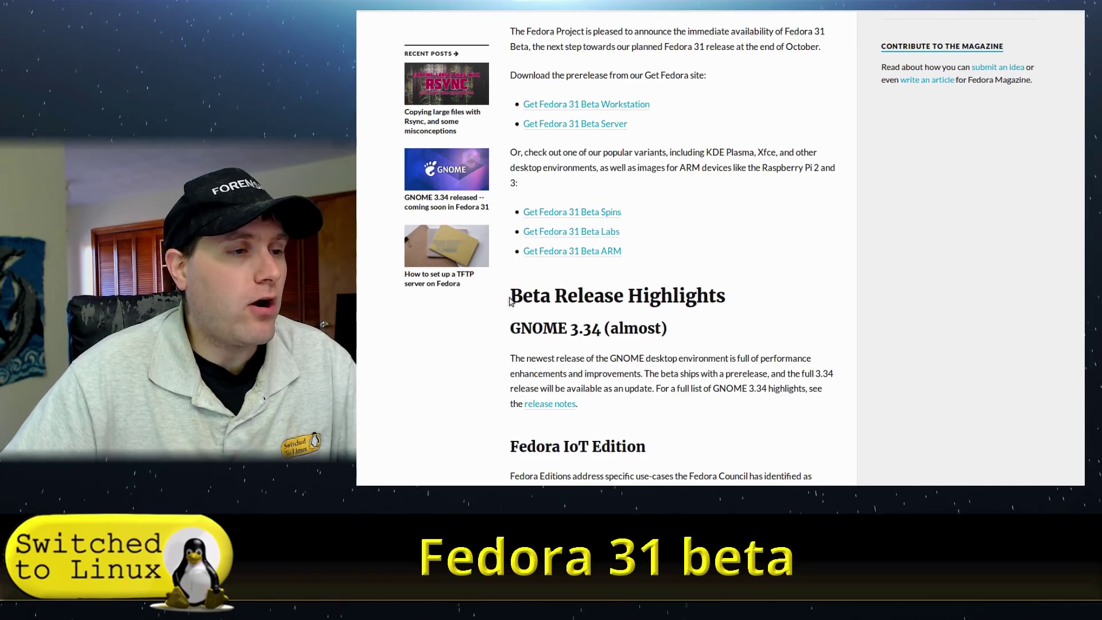
scroll(780, 373, down, 3)
scroll(789, 362, up, 3)
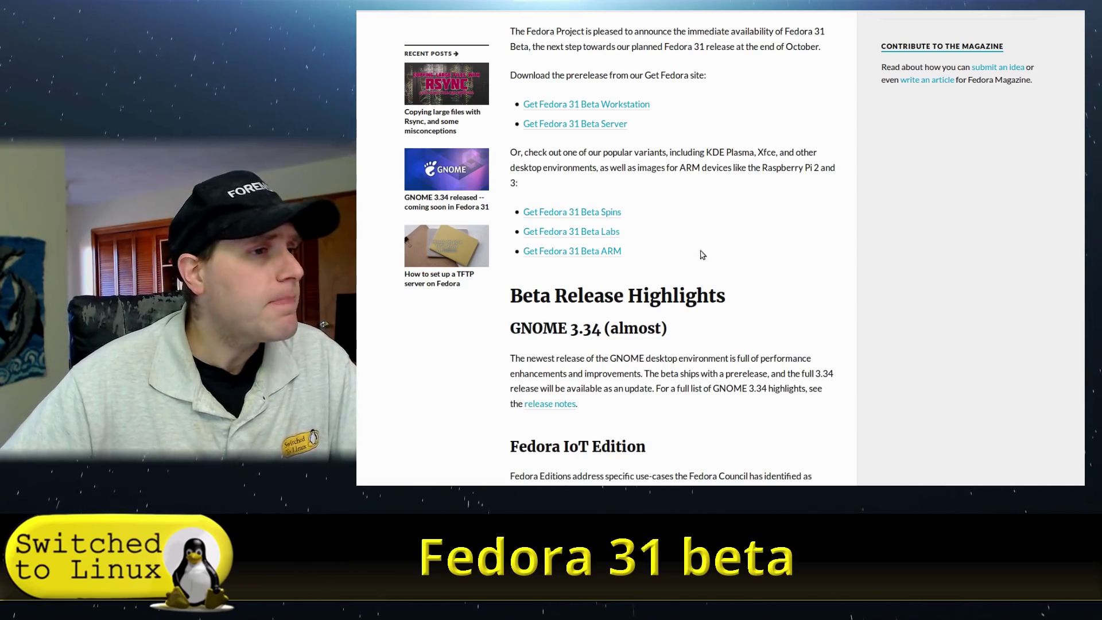
scroll(708, 318, down, 2)
scroll(707, 320, down, 1)
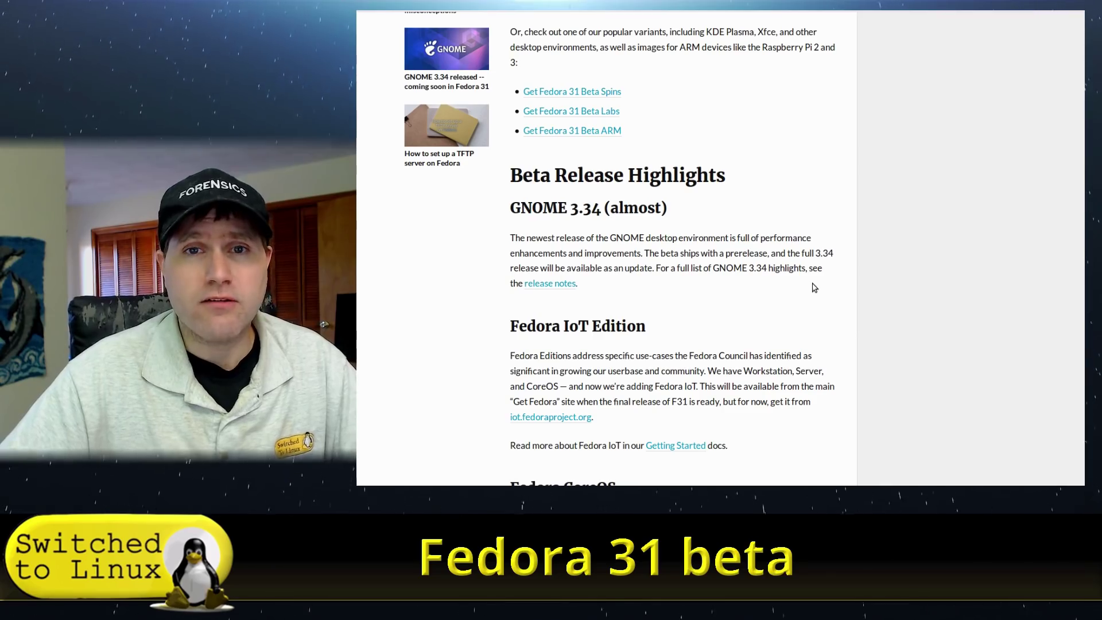
scroll(740, 338, down, 3)
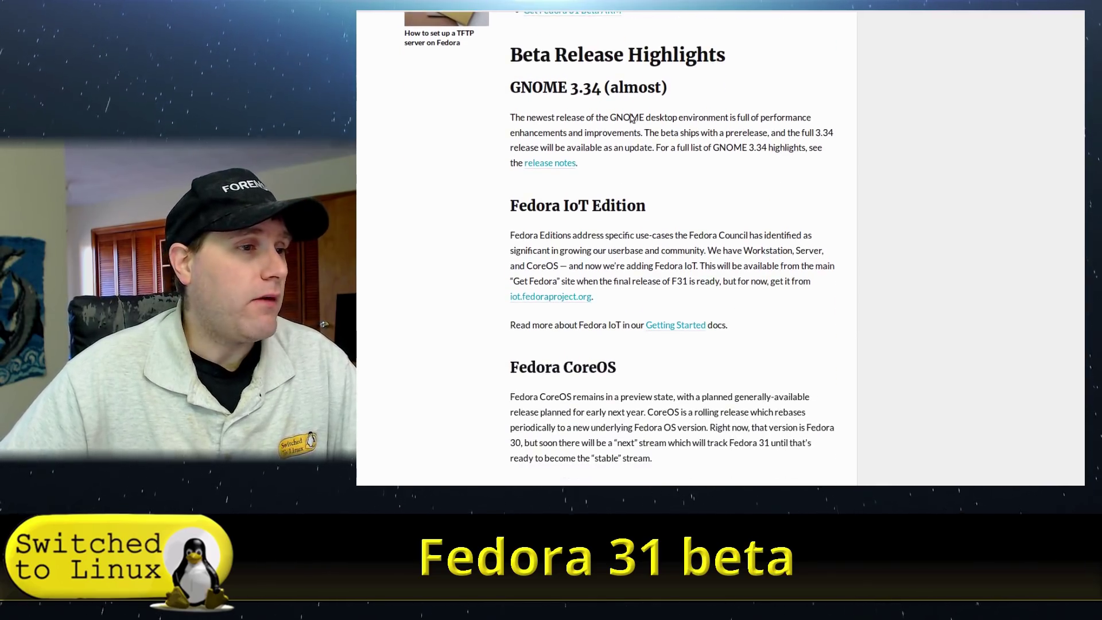
scroll(794, 266, down, 5)
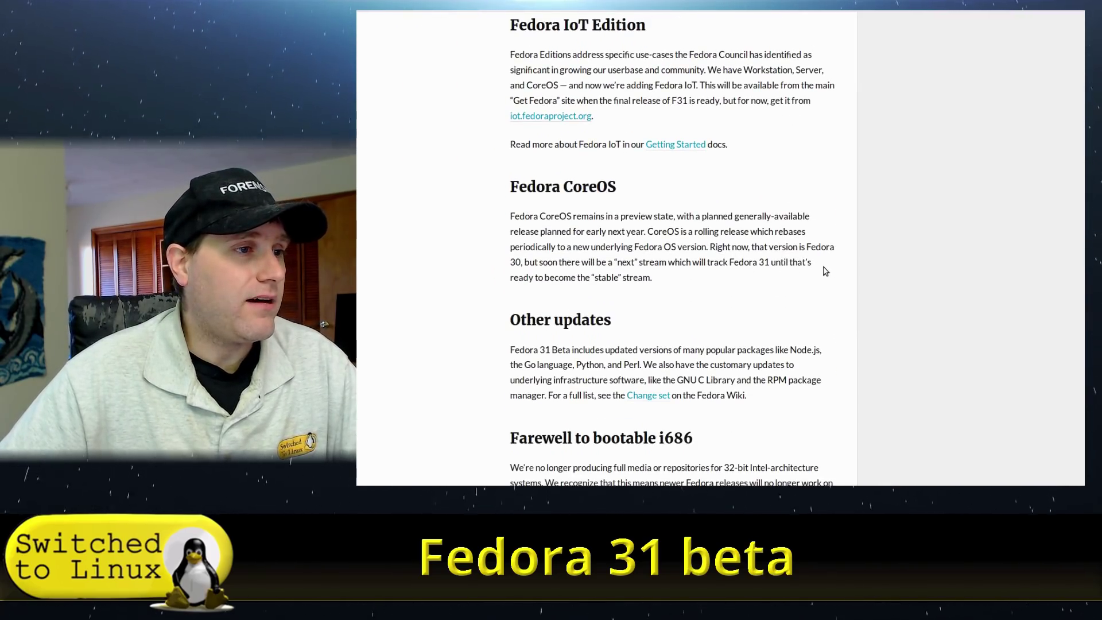
scroll(825, 271, down, 5)
scroll(826, 272, up, 3)
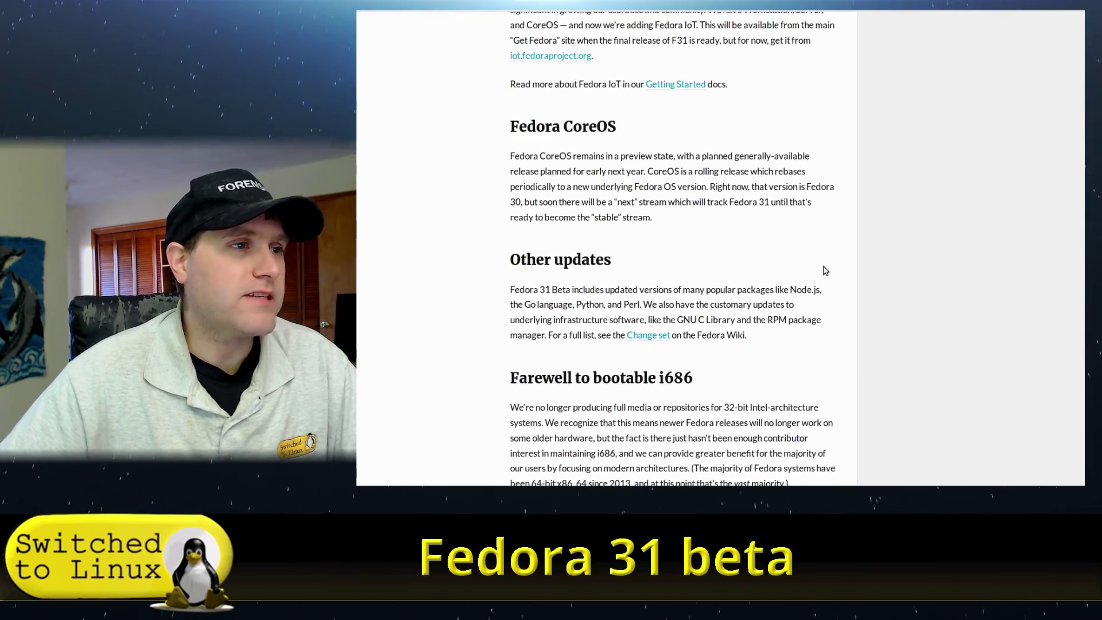
scroll(818, 261, down, 4)
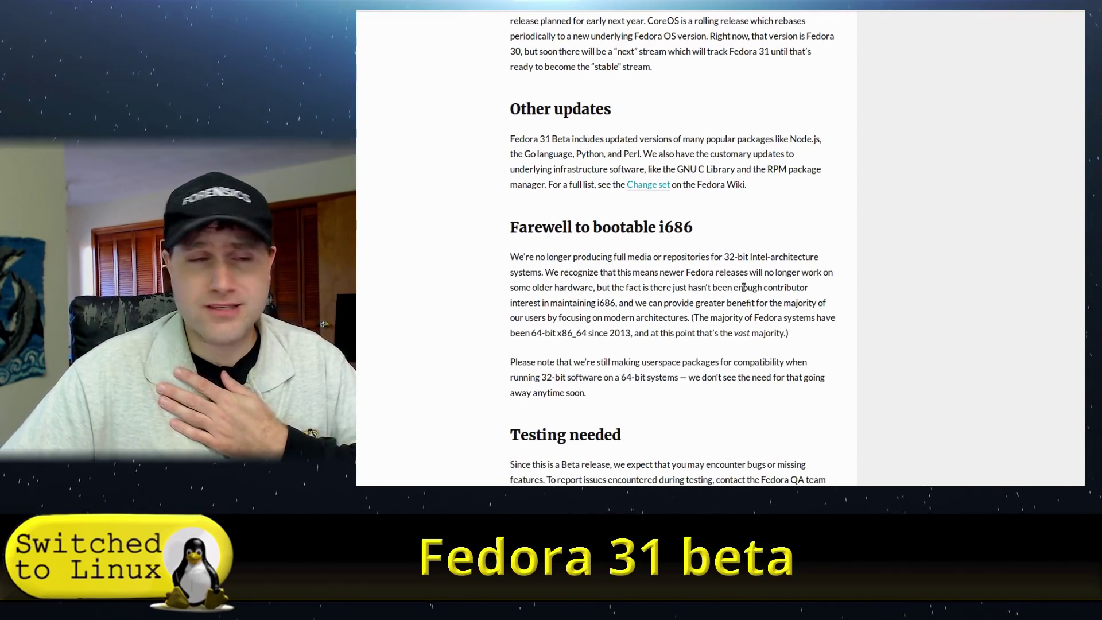
scroll(743, 287, down, 3)
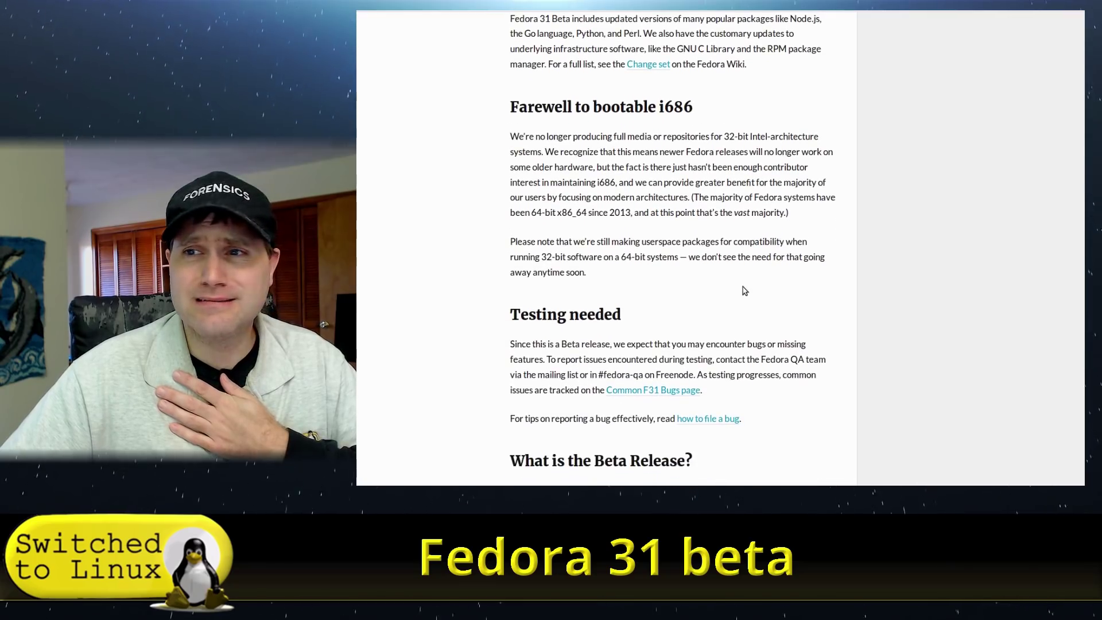
scroll(743, 291, down, 5)
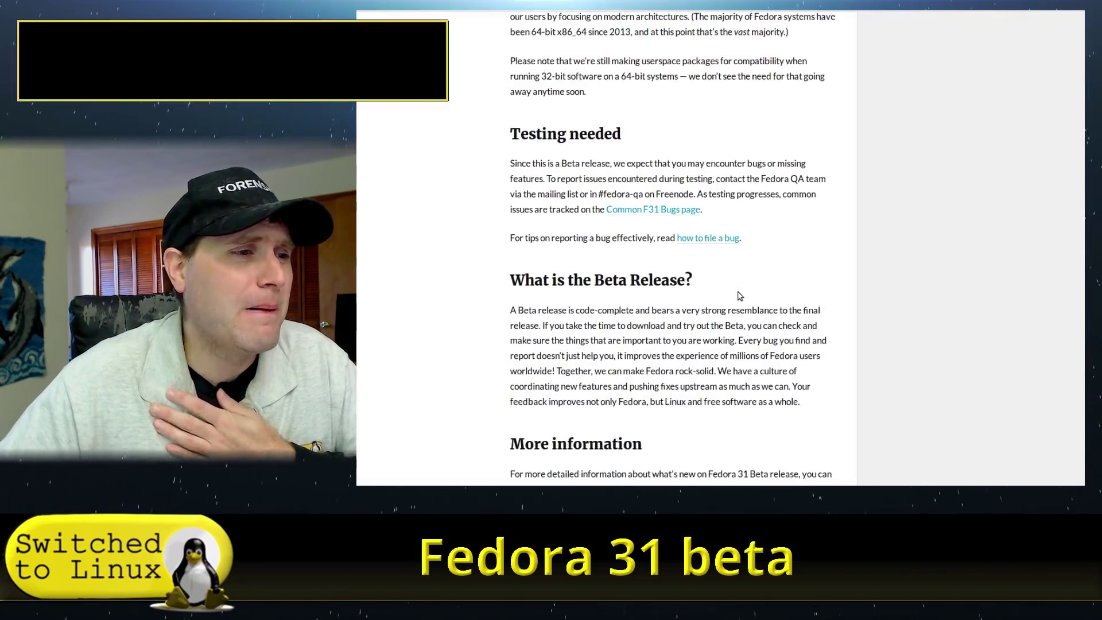
scroll(739, 295, up, 7)
scroll(739, 296, up, 20)
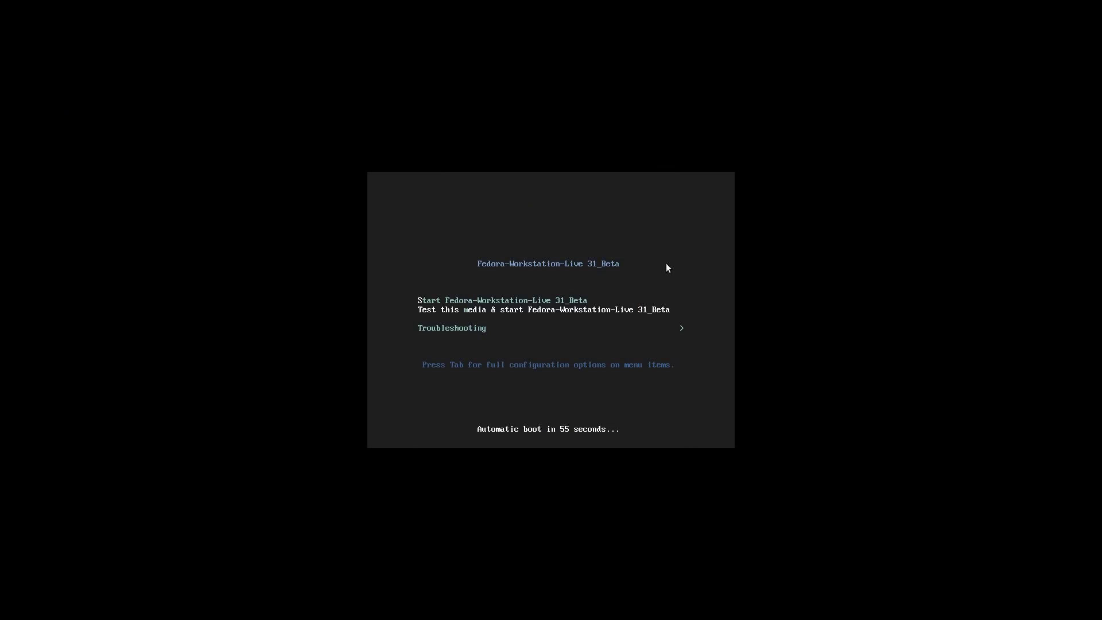
key(Down)
key(Up)
key(Up)
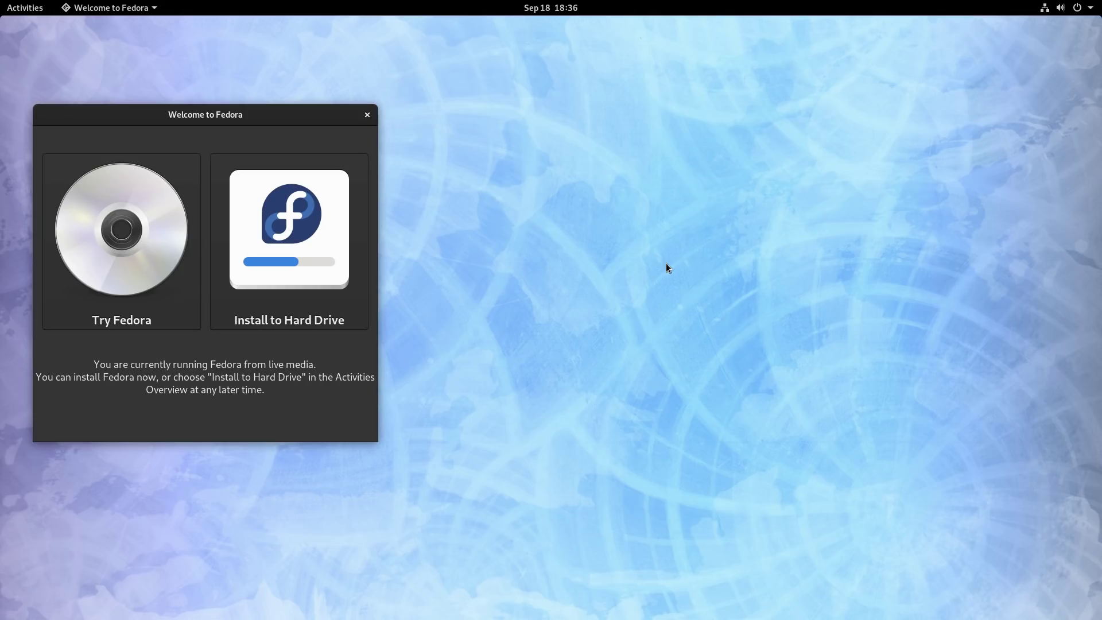
Center the Welcome to Fedora window, choose Try Fedora, and close the dialog
drag(258, 111, 573, 109)
click(468, 233)
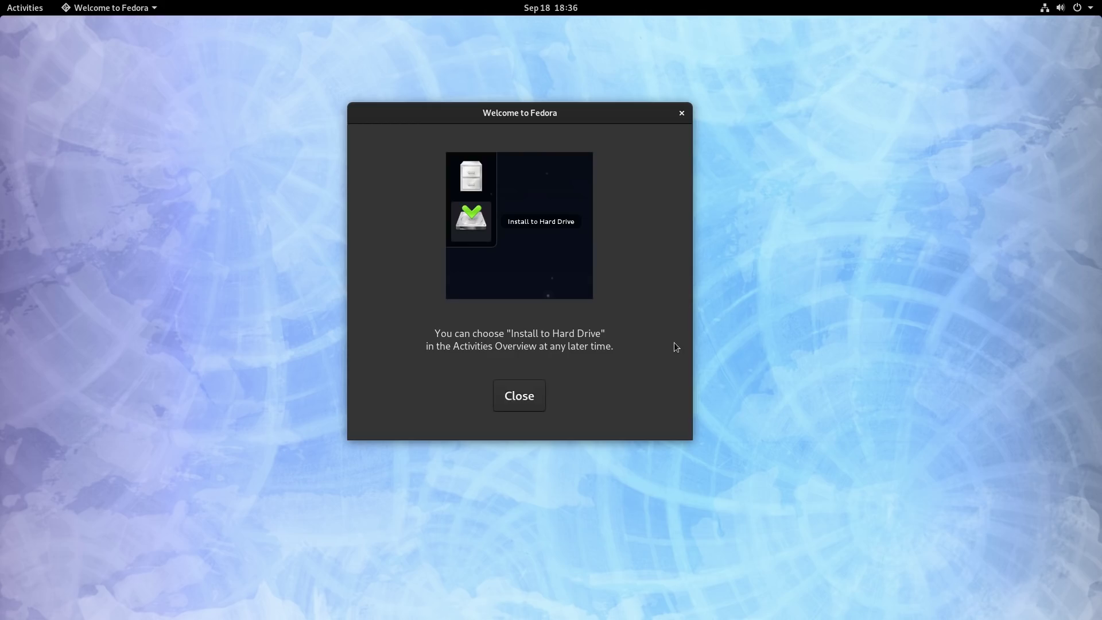
click(532, 395)
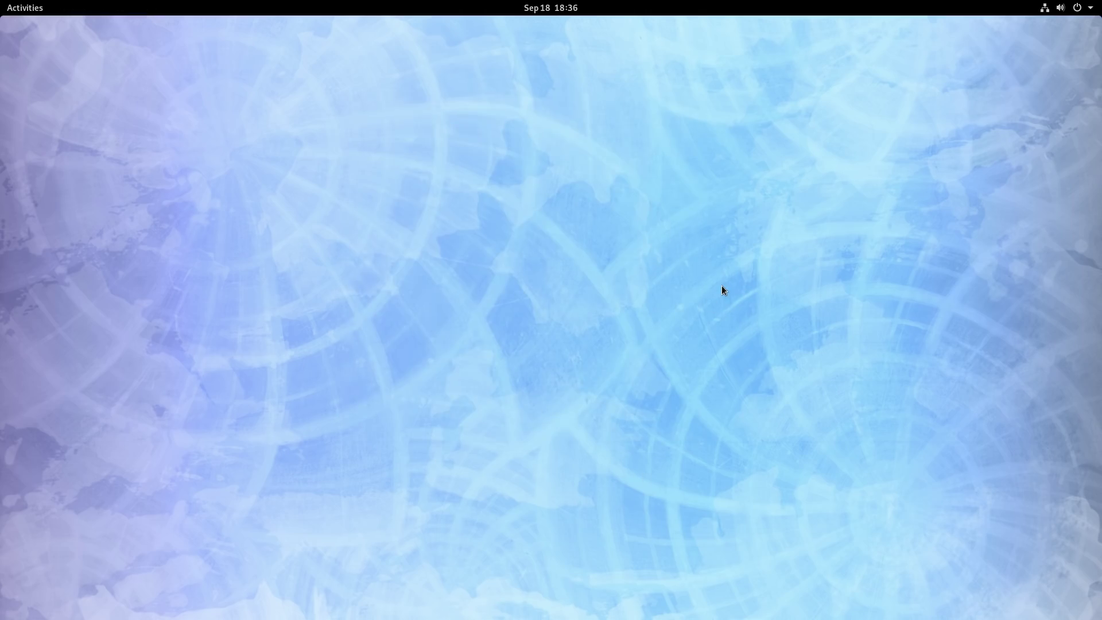
Open Settings, confirm GNOME 3.33.92 under Details > About, and go to Background
click(1087, 9)
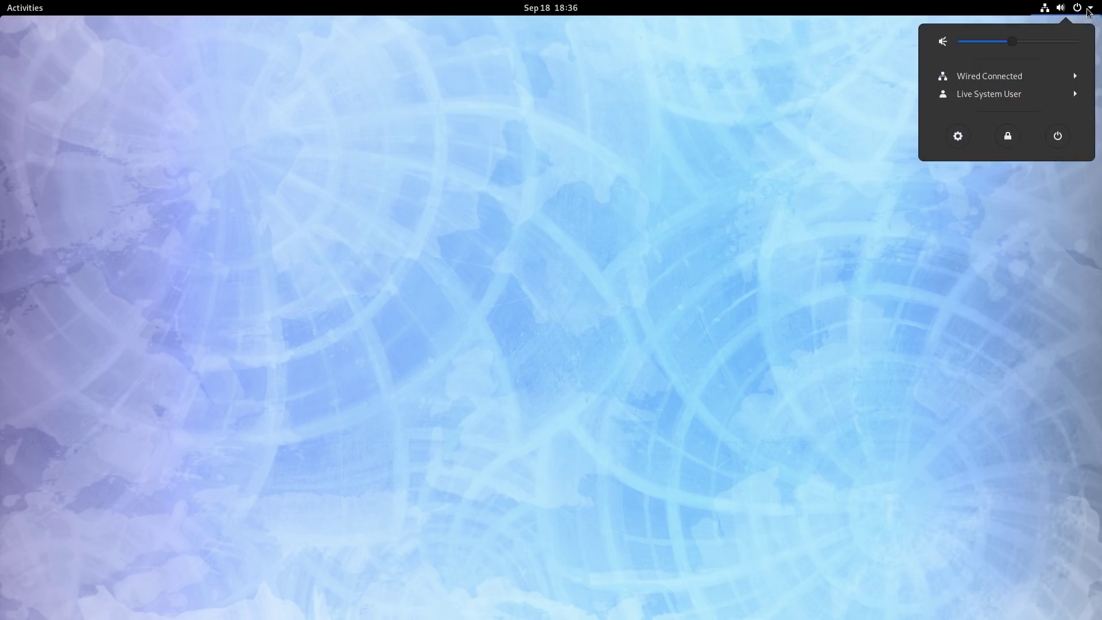
click(958, 136)
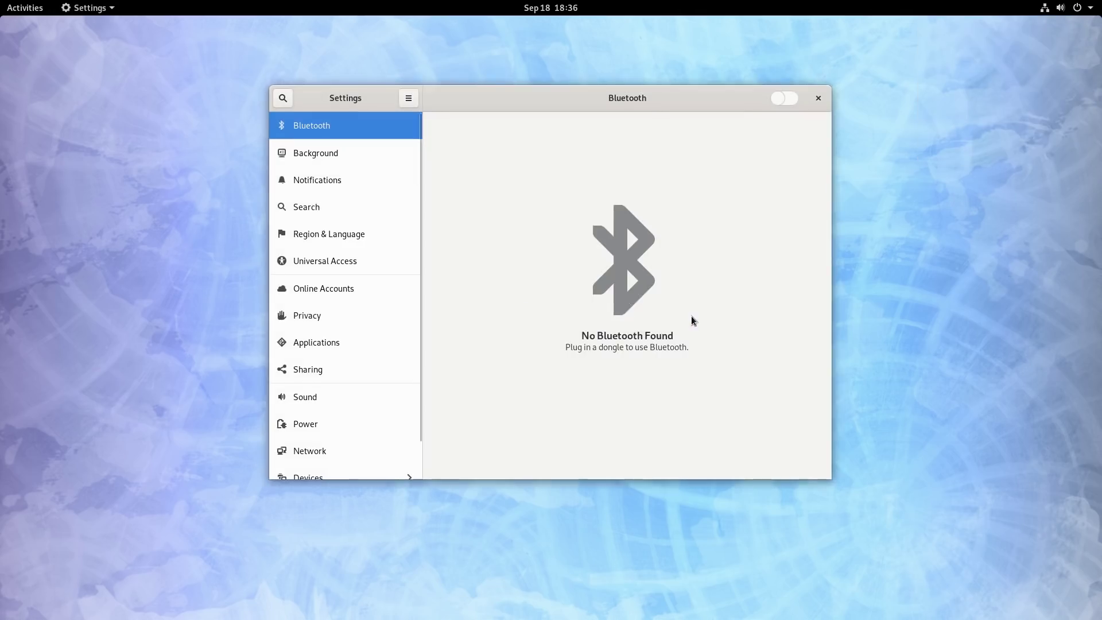
scroll(330, 416, down, 1)
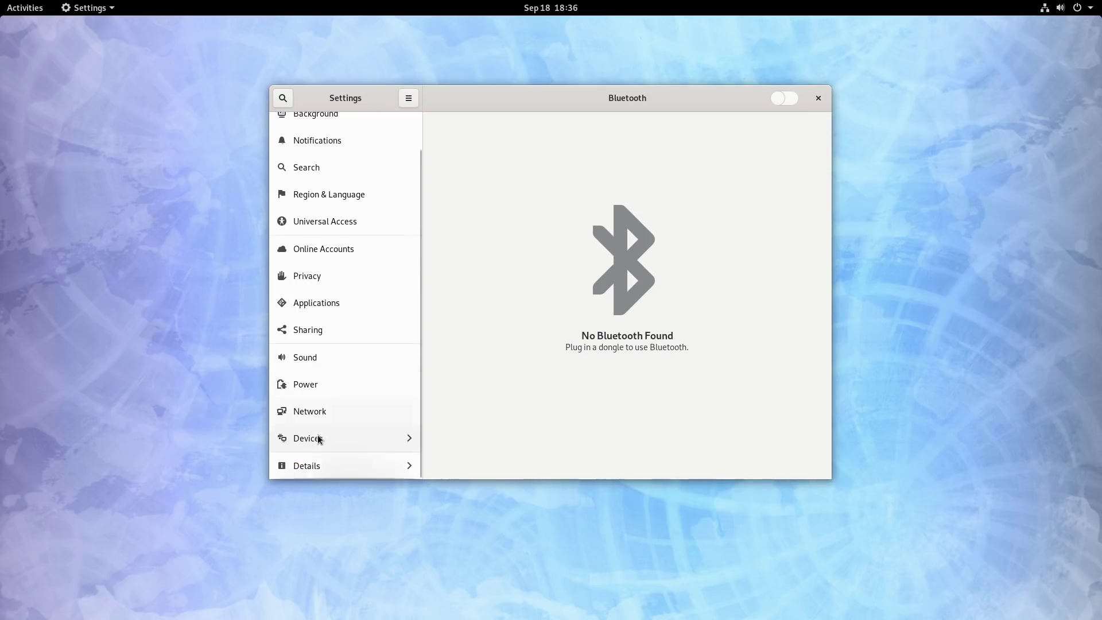
click(315, 465)
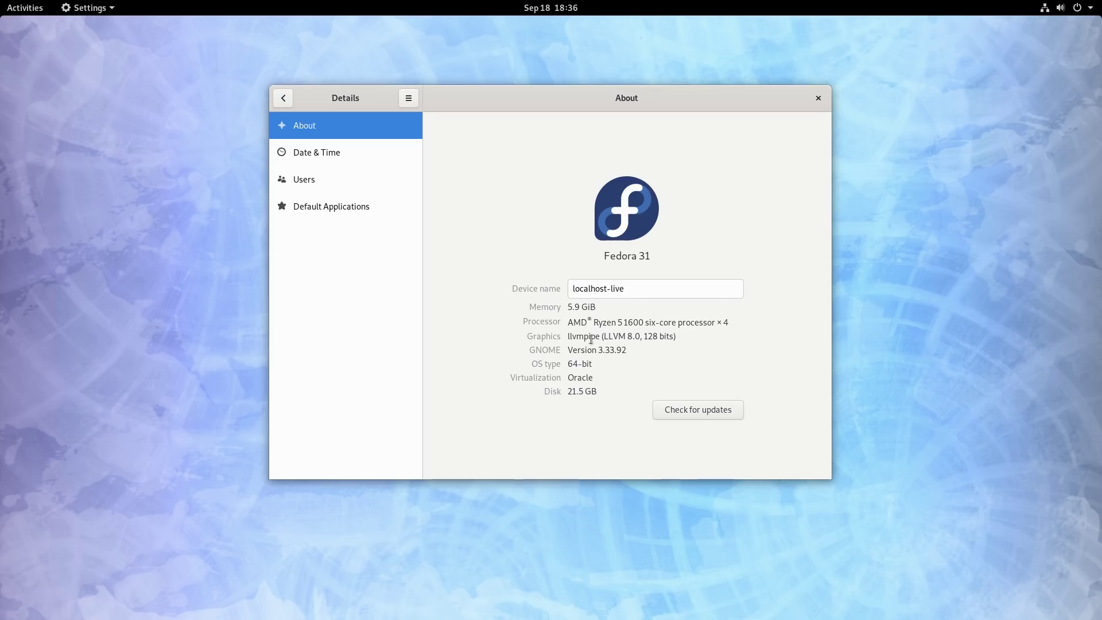
drag(591, 350, 662, 350)
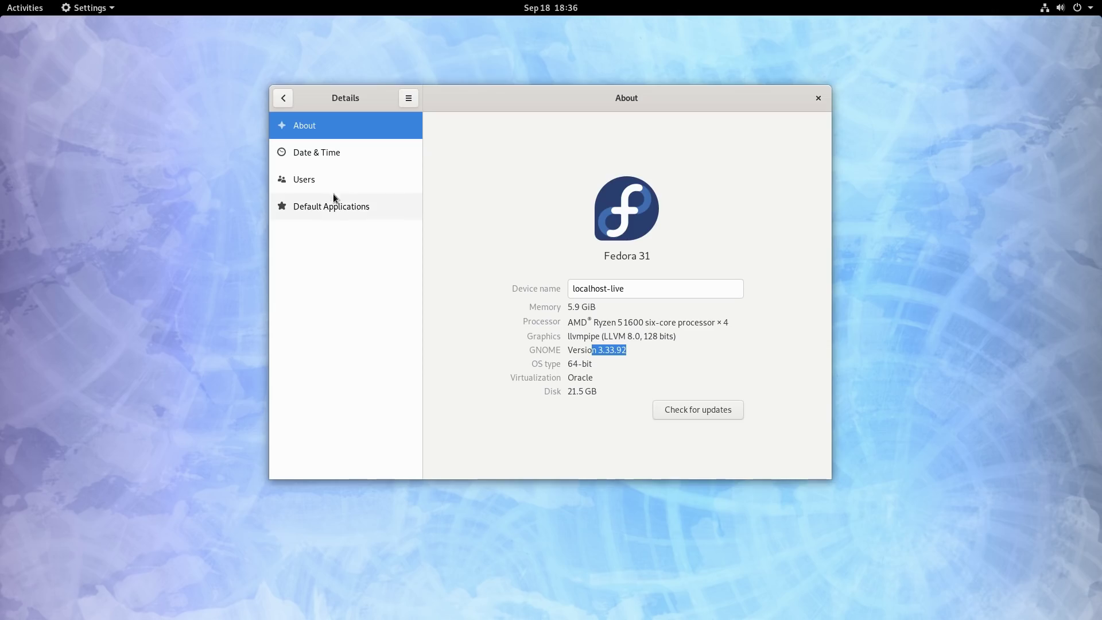
click(278, 101)
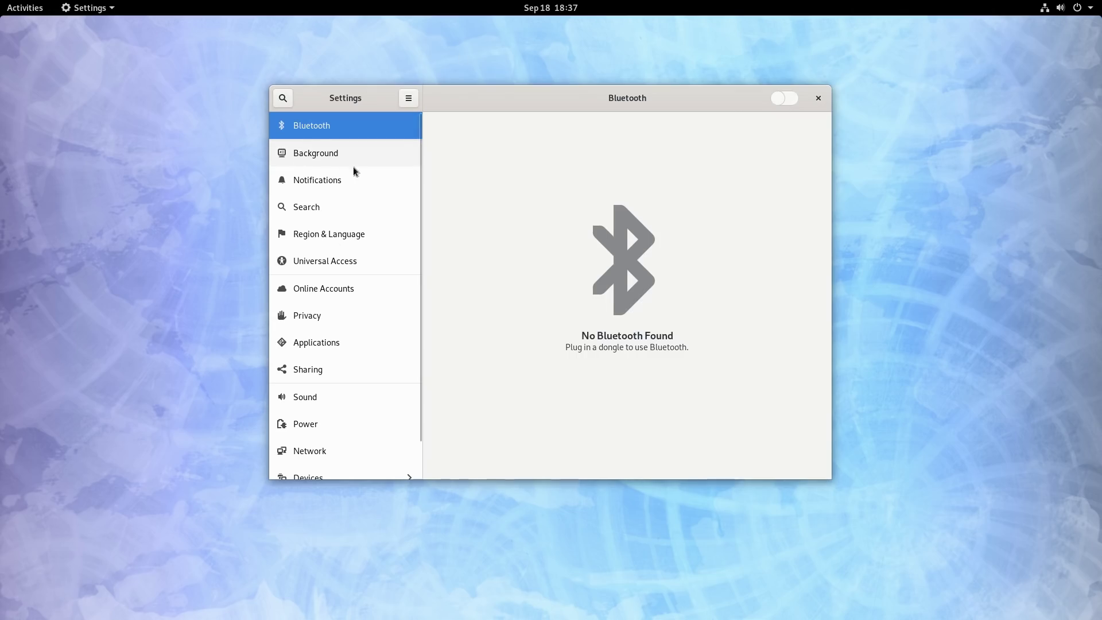
click(319, 156)
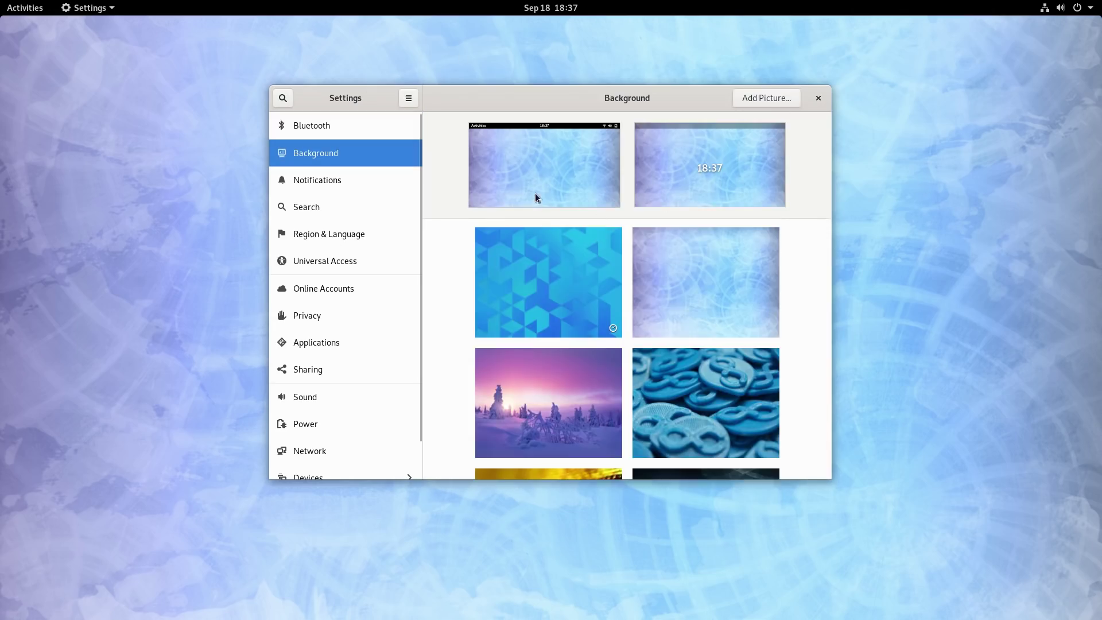
Set the blue coins image as the desktop background
scroll(674, 236, down, 15)
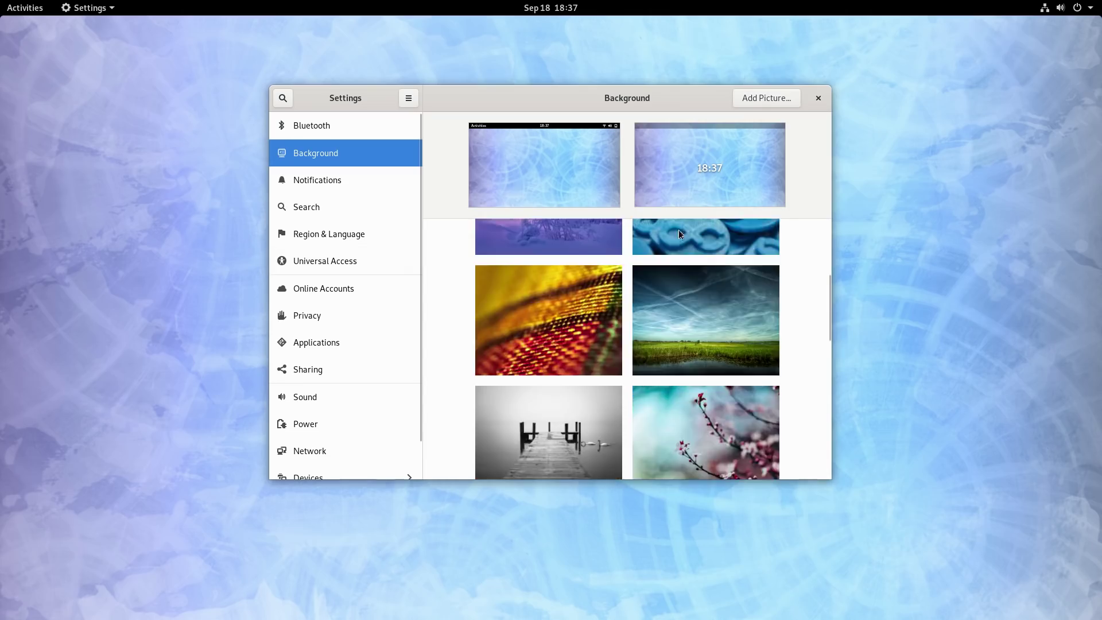
scroll(648, 356, up, 3)
scroll(649, 356, up, 10)
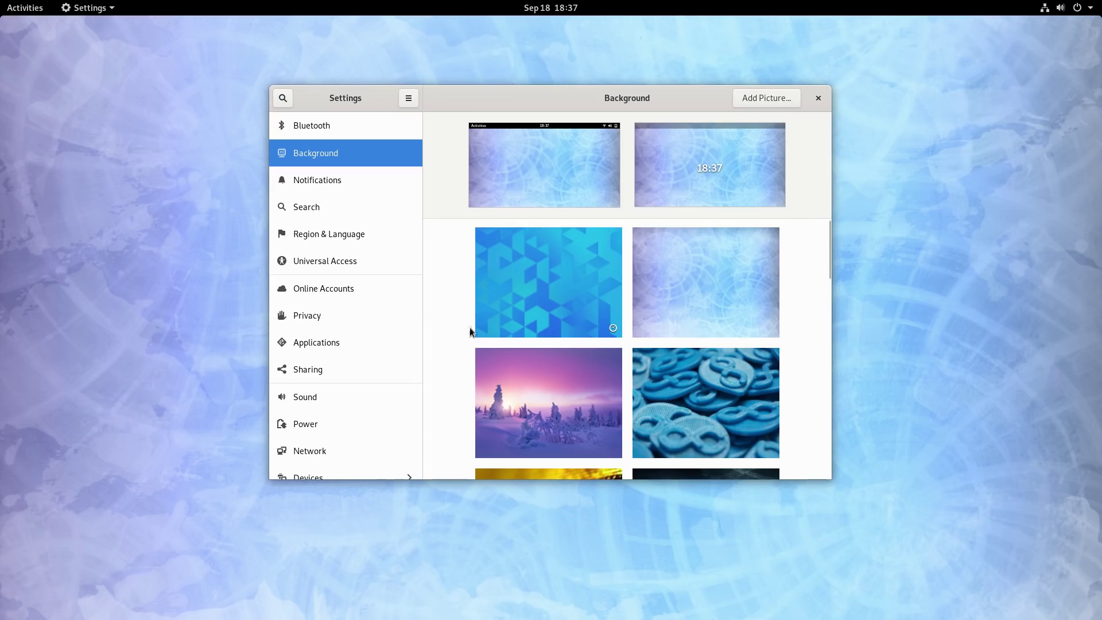
click(685, 394)
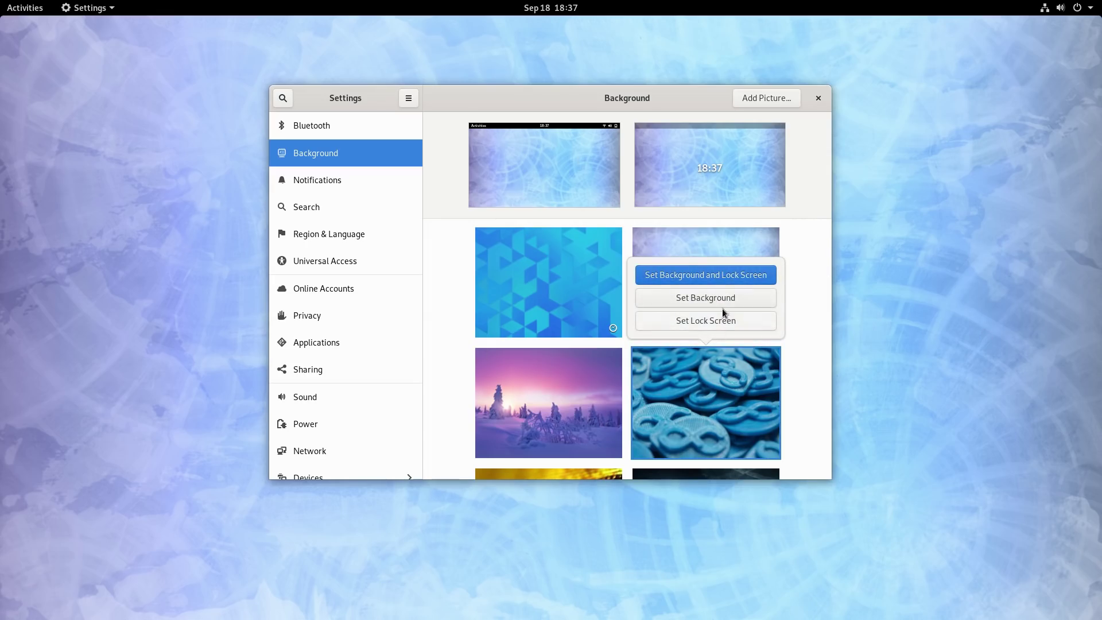
click(734, 299)
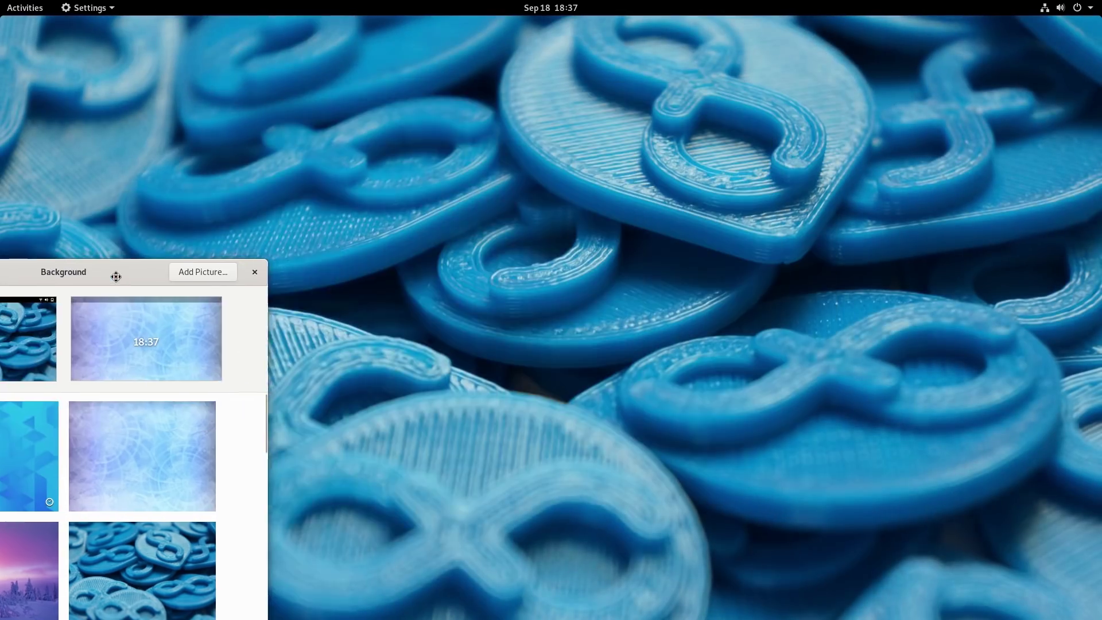
Move the Settings window and replace the wallpaper with the snowy sunset image
drag(116, 276, 817, 127)
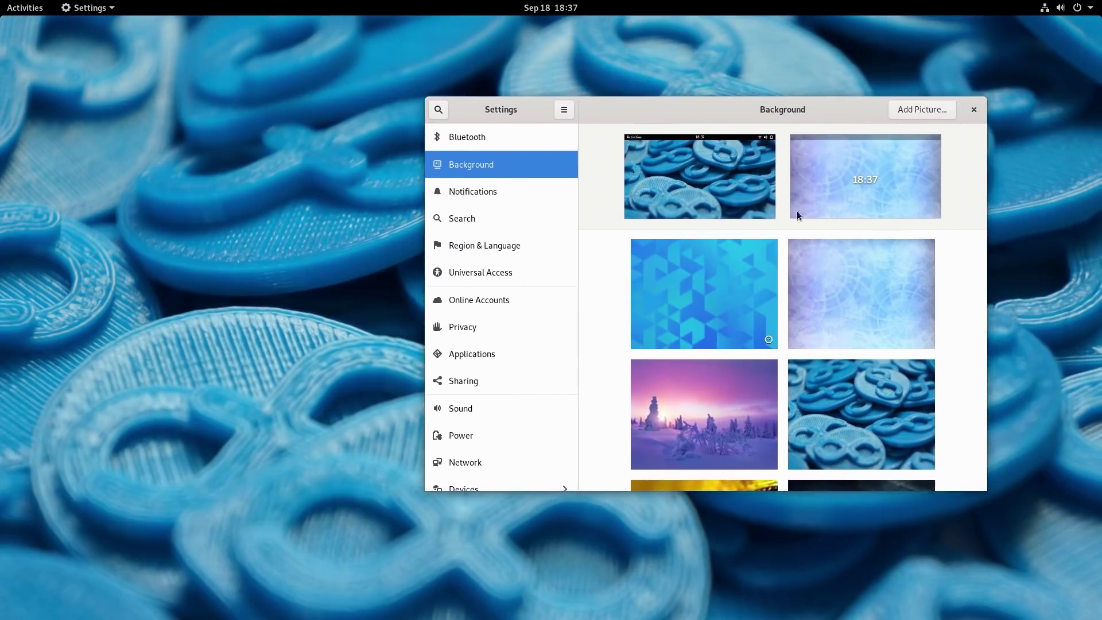
scroll(724, 380, down, 5)
scroll(815, 276, up, 2)
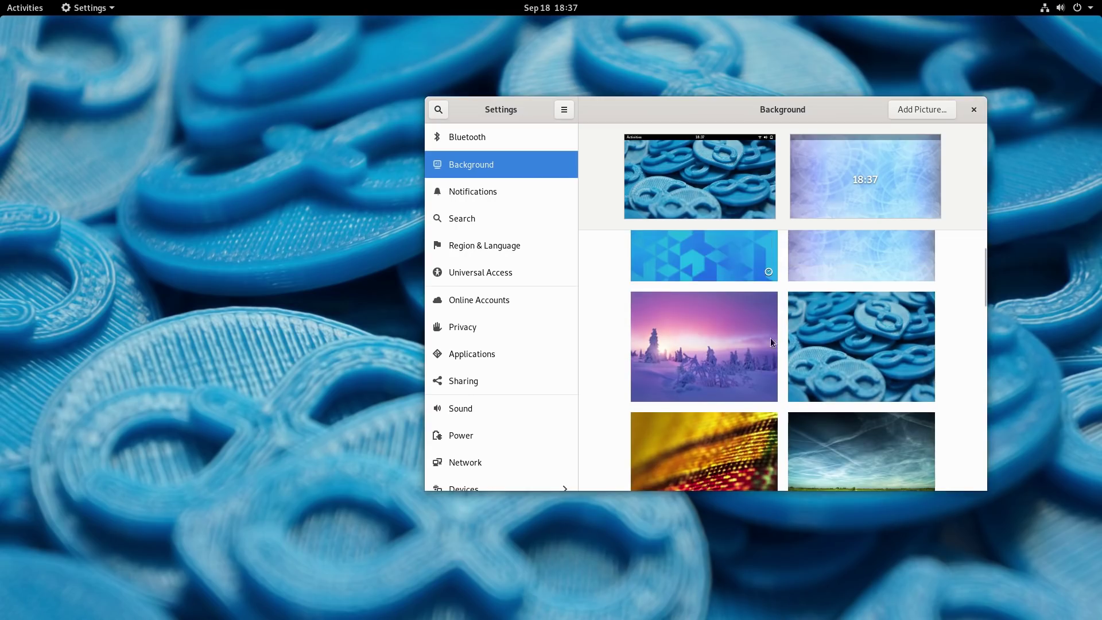
click(759, 336)
click(744, 241)
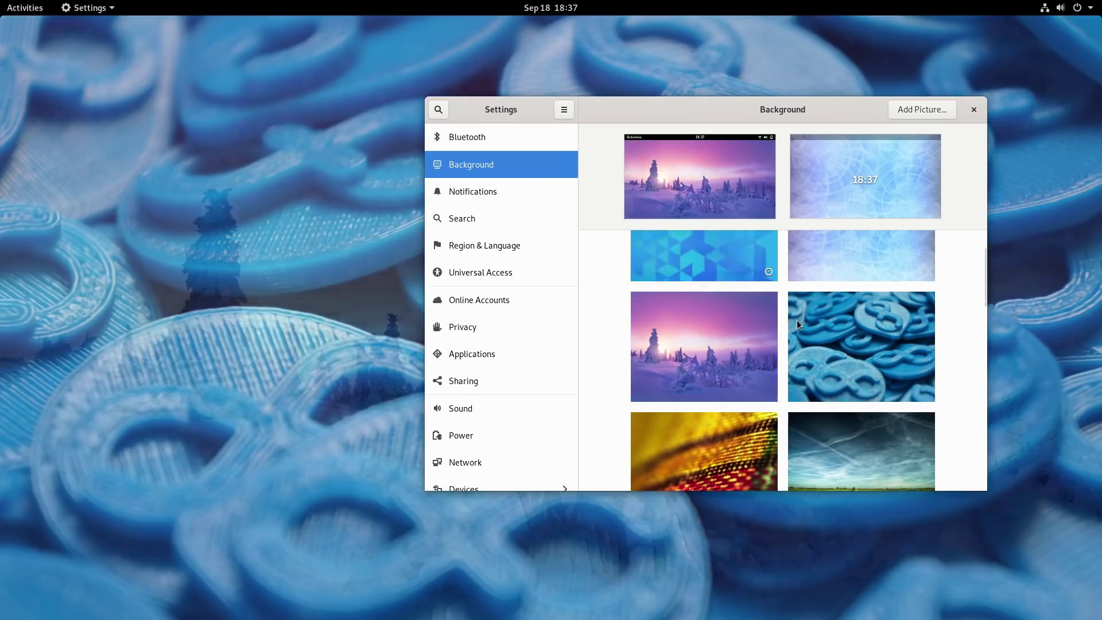
scroll(783, 305, down, 10)
scroll(784, 296, down, 5)
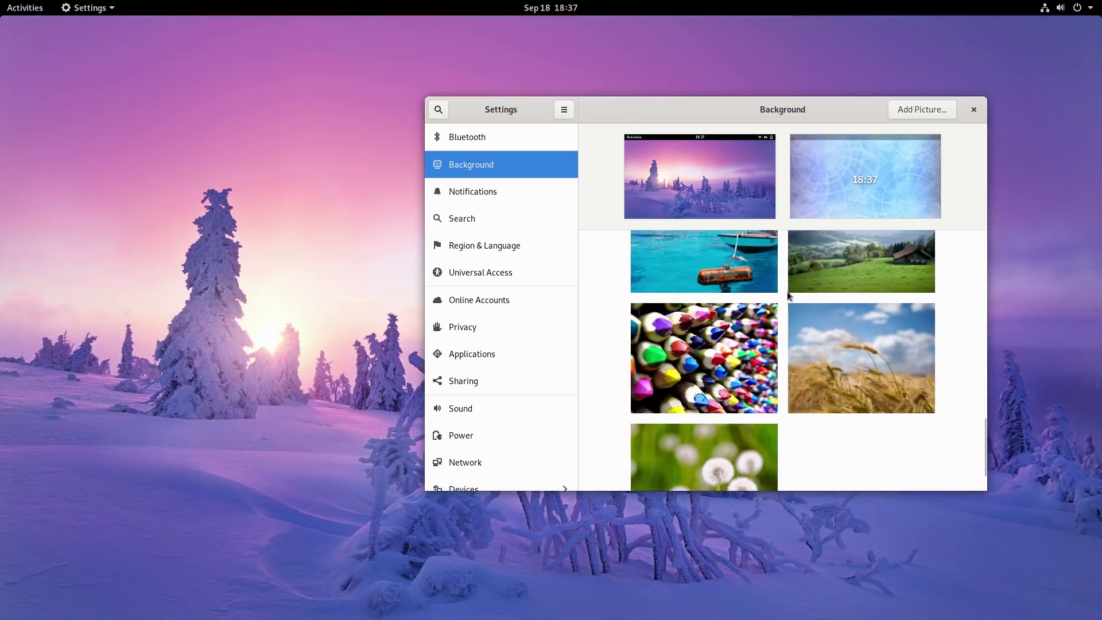
scroll(784, 296, up, 8)
scroll(785, 296, up, 5)
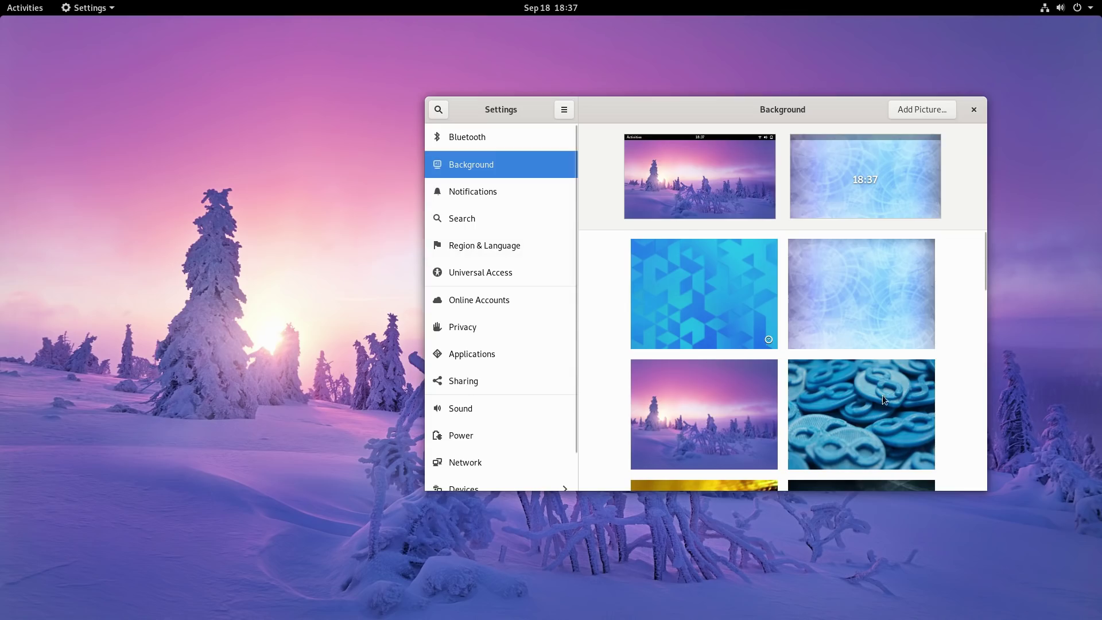
click(501, 198)
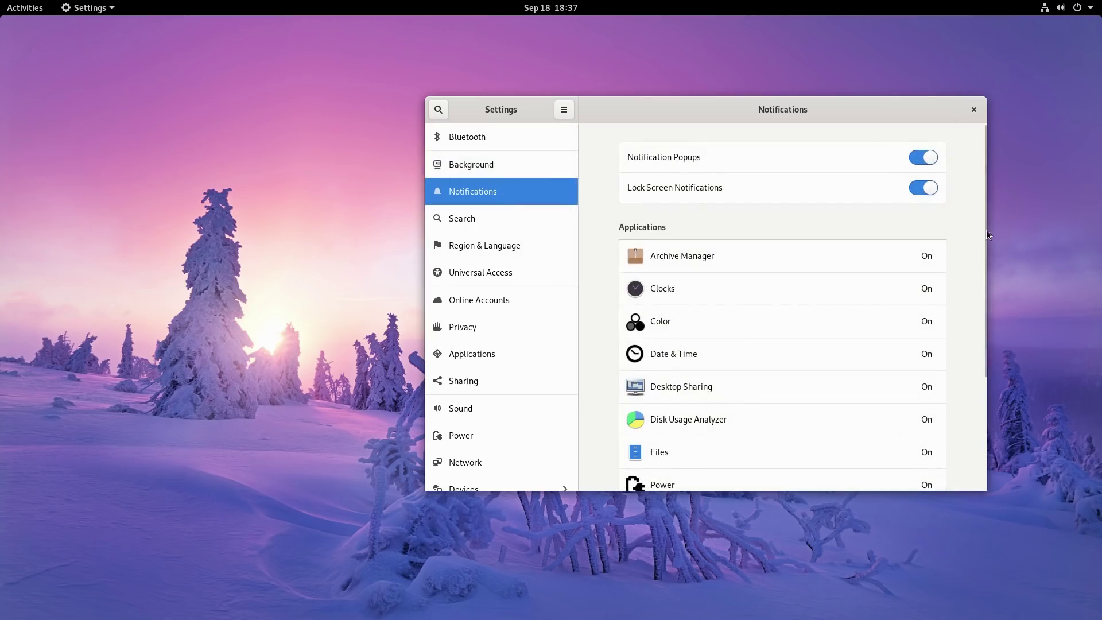
Look through the Notifications, Search, Region & Language and Online Accounts pages, ending on Privacy
drag(984, 234, 968, 368)
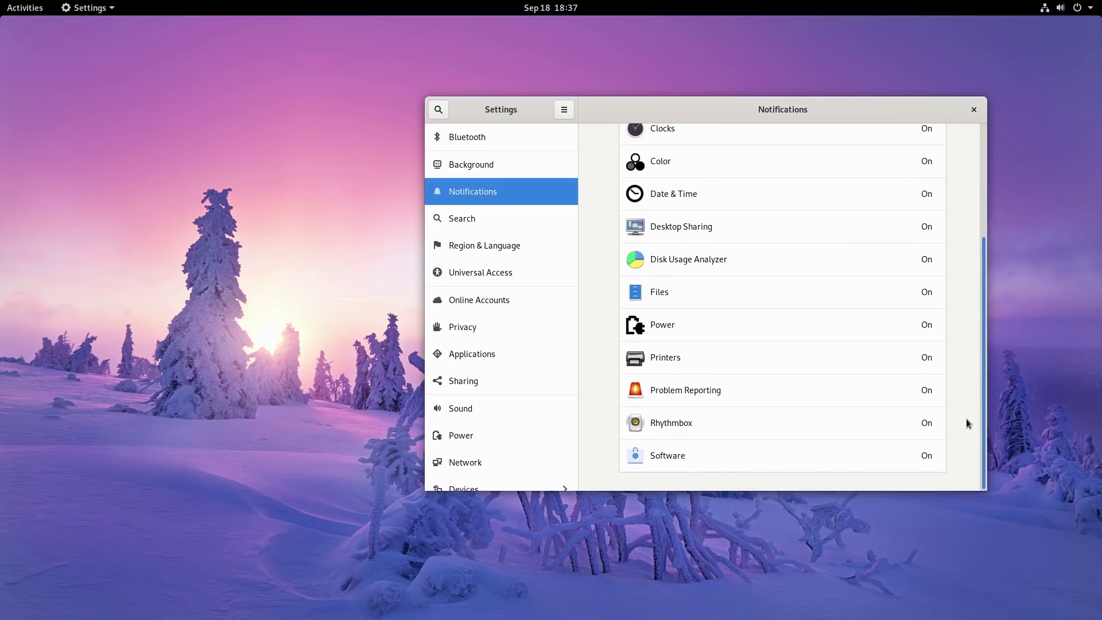
drag(967, 419, 800, 212)
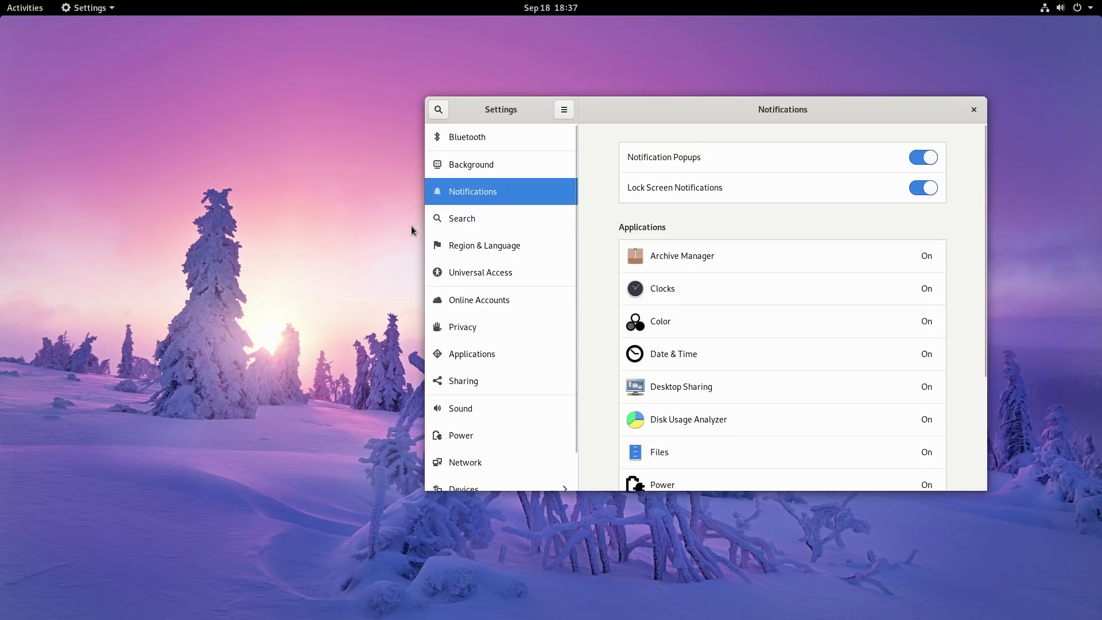
click(467, 217)
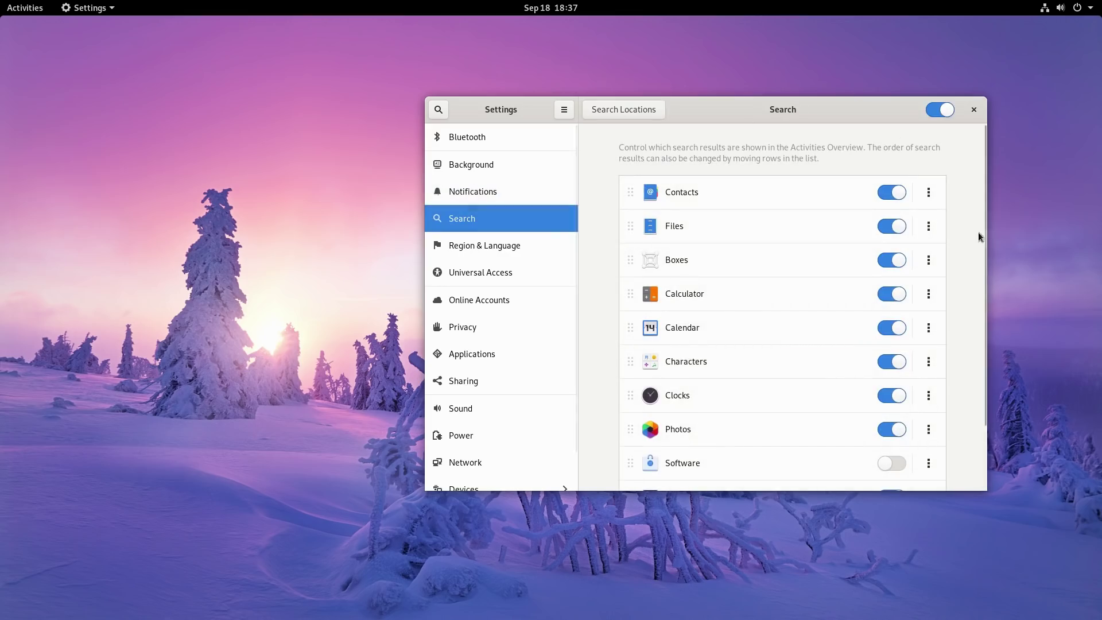
drag(983, 279, 1003, 180)
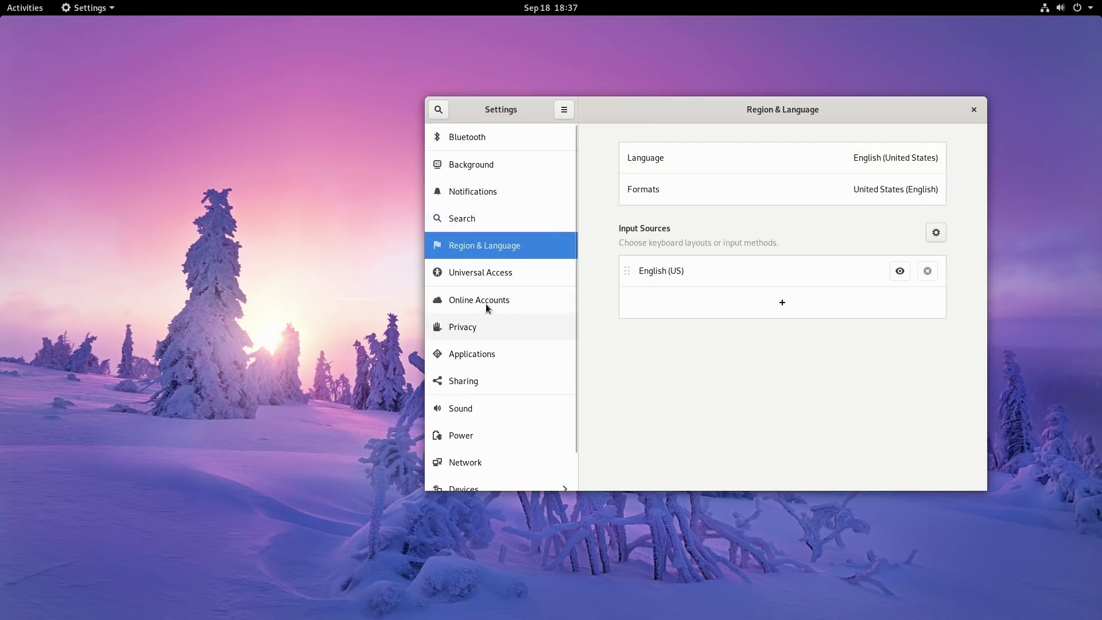
click(485, 303)
scroll(940, 226, down, 3)
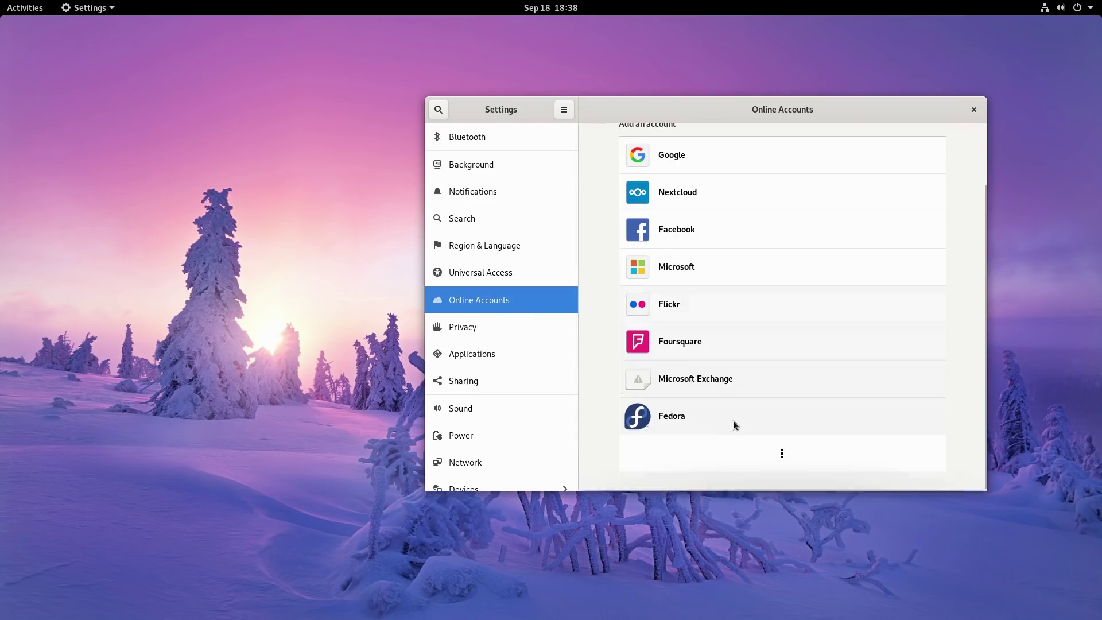
scroll(800, 345, up, 3)
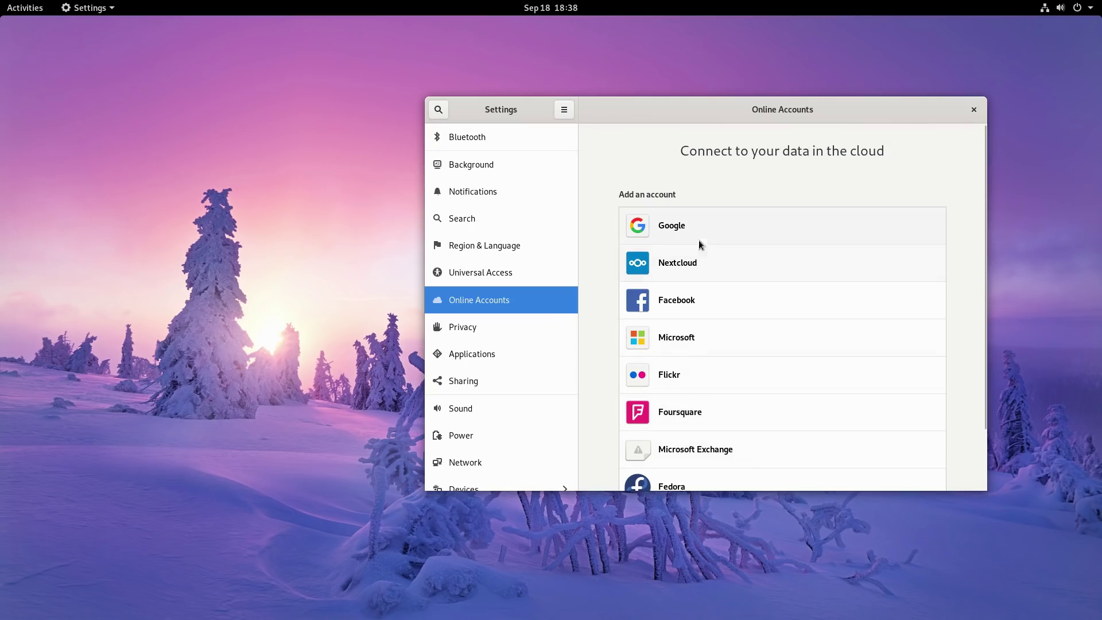
click(461, 331)
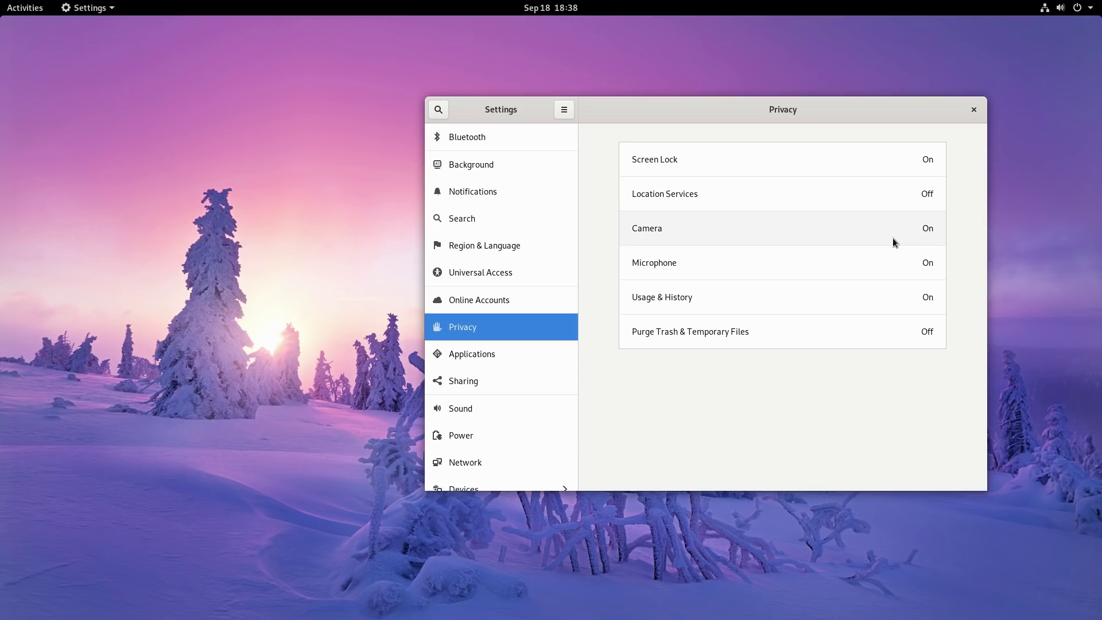
Review Applications settings for Calendar, Cheese, Contacts, Disks and Disk Usage Analyzer
click(476, 356)
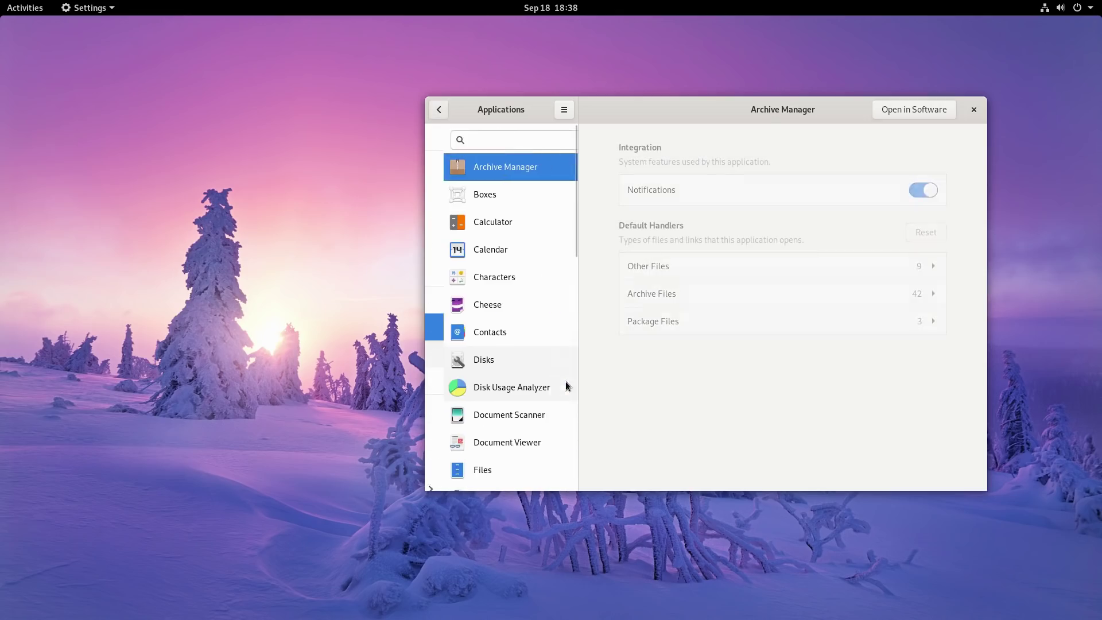
click(474, 248)
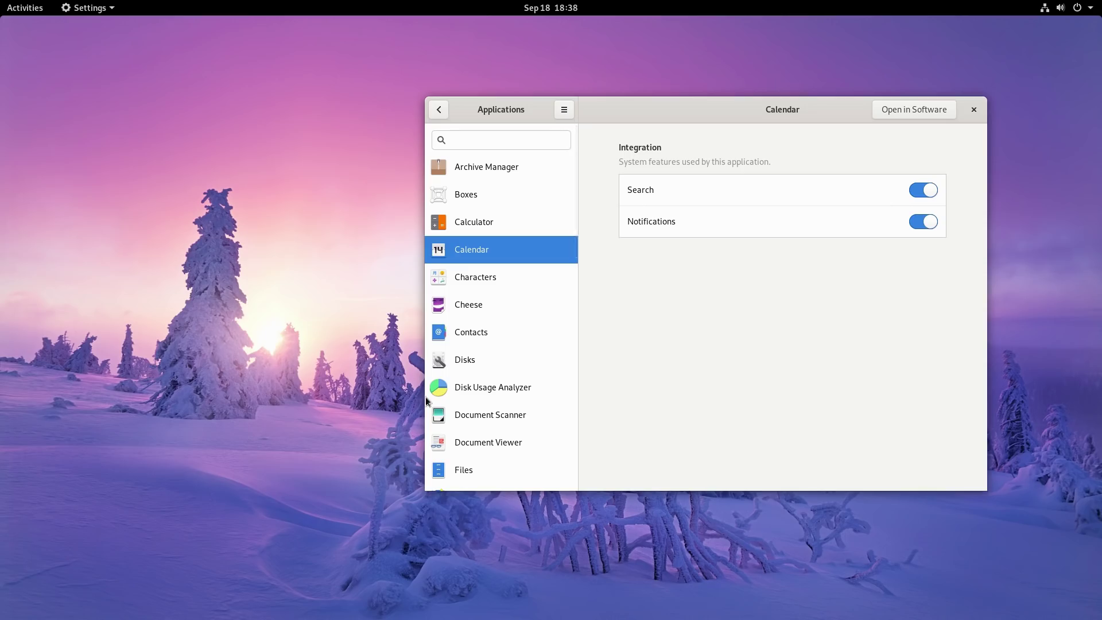
click(488, 356)
click(478, 308)
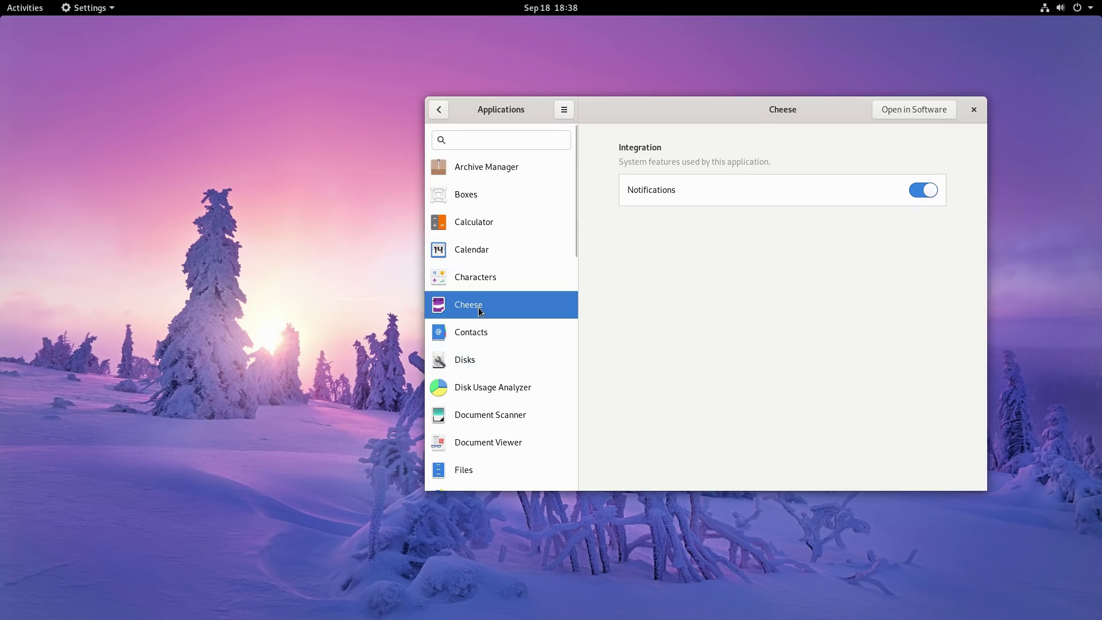
click(481, 334)
click(476, 348)
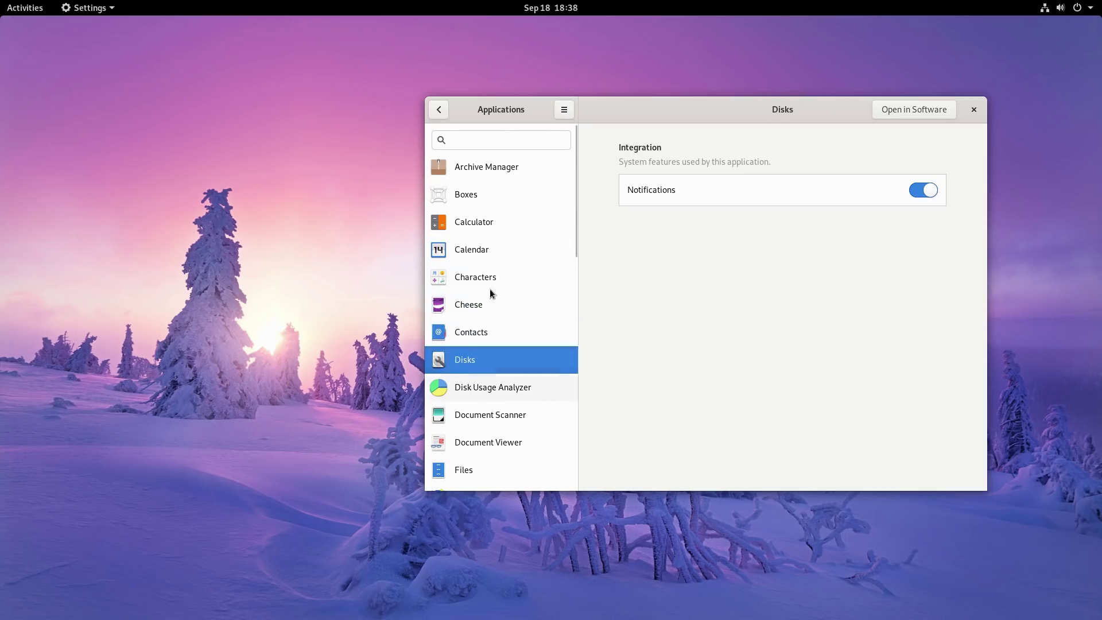
key(Down)
click(439, 109)
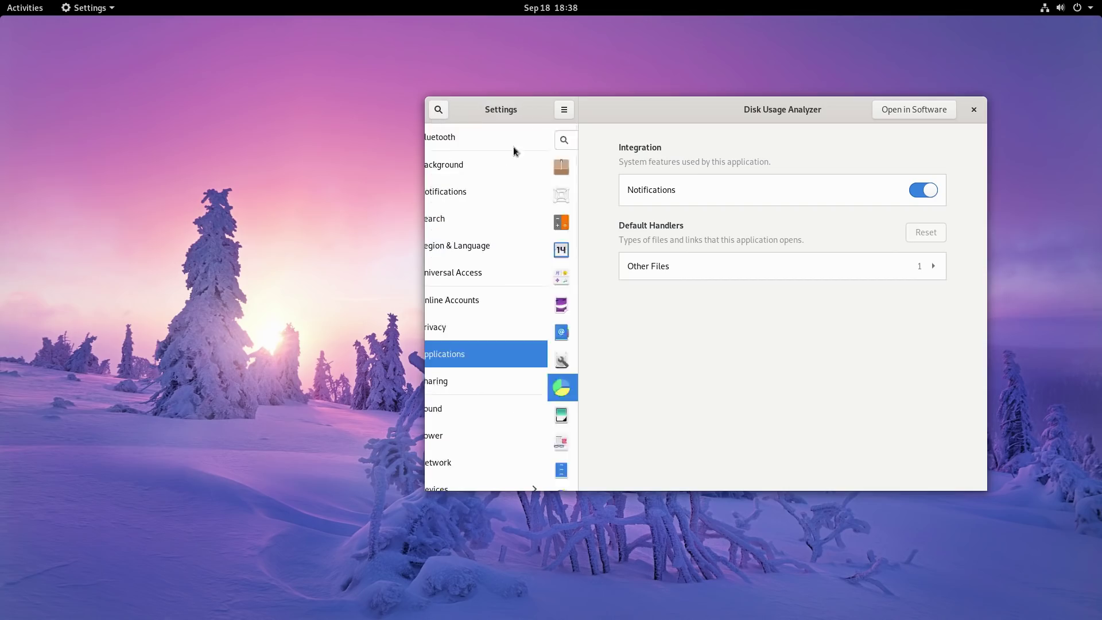
Check the Sharing page, then close the Settings window
click(486, 373)
scroll(485, 367, down, 1)
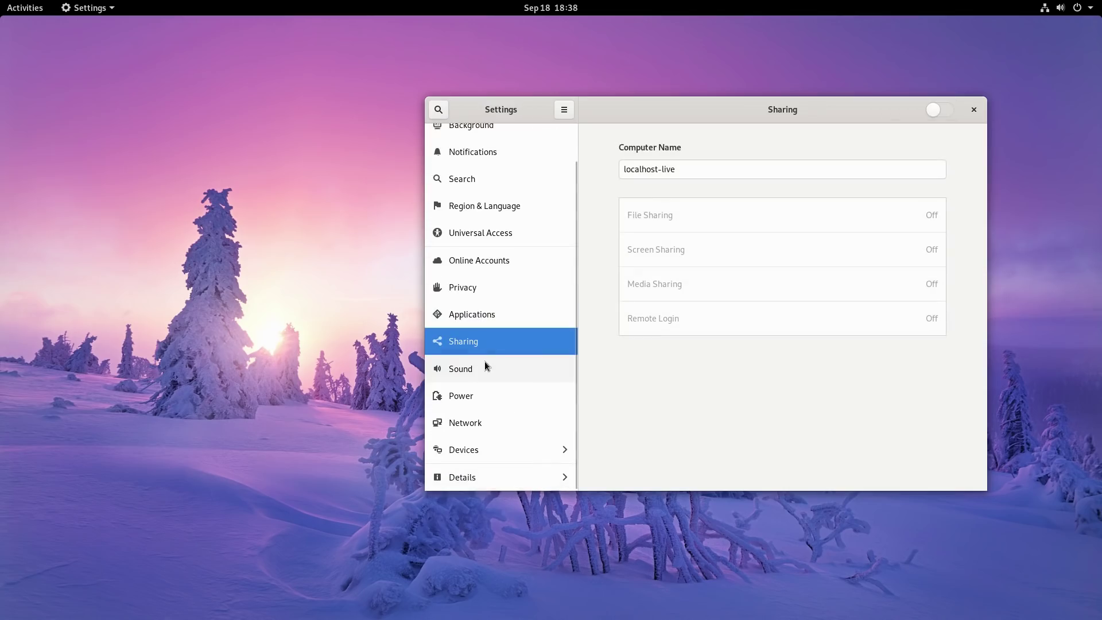
click(972, 110)
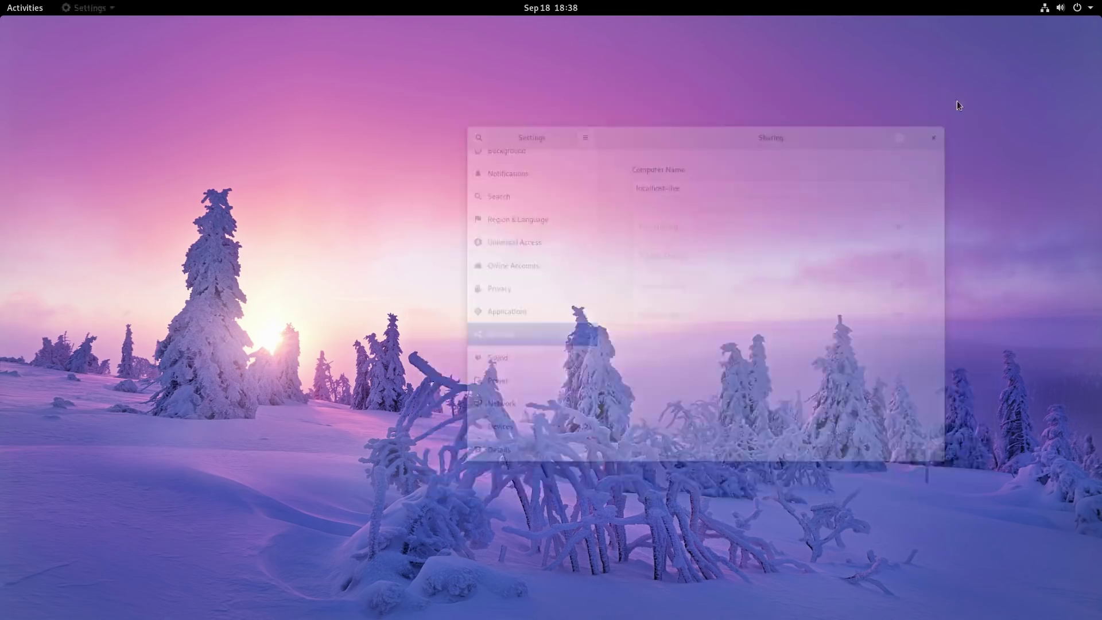
Launch LibreOffice Calc from the Activities overview's full applications grid
mouse_move(1, 1)
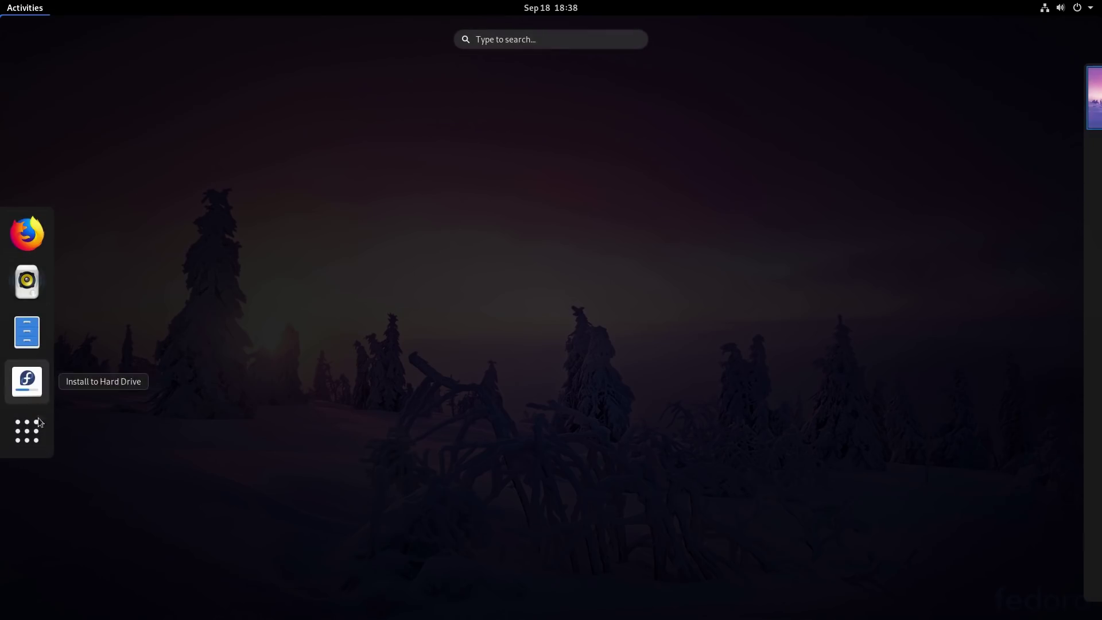
click(35, 439)
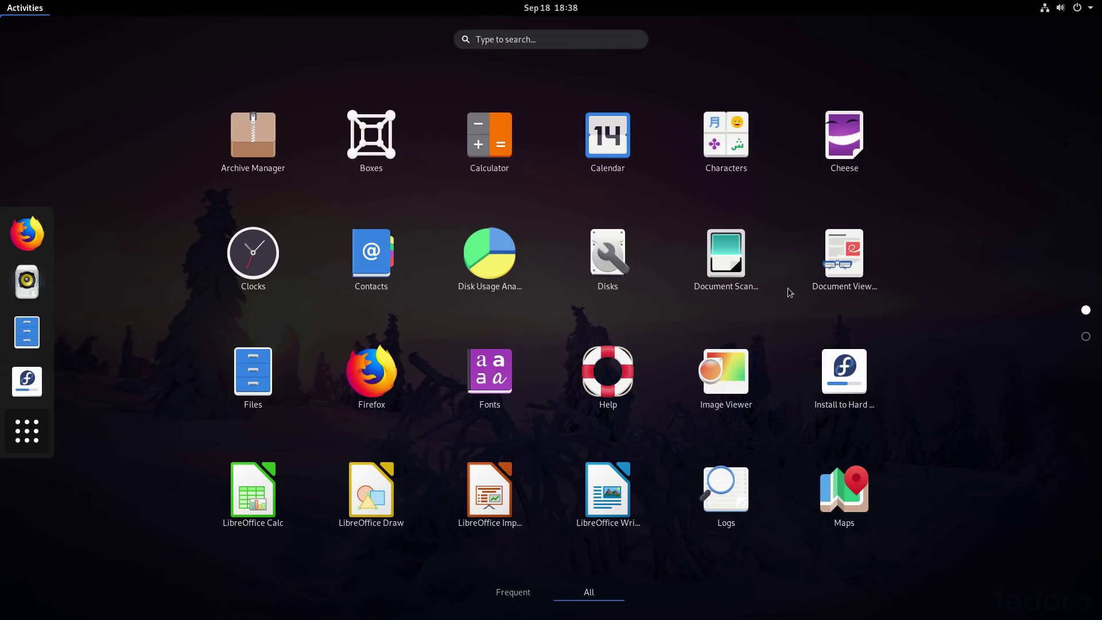
scroll(380, 264, down, 1)
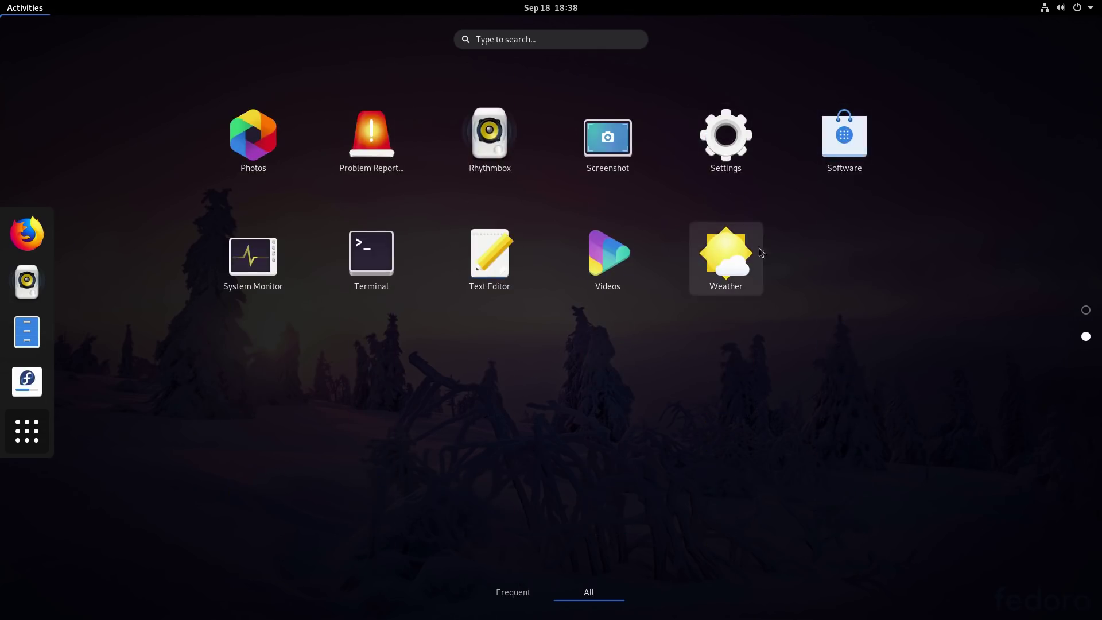
scroll(867, 232, up, 1)
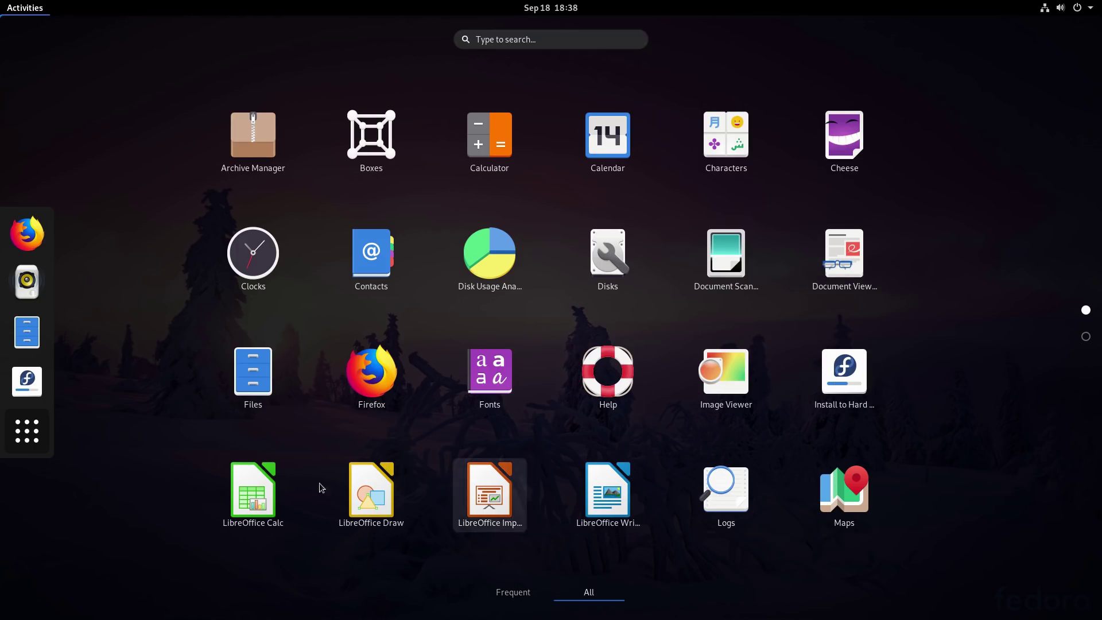
click(281, 495)
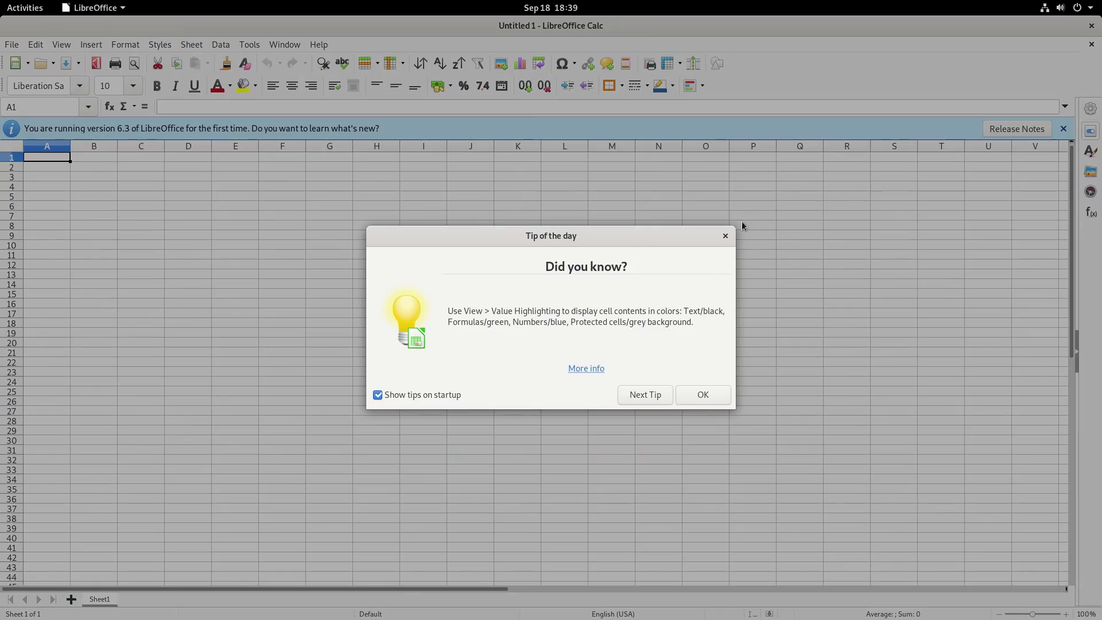
Dismiss Tip of the day and confirm version 6.3.0.4 in Help > About LibreOffice
click(696, 395)
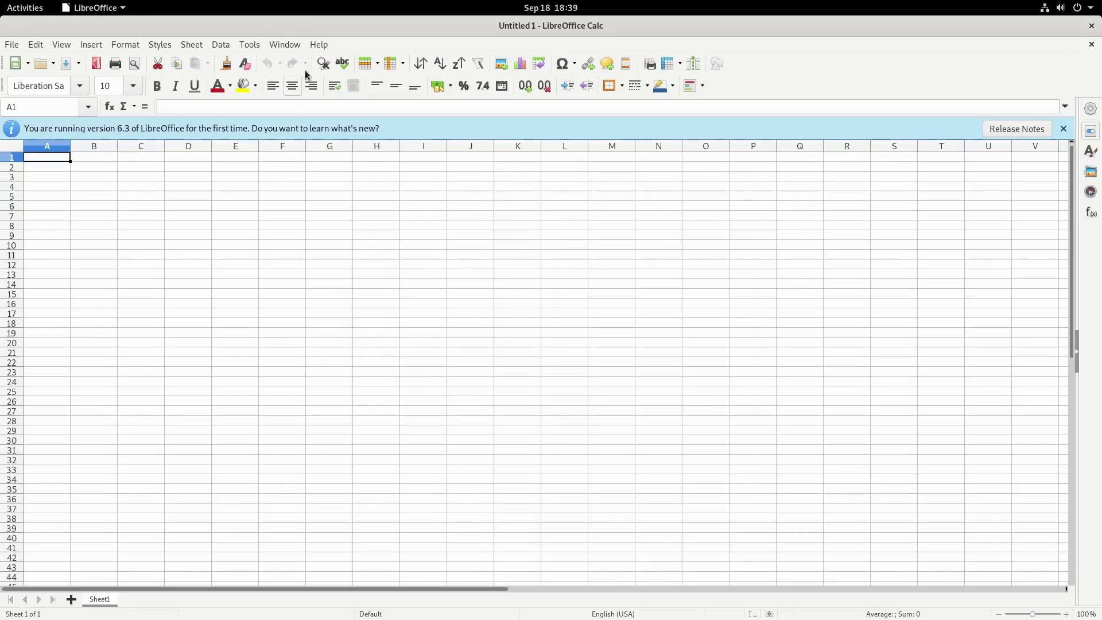
click(319, 44)
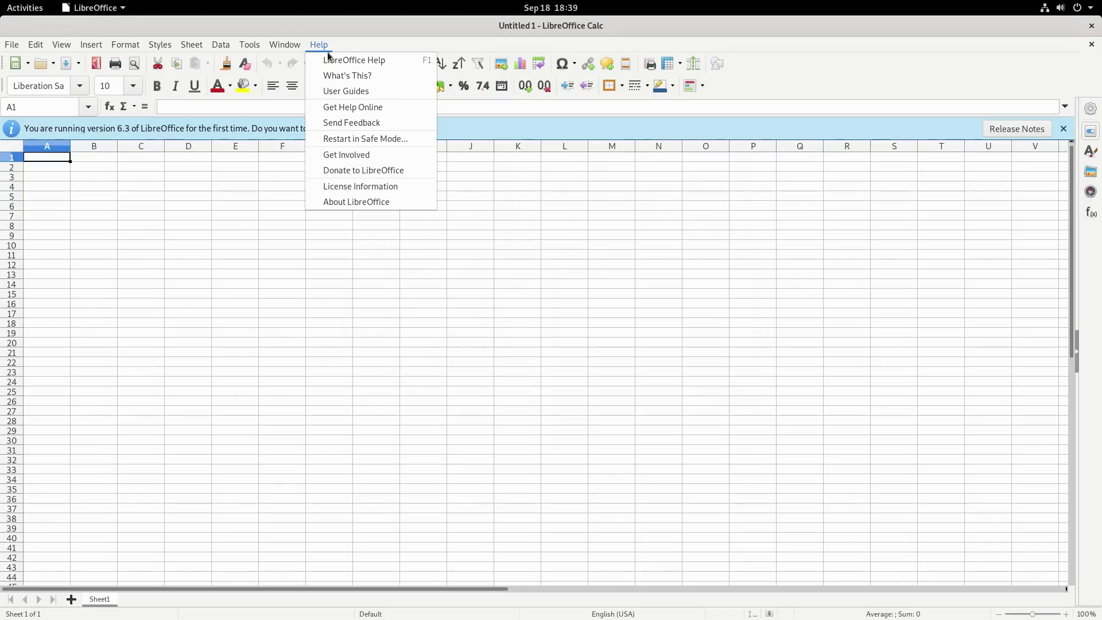
click(374, 202)
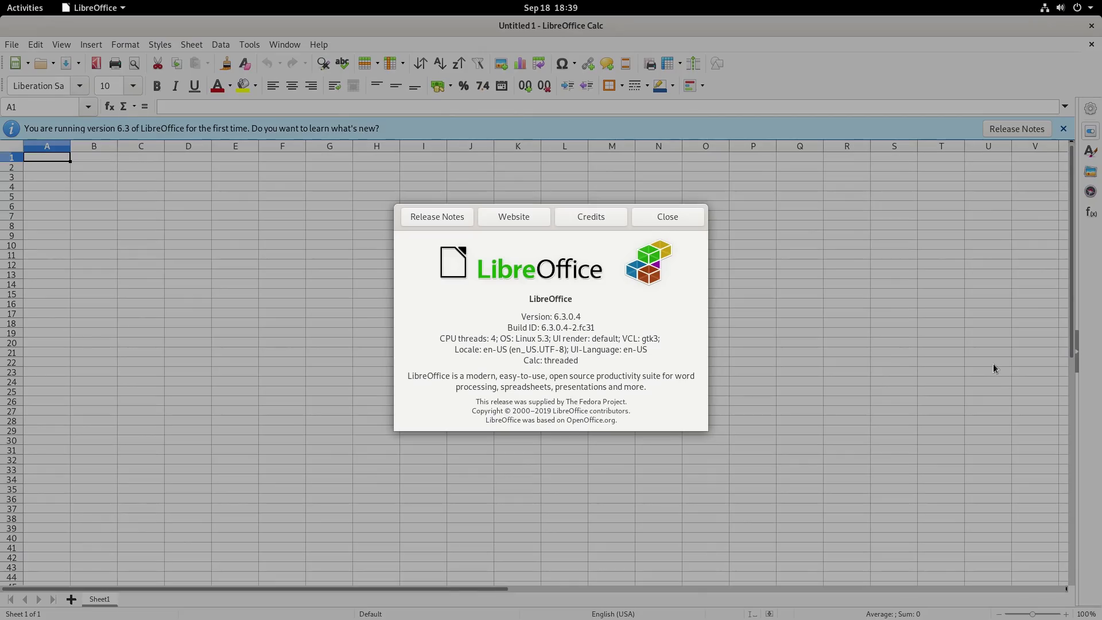
click(671, 219)
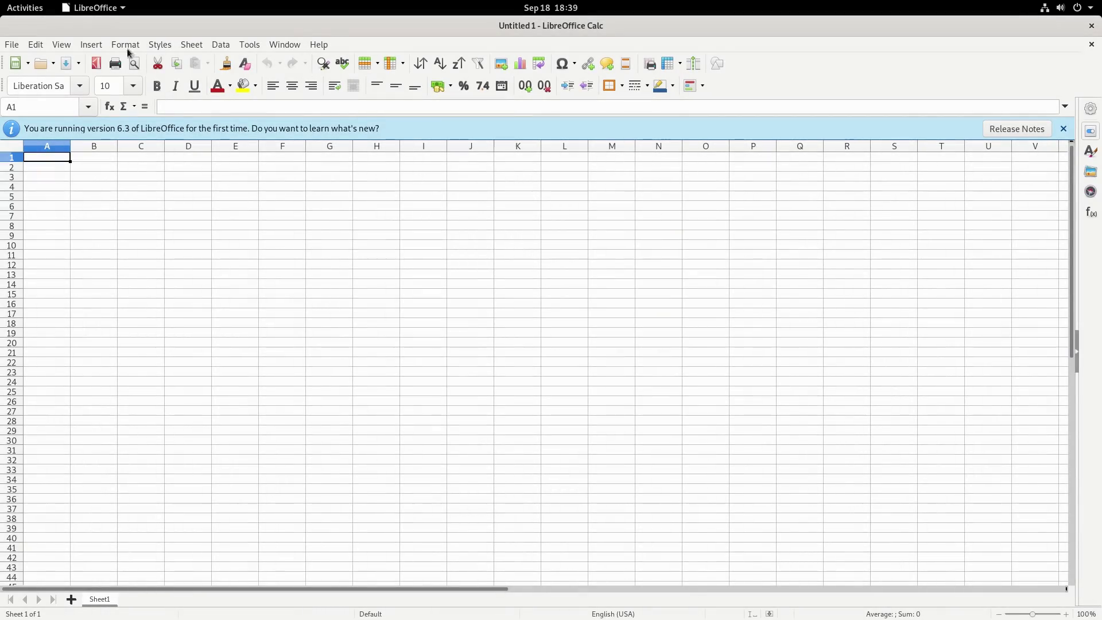
click(92, 45)
Switch Calc to the Tabbed interface and browse its ribbon tabs
mouse_move(62, 50)
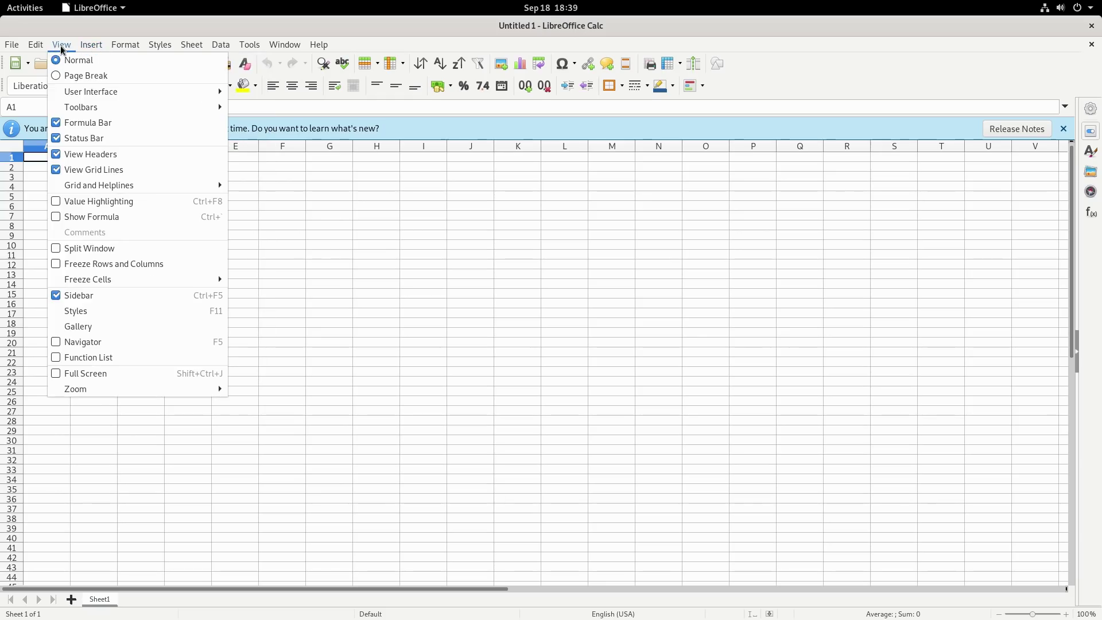
mouse_move(126, 92)
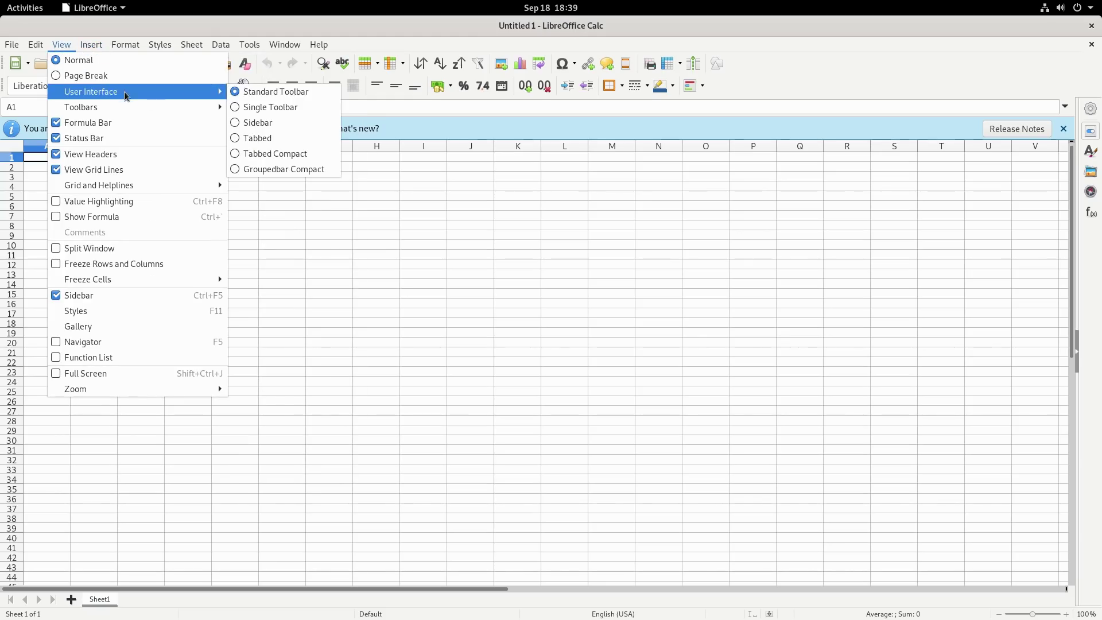
click(265, 138)
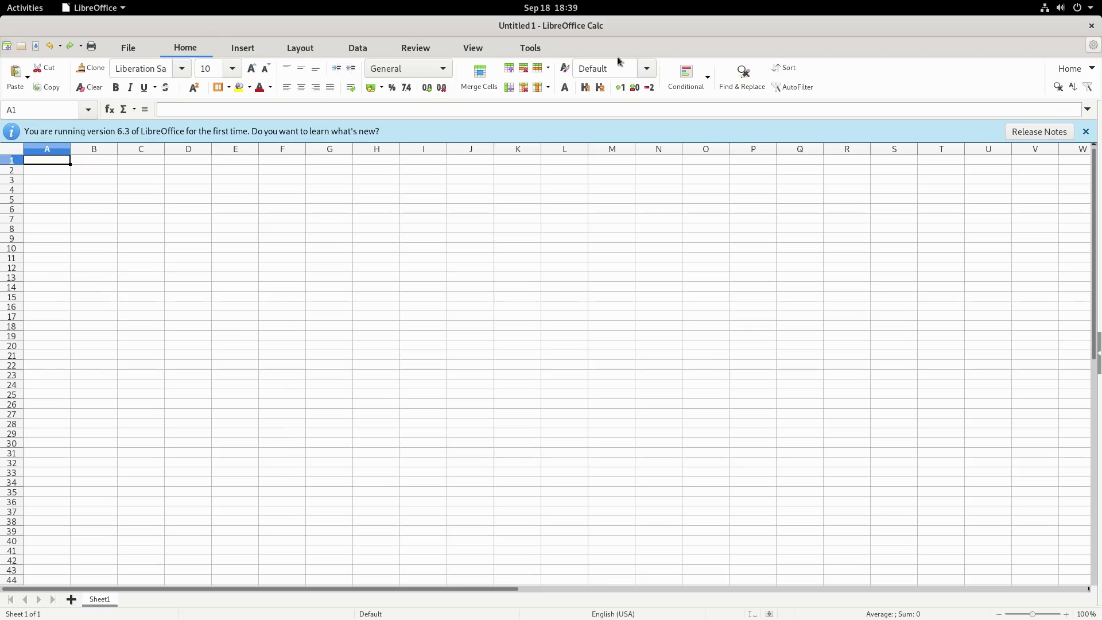
click(245, 48)
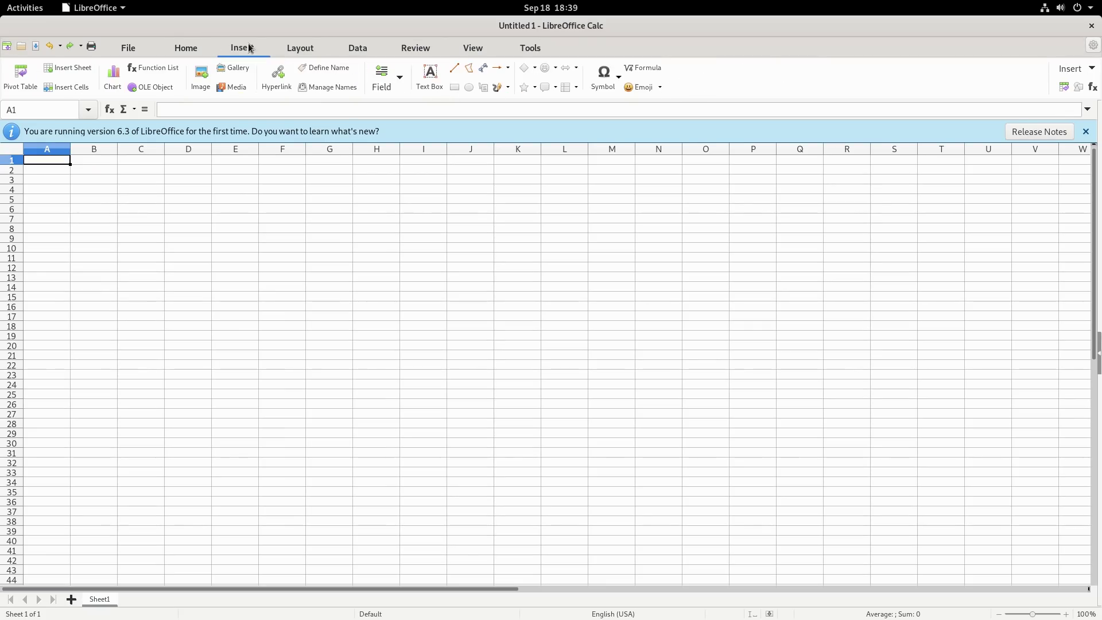
click(296, 51)
click(358, 48)
click(184, 49)
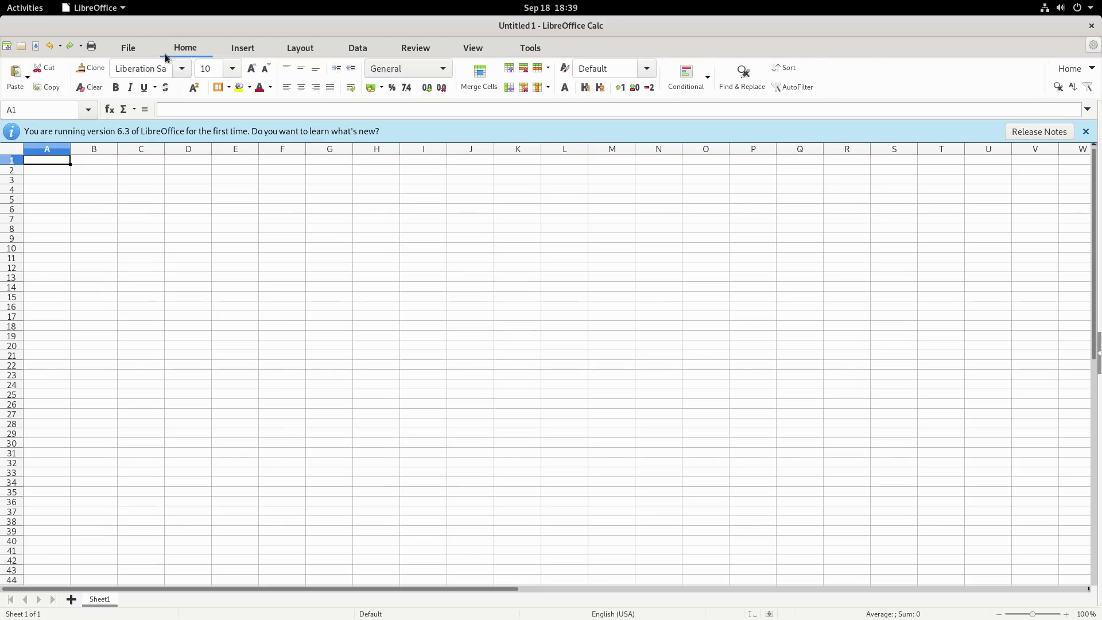
click(138, 44)
click(109, 7)
click(109, 7)
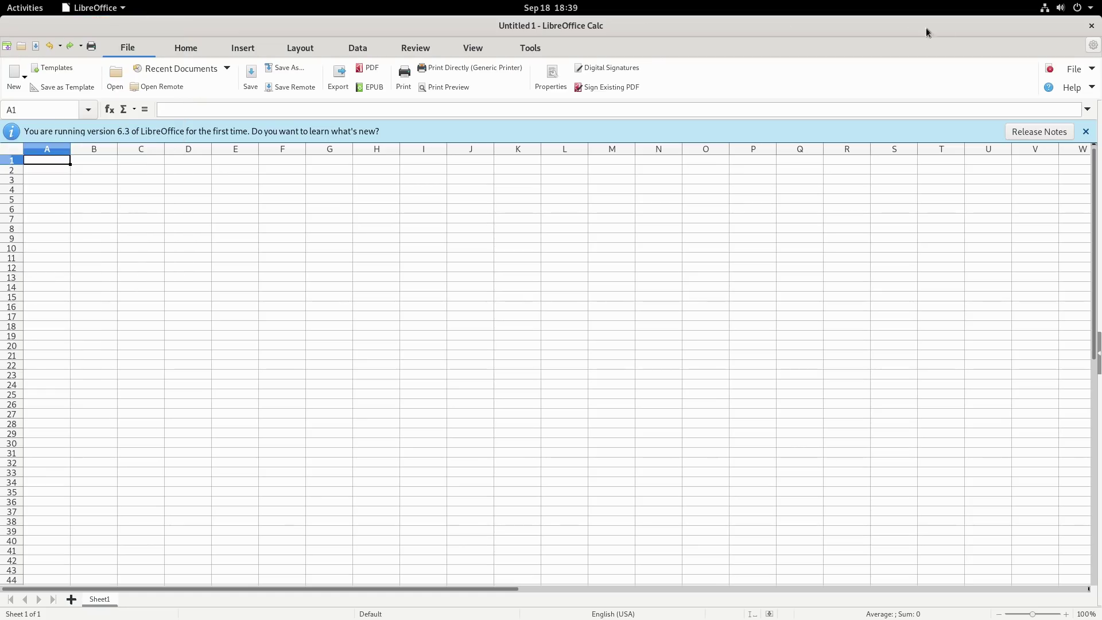
Change the user interface to Tabbed Compact
click(1093, 46)
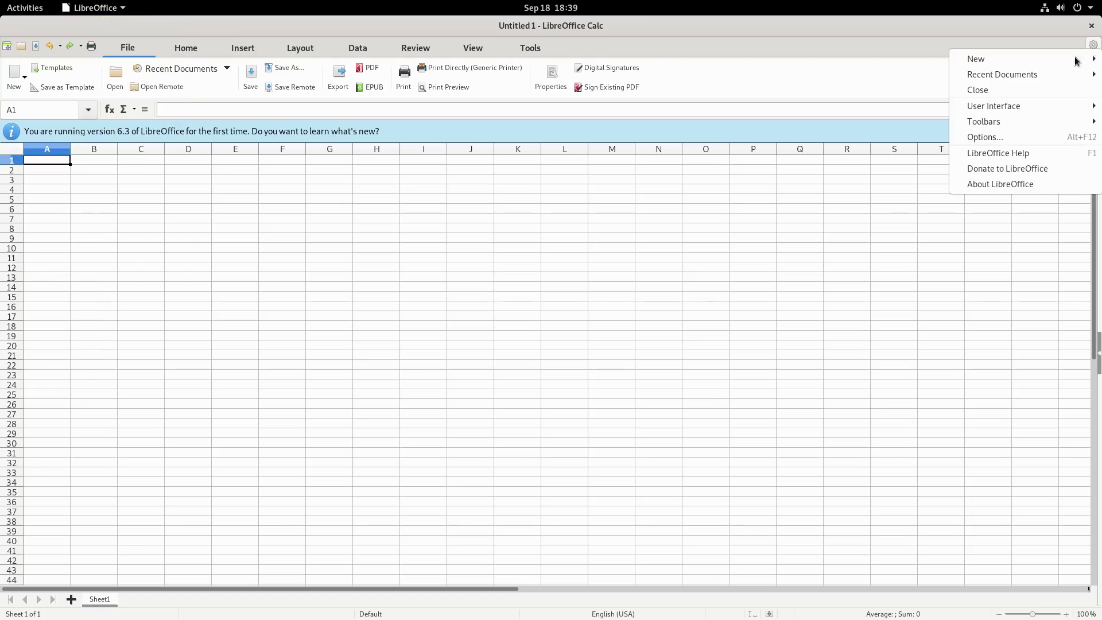
mouse_move(1038, 108)
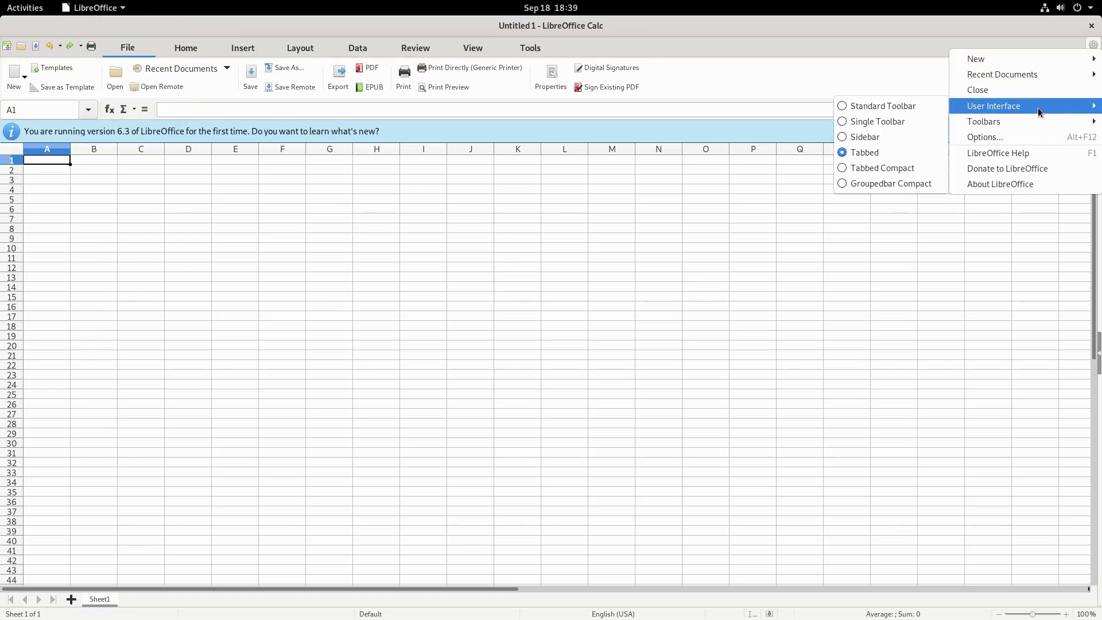
click(863, 169)
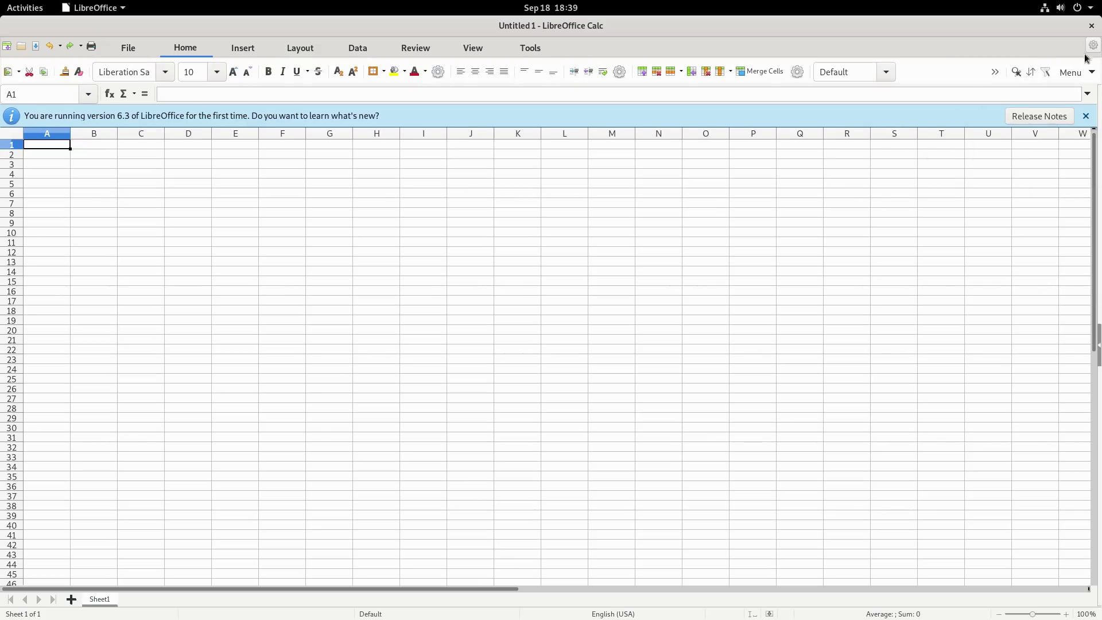
Change the user interface to Groupedbar Compact from the main menu
click(1090, 73)
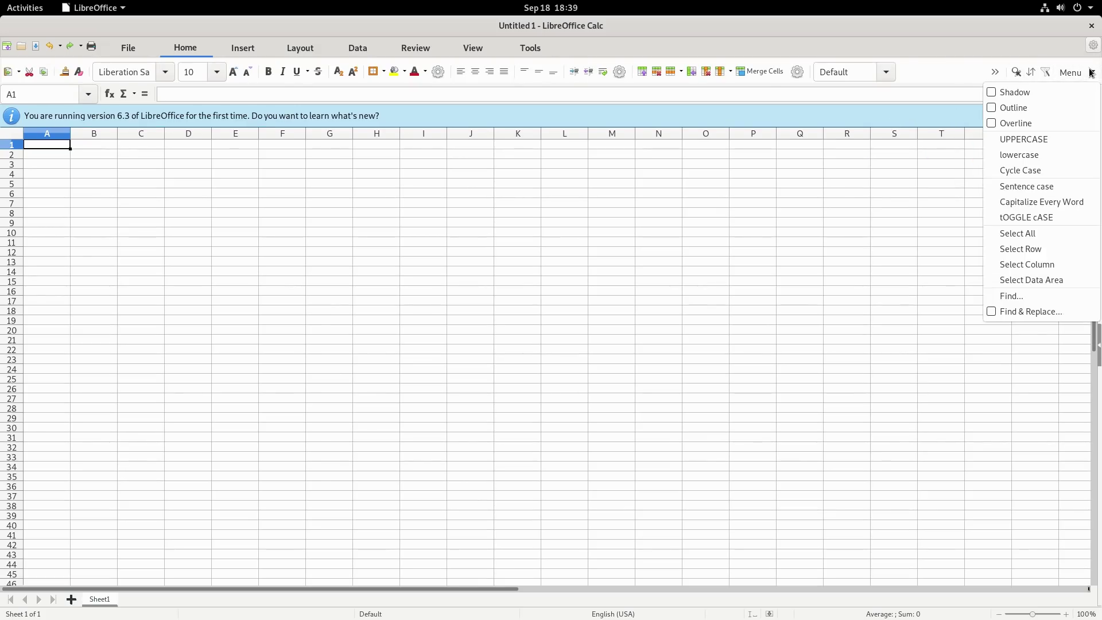
click(1089, 73)
click(1090, 73)
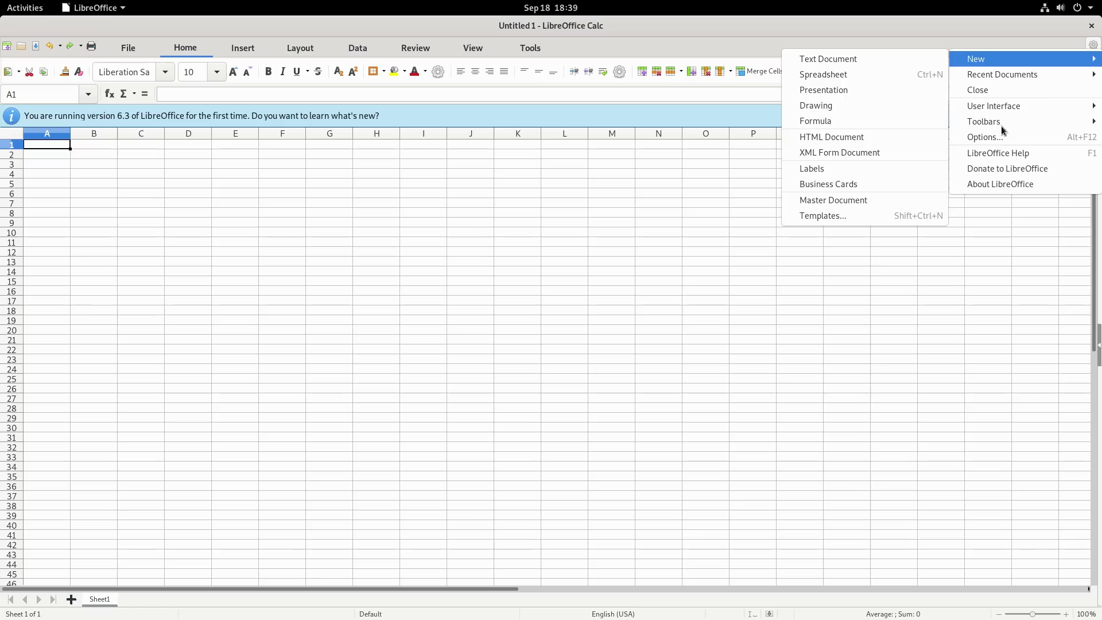
mouse_move(996, 106)
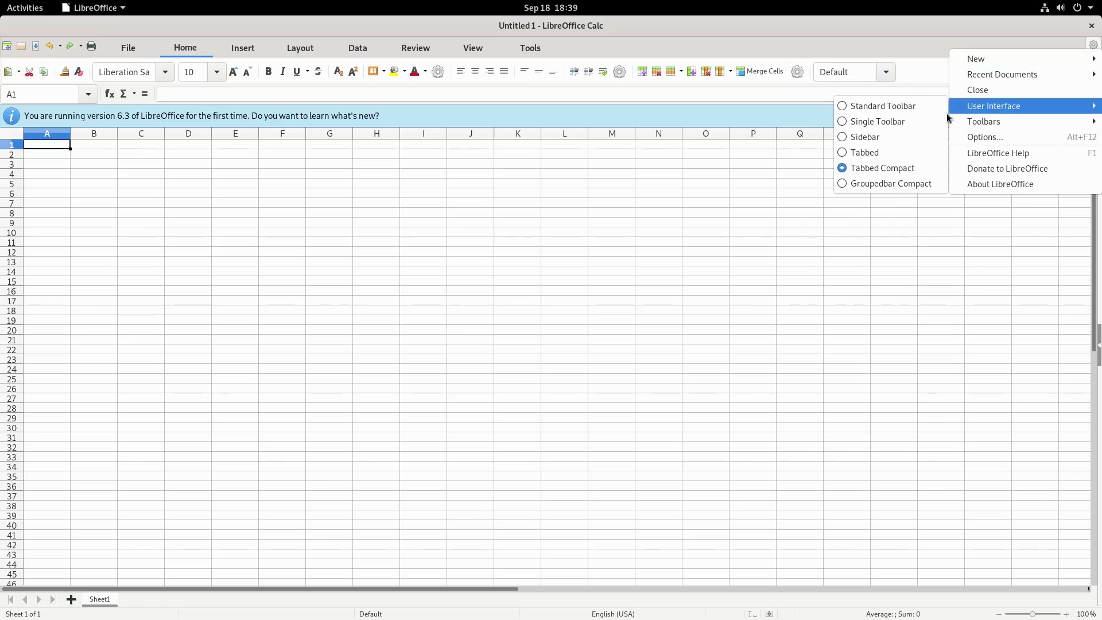
click(875, 184)
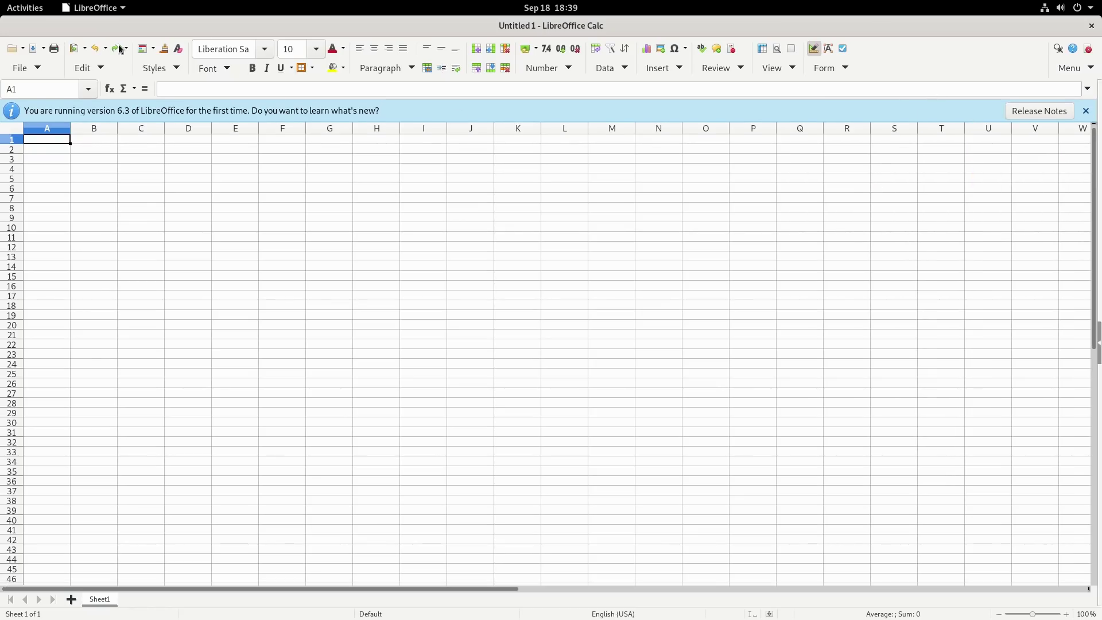
Turn on the classic Menubar from the application menu
click(1089, 68)
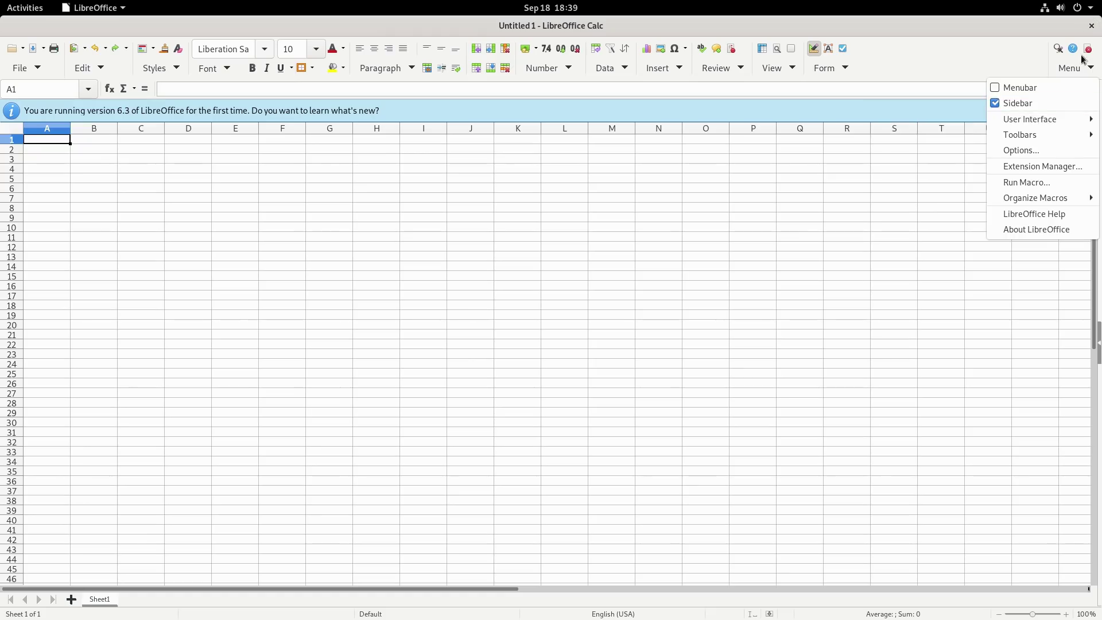
click(1066, 67)
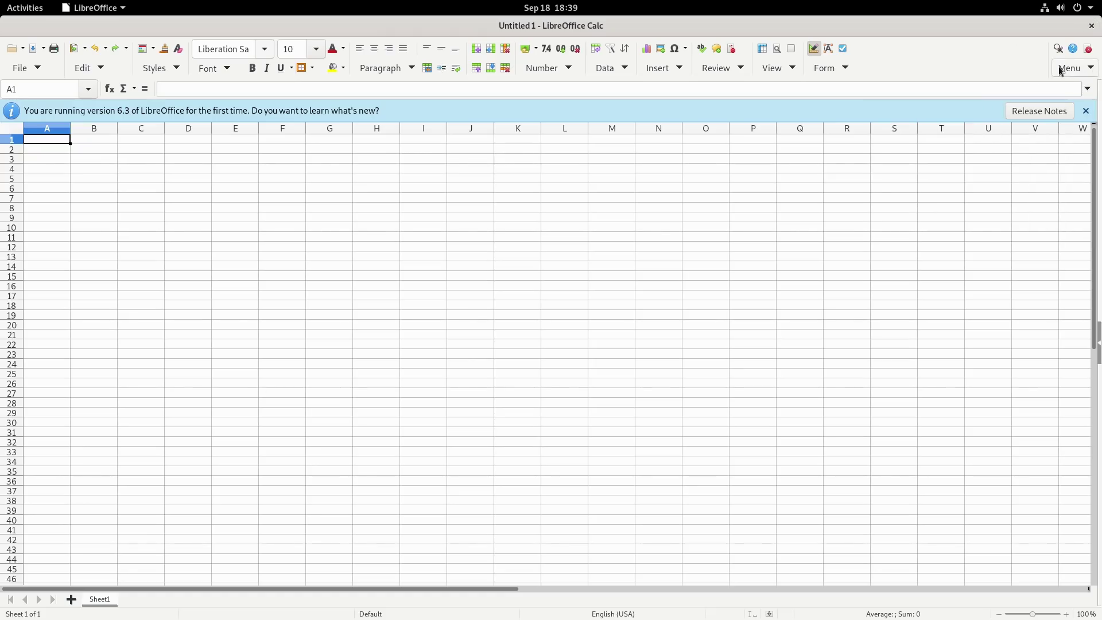
click(1092, 76)
click(1001, 88)
Browse the classic menus and switch to View > User Interface > Standard Toolbar
click(128, 46)
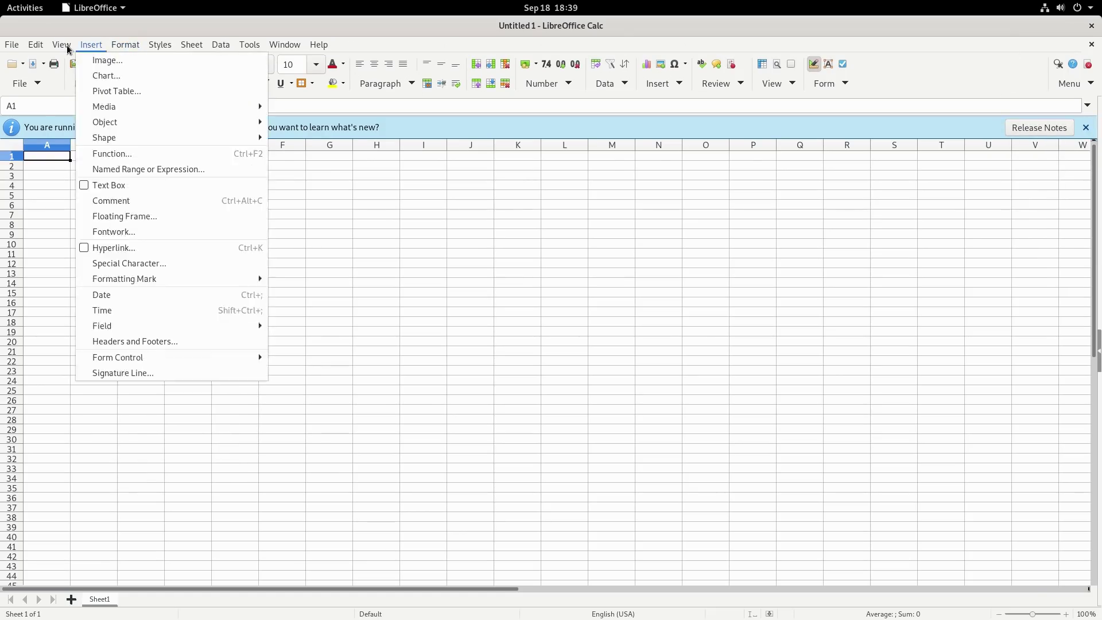
key(Right)
key(Right)
mouse_move(85, 45)
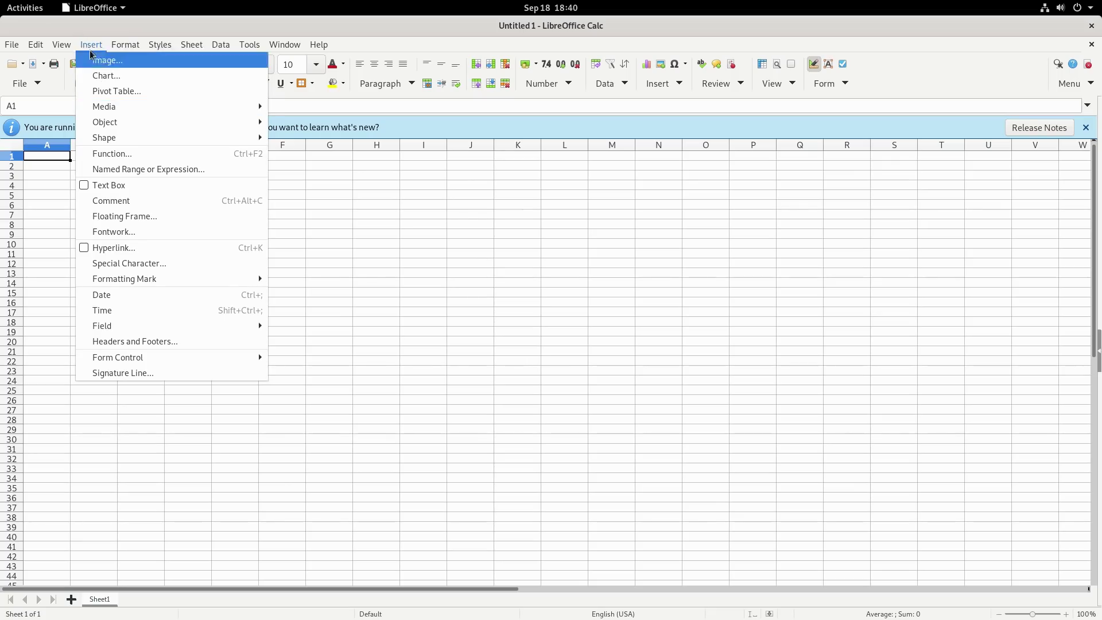
mouse_move(106, 99)
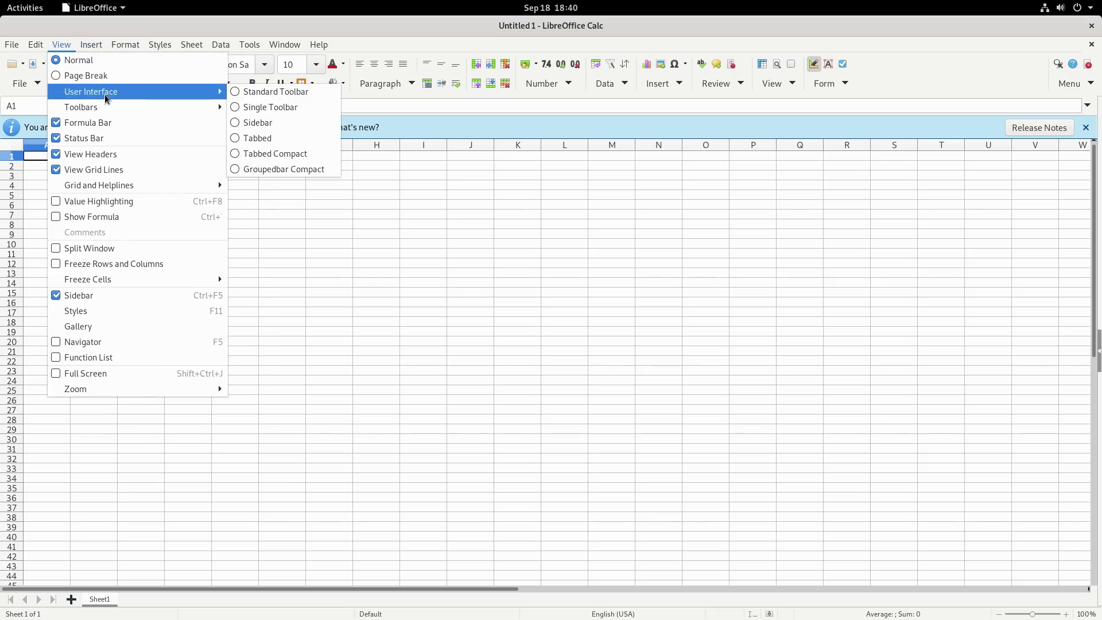
click(267, 92)
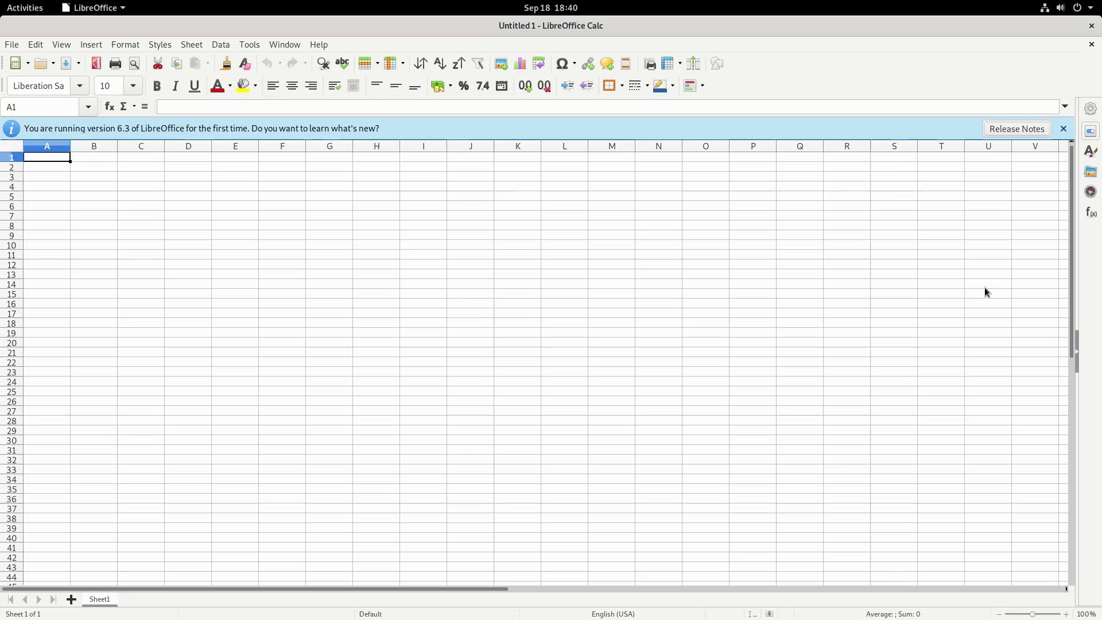
click(11, 7)
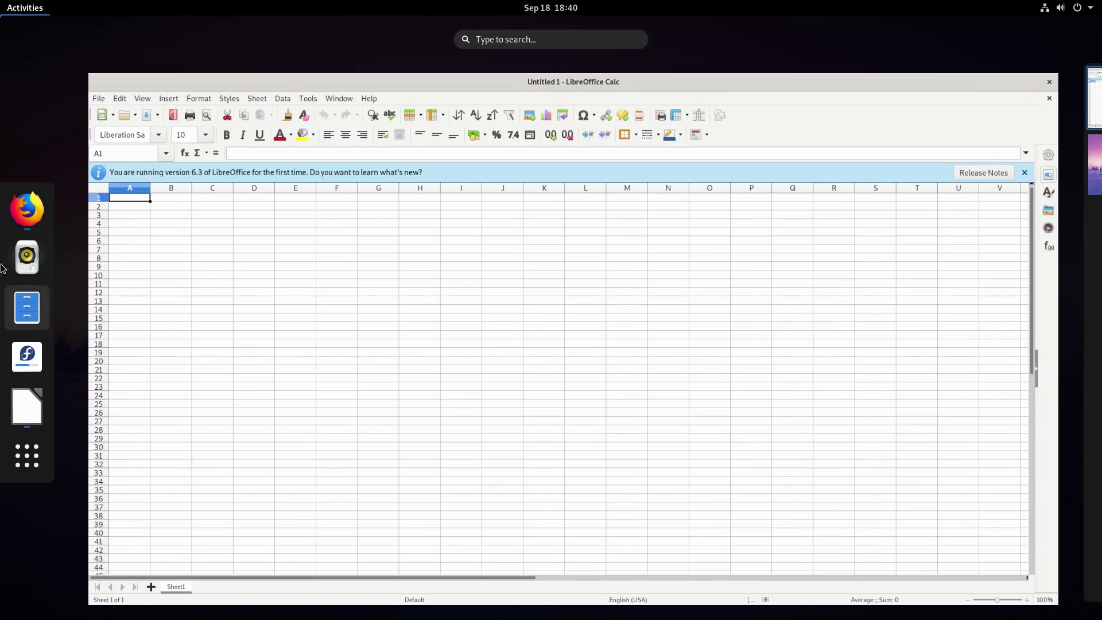
Show all installed applications and scroll between grid pages, Archive Manager through Maps
click(35, 445)
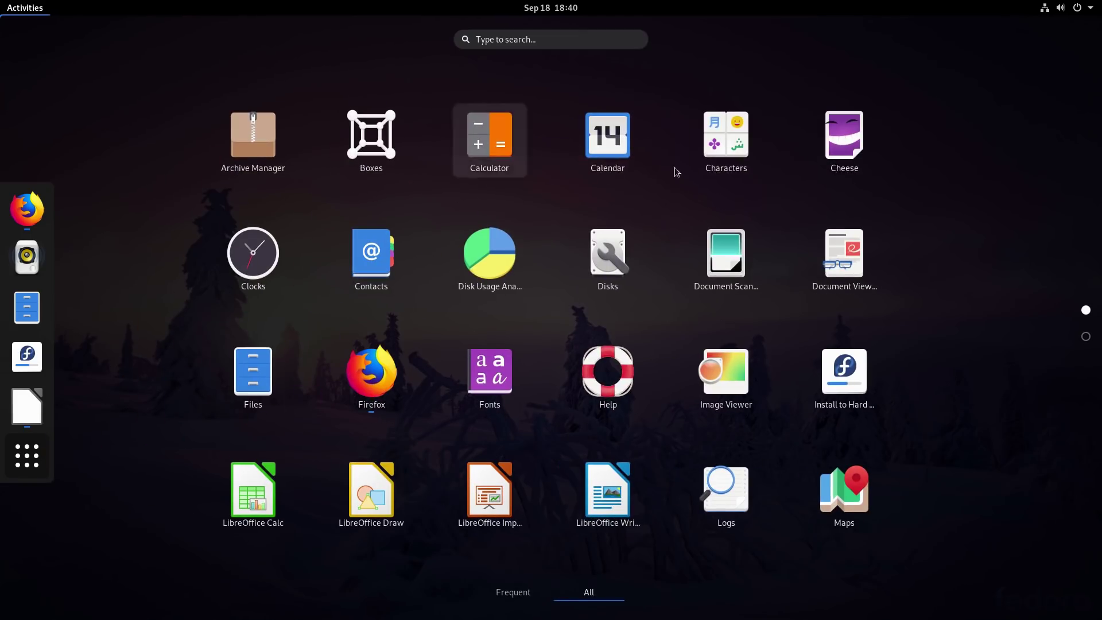
scroll(861, 258, down, 1)
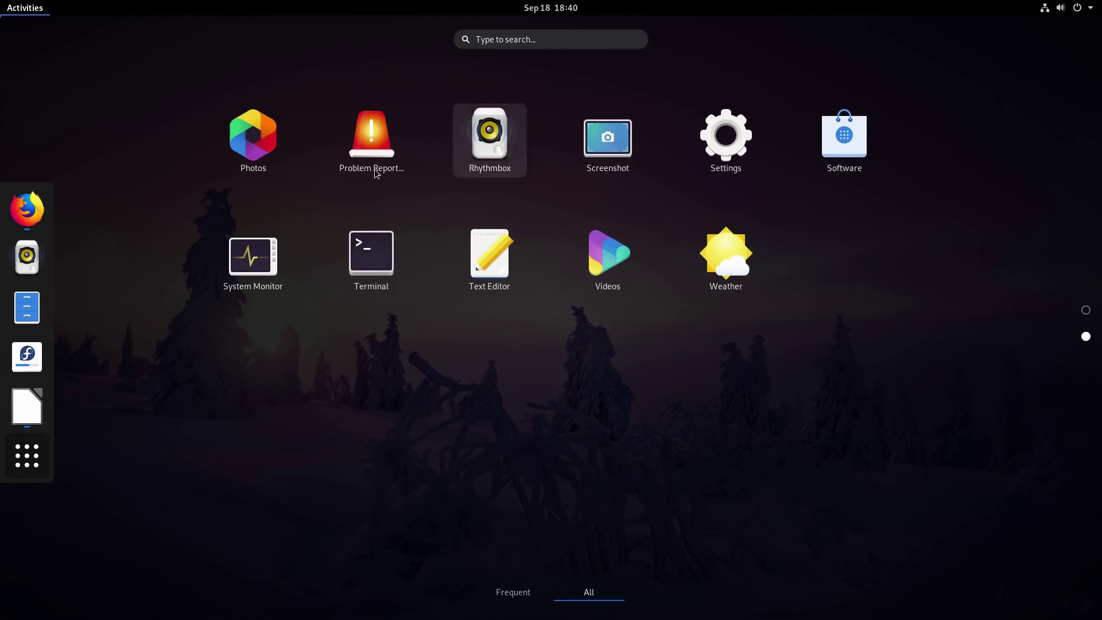
scroll(488, 187, up, 1)
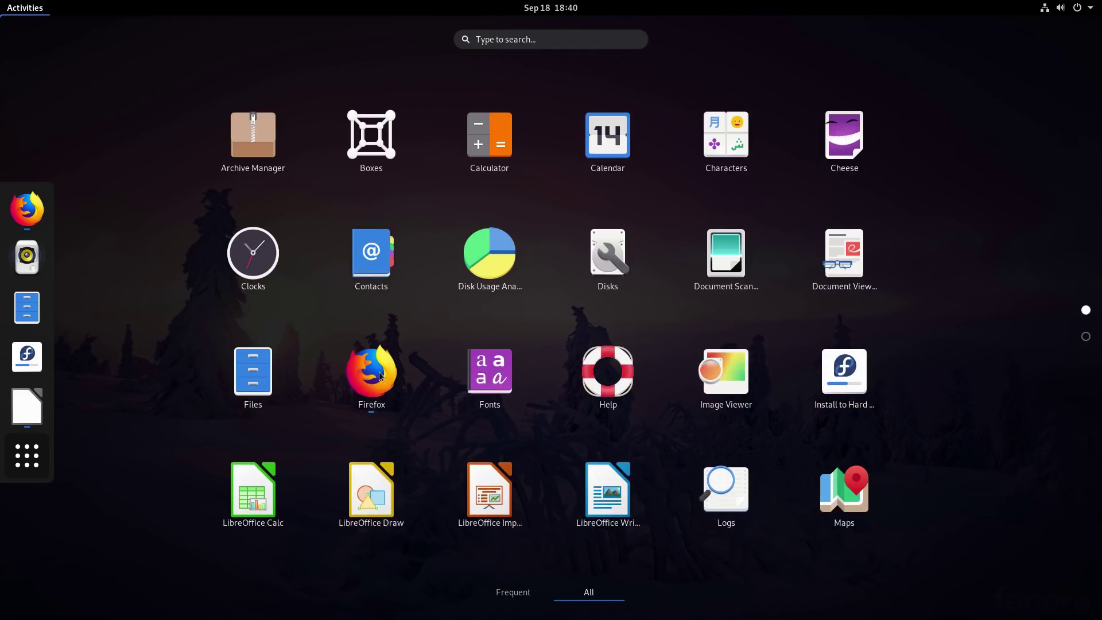
scroll(418, 504, down, 1)
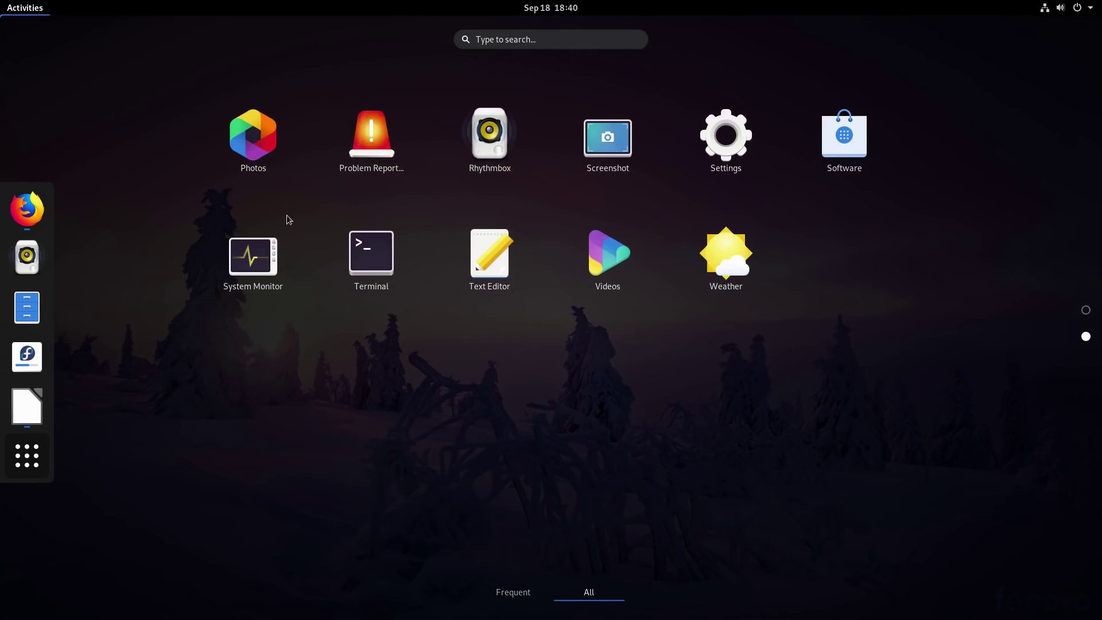
scroll(409, 186, up, 1)
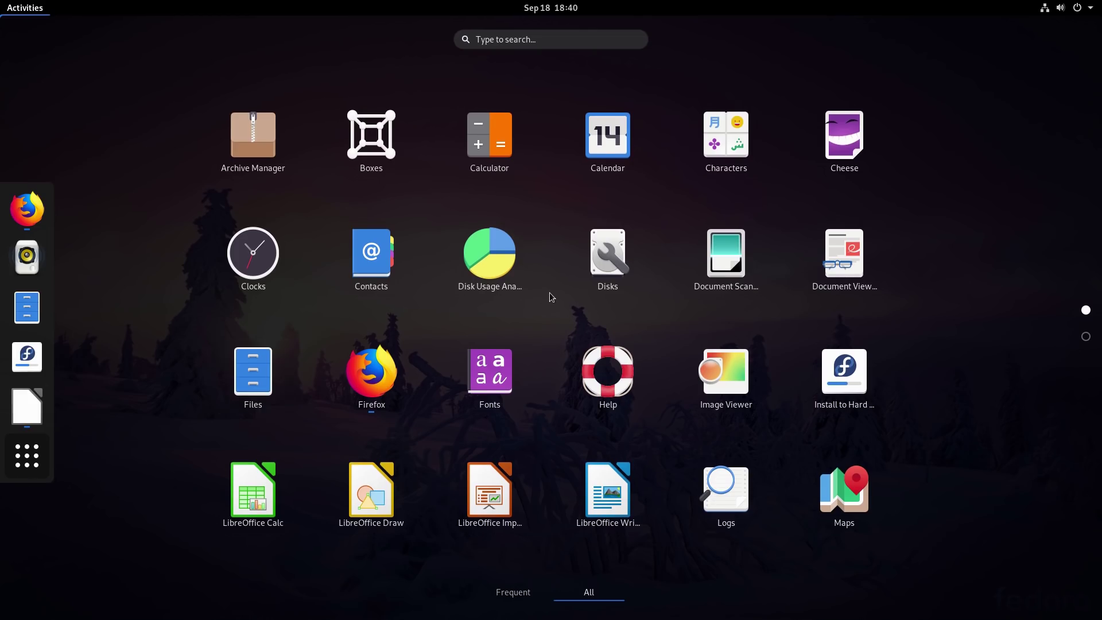
scroll(551, 297, down, 1)
scroll(620, 337, up, 1)
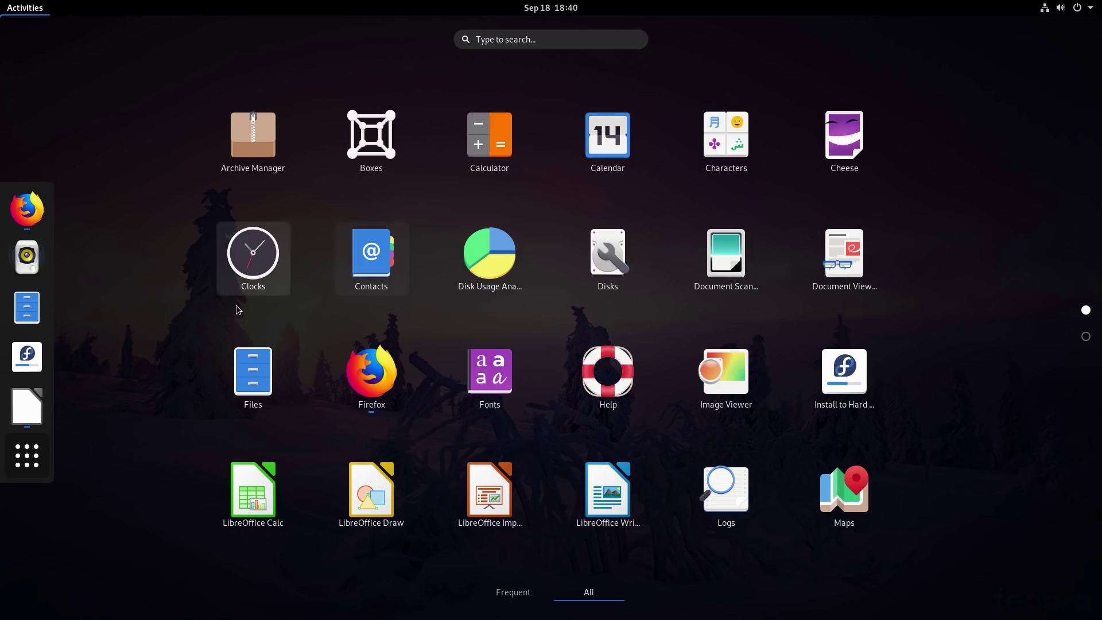
scroll(799, 365, down, 1)
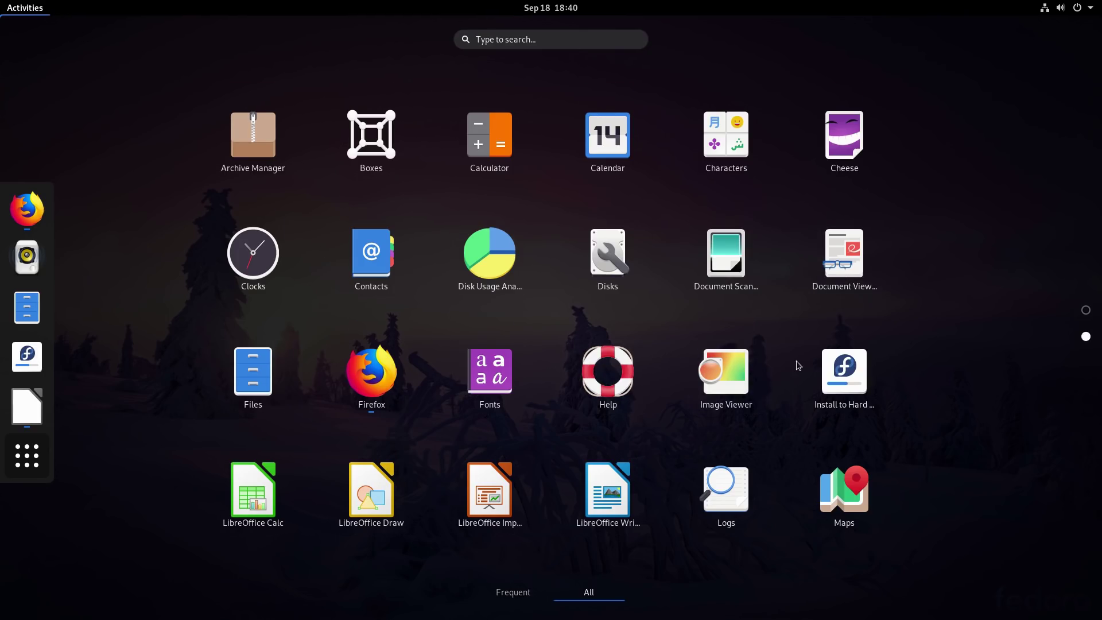
scroll(322, 316, up, 1)
Try searches for evol, thunder, gear and mail, clearing each, then return to the open windows
text(evol)
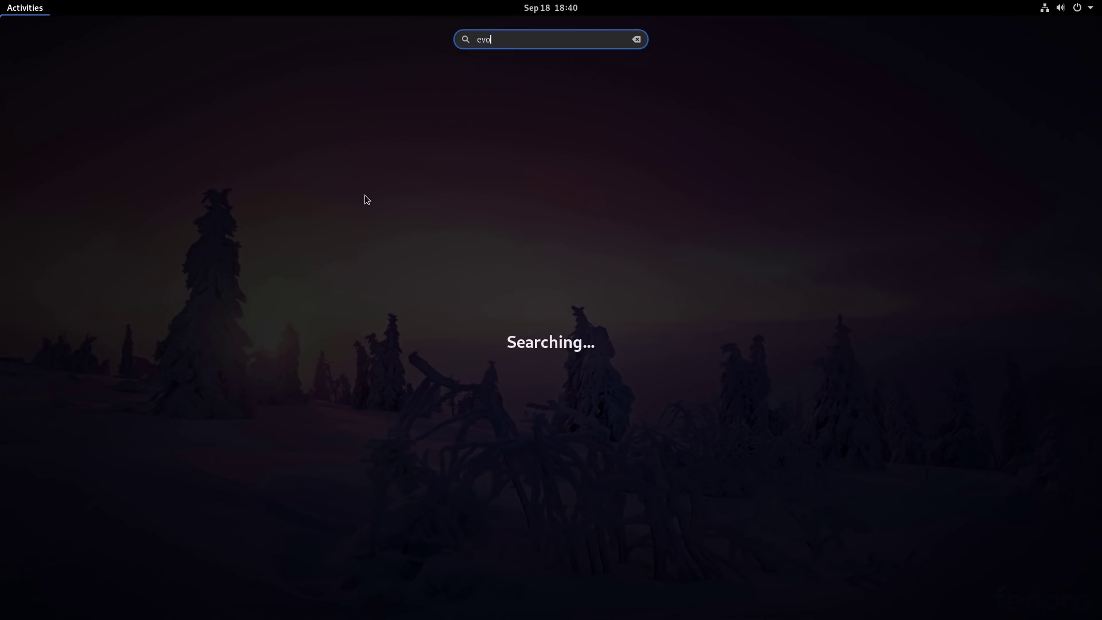
key(BackSpace)
key(BackSpace)
key(BackSpace)
text(thu)
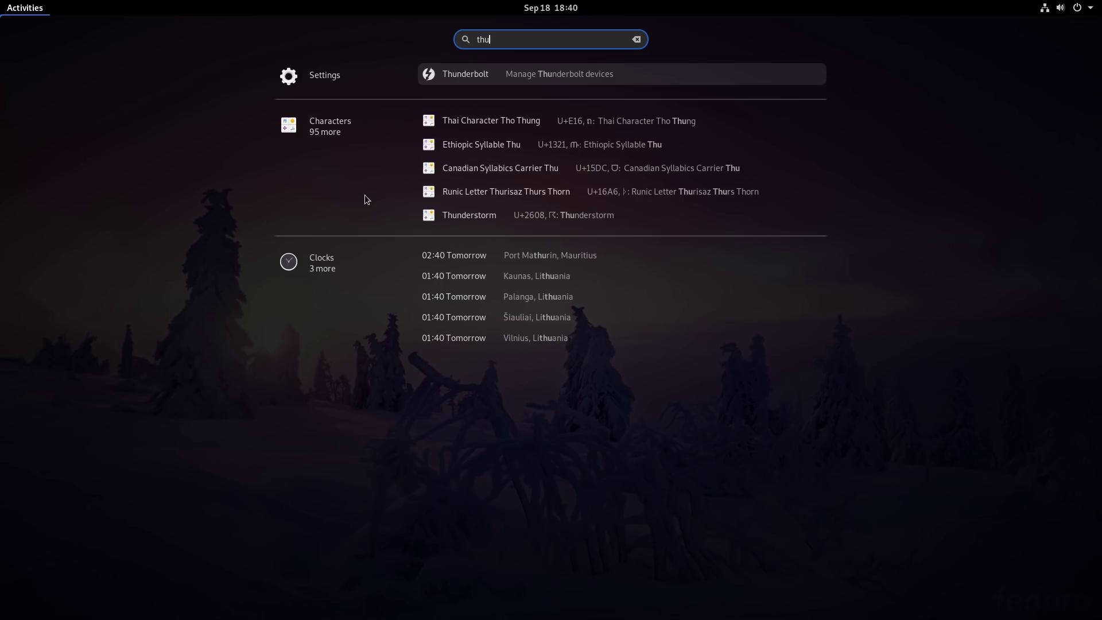
text(nder)
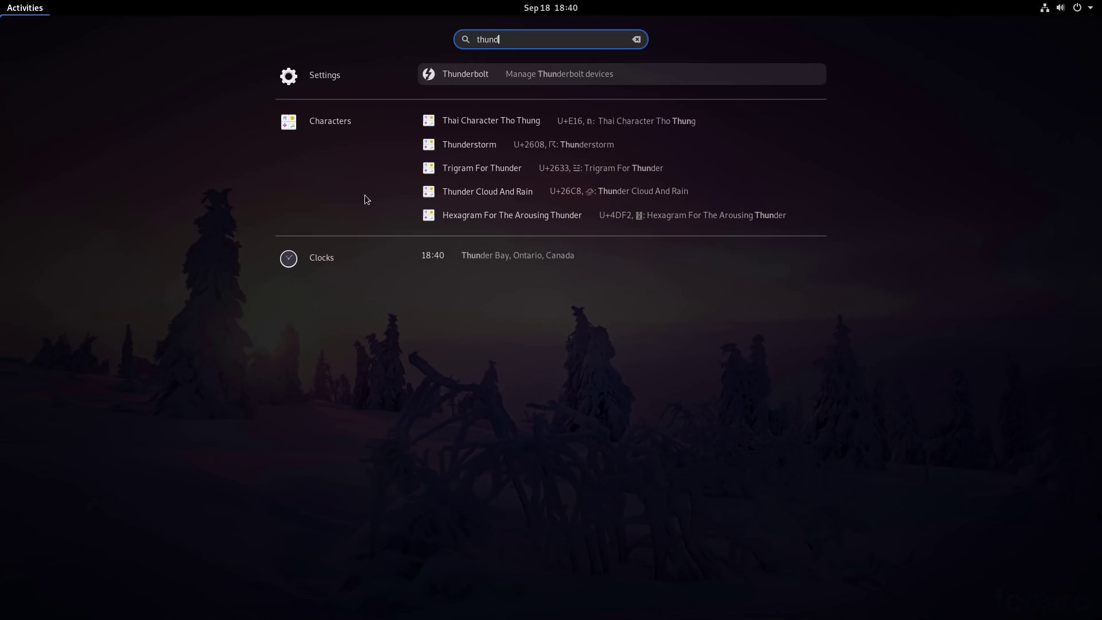
key(BackSpace)
key(BackSpace)
key(BackSpace)
key(BackSpace)
key(BackSpace)
key(BackSpace)
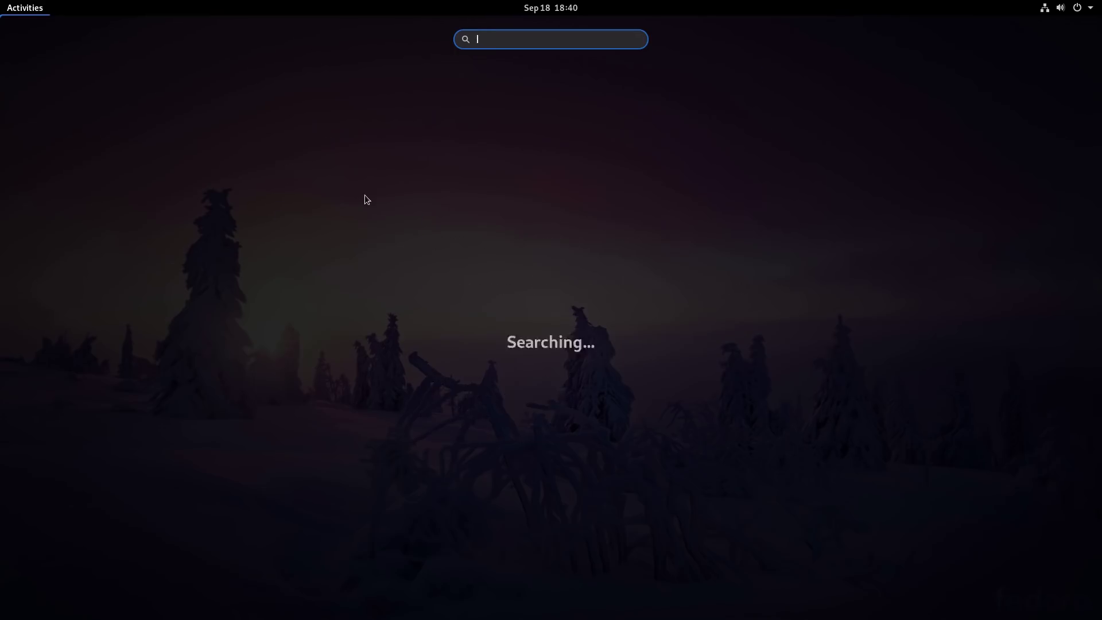
text(gear)
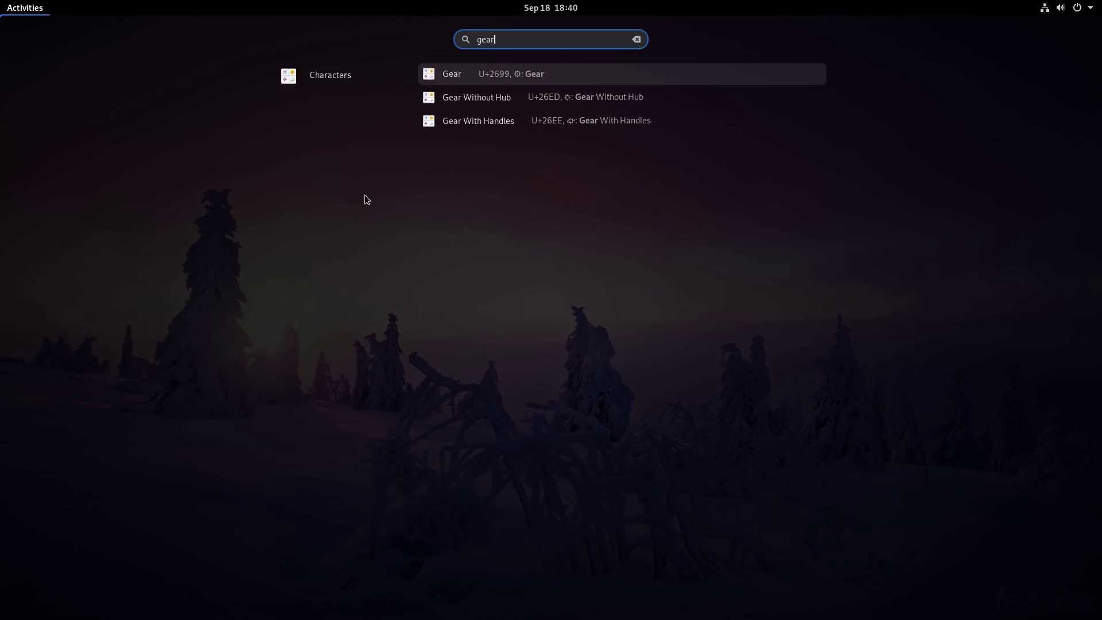
key(BackSpace)
key(BackSpace)
key(BackSpace)
key(BackSpace)
text(mail)
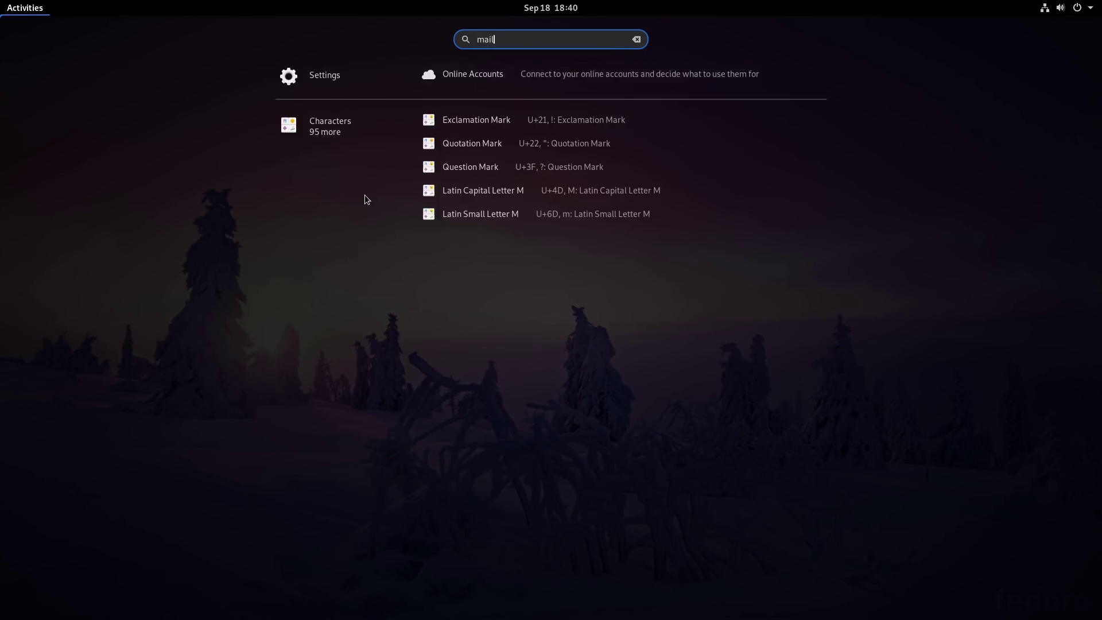
key(BackSpace)
key(BackSpace)
key(BackSpace)
key(BackSpace)
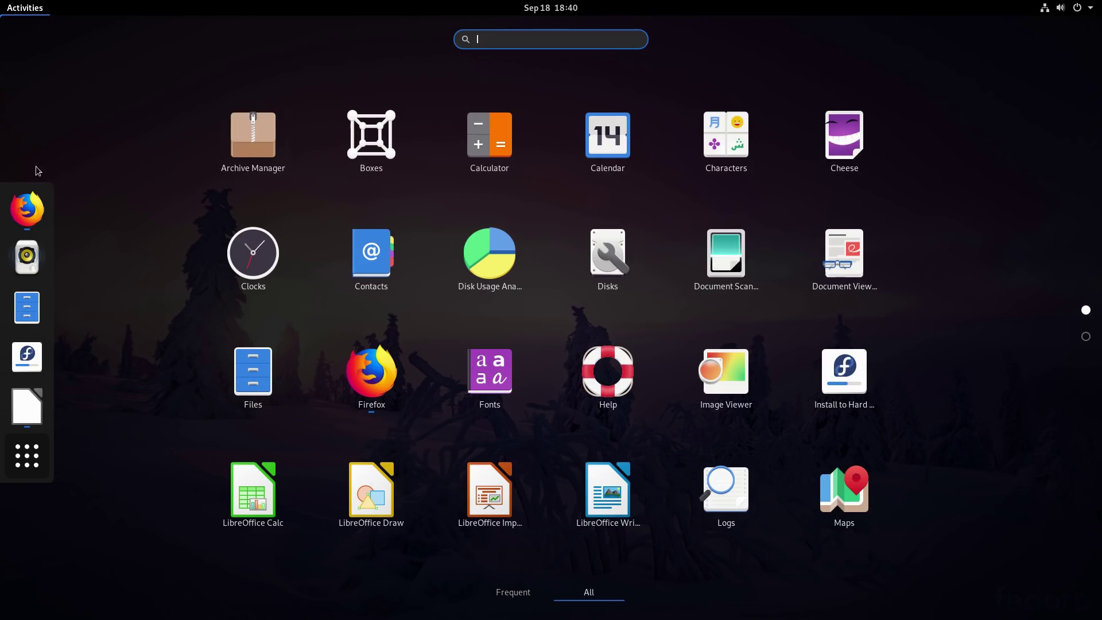
click(12, 447)
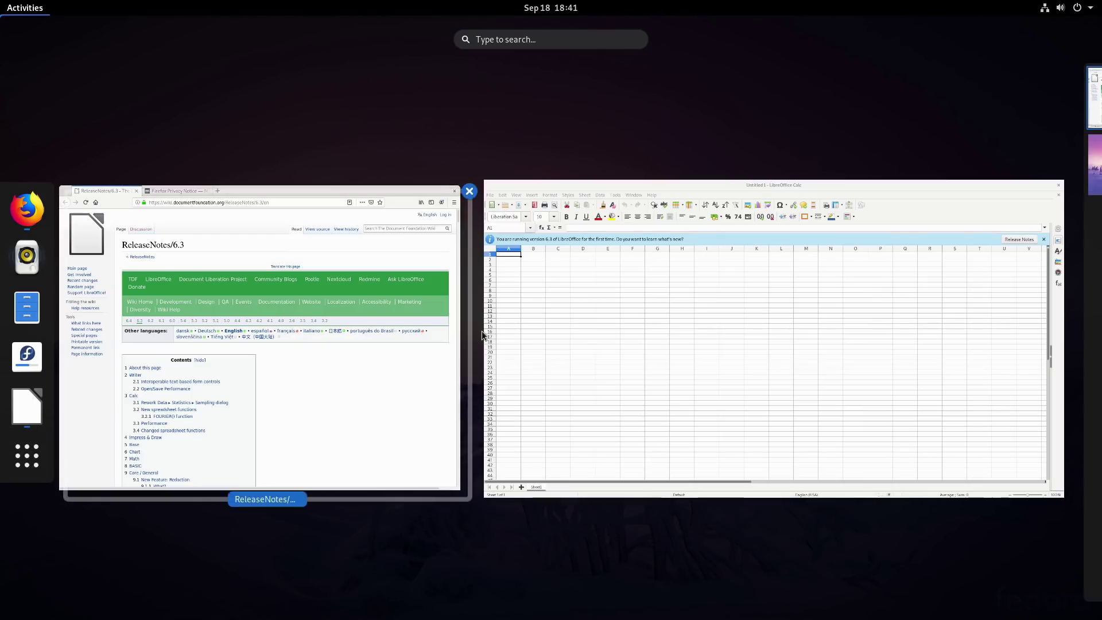
Scroll through the LibreOffice 6.3 release notes, then close Firefox with both its tabs
click(519, 347)
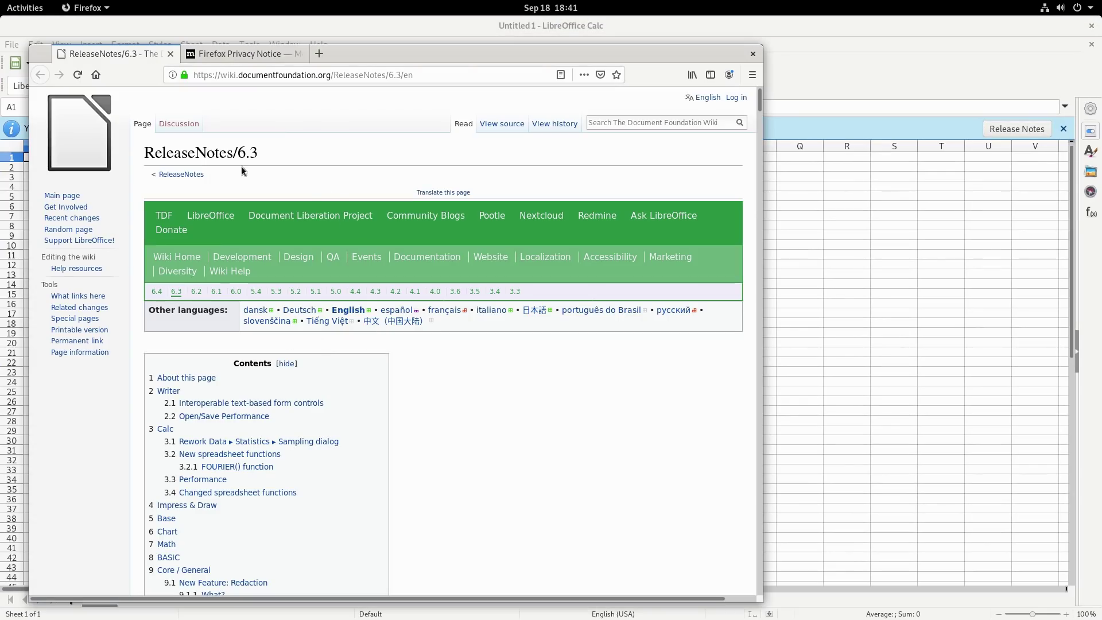
scroll(500, 304, down, 15)
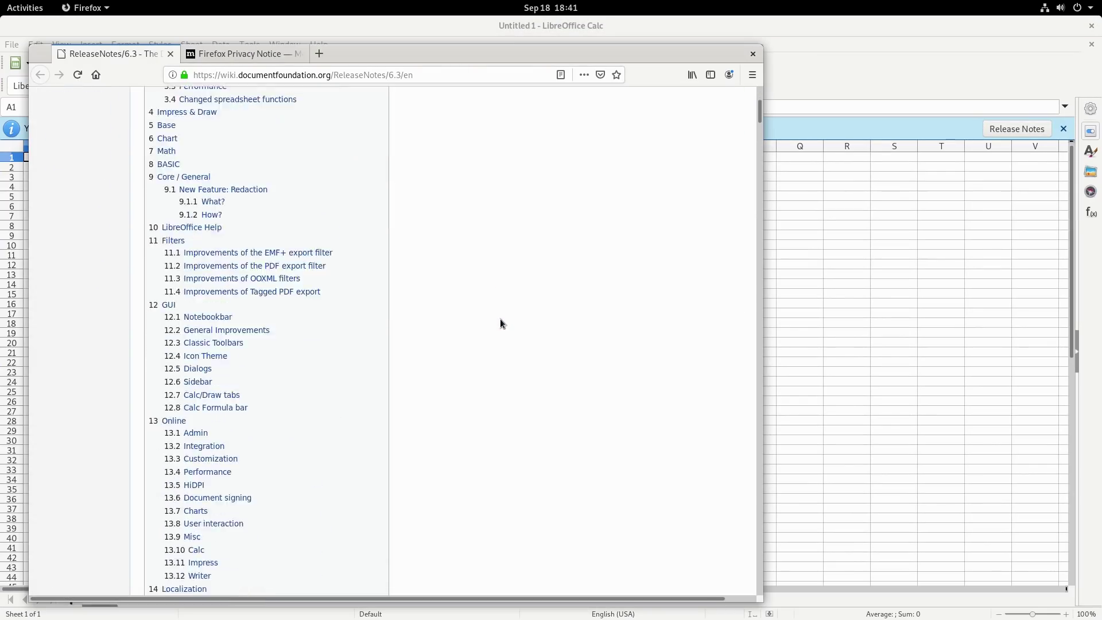
scroll(502, 317, down, 10)
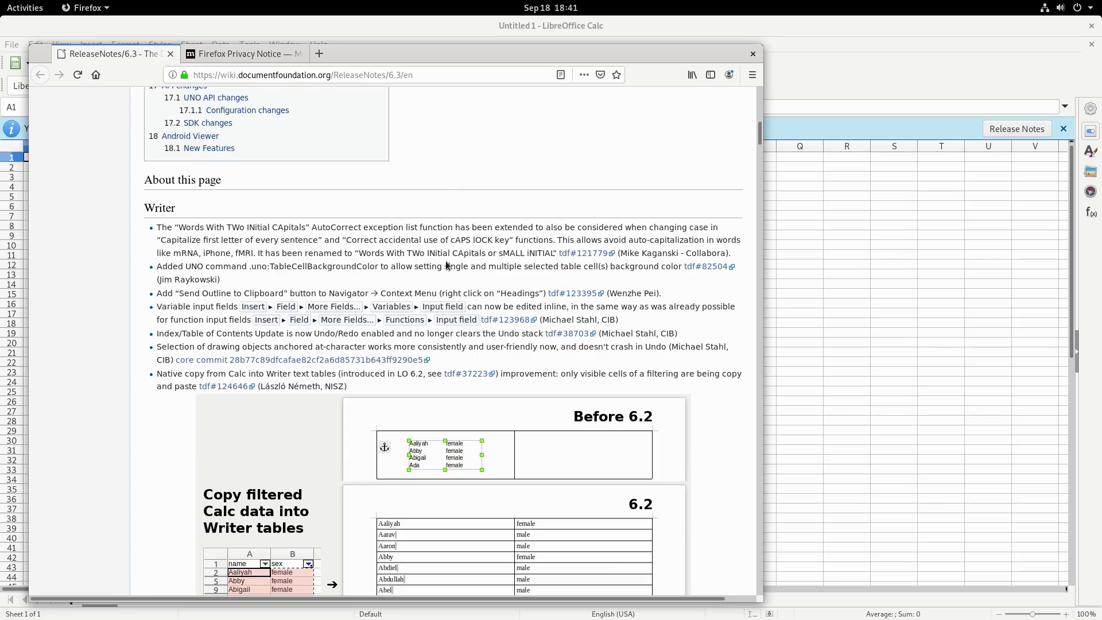
scroll(455, 273, down, 1)
scroll(455, 273, down, 8)
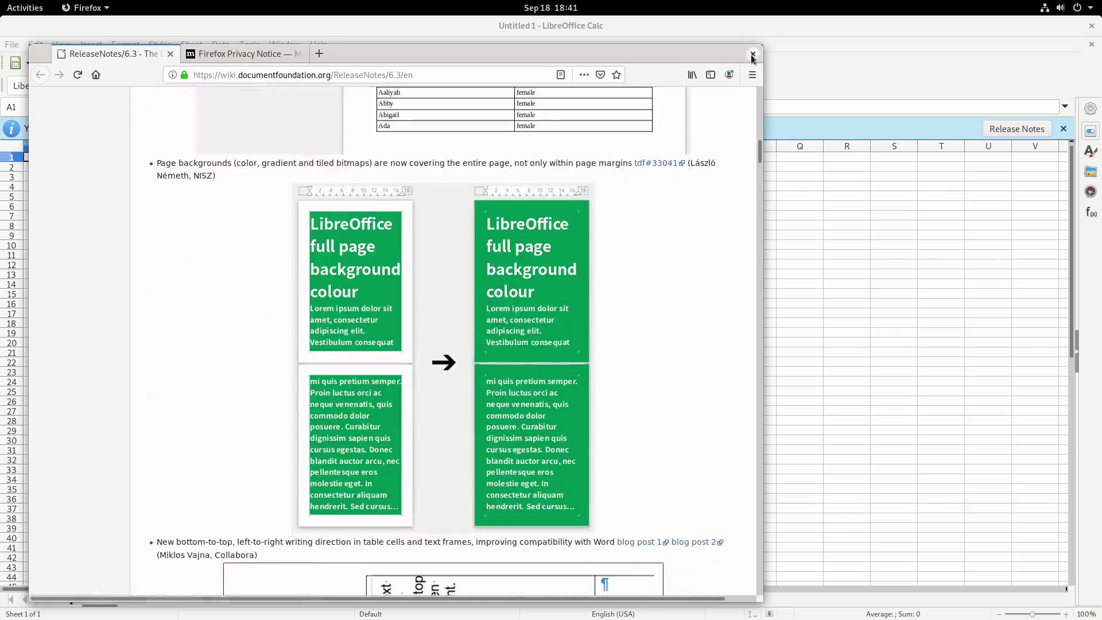
click(753, 53)
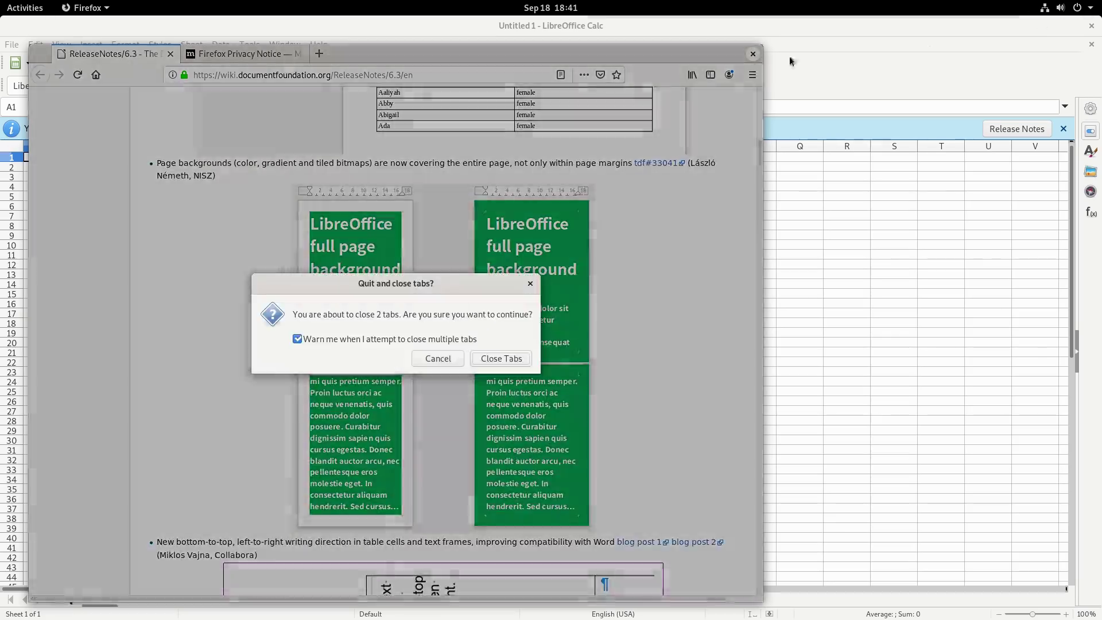
click(500, 360)
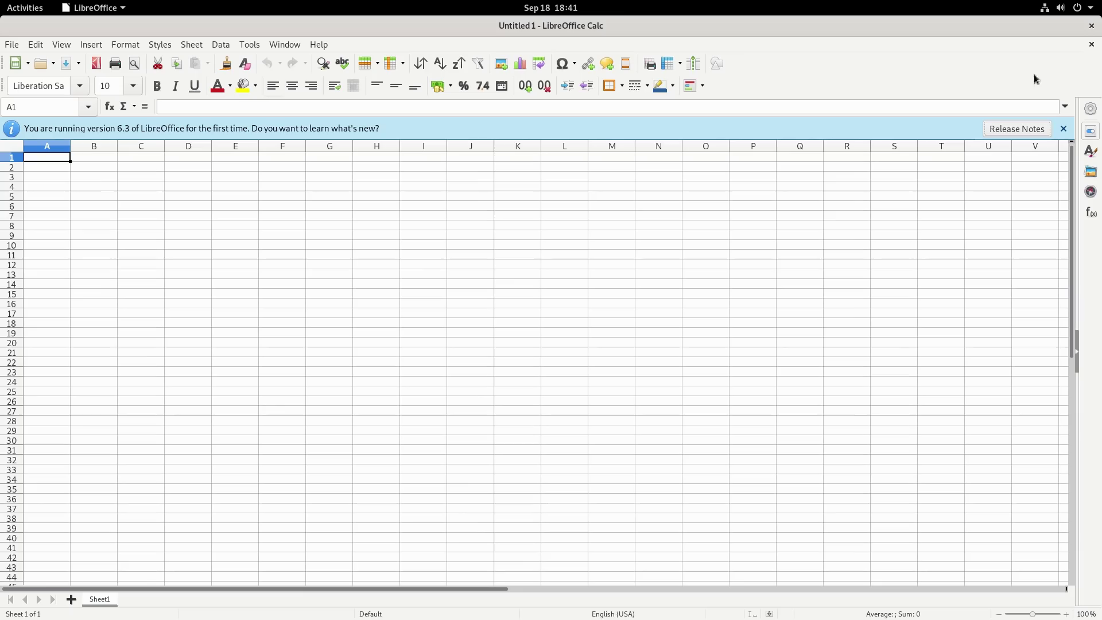
Close the empty Calc spreadsheet, then open, move and close the Files Home window
click(1089, 26)
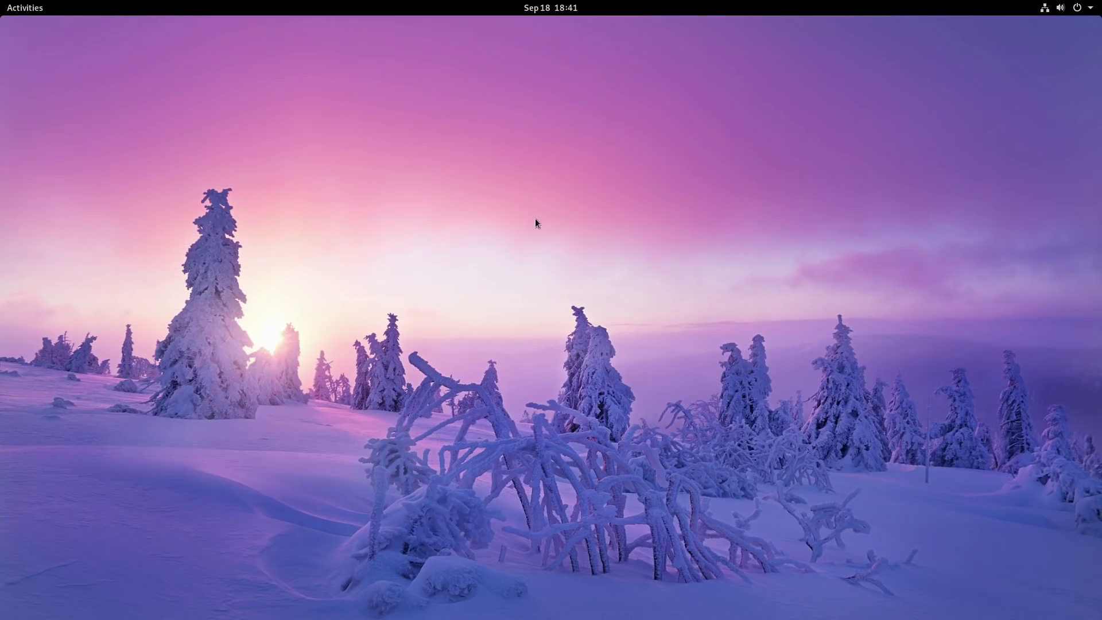
click(23, 8)
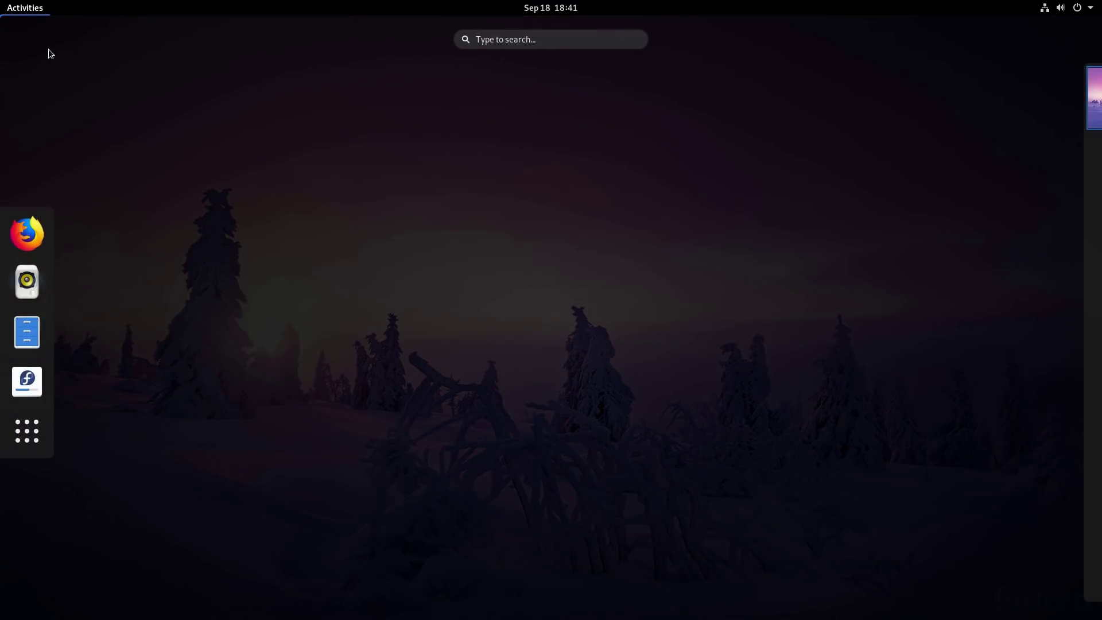
click(27, 332)
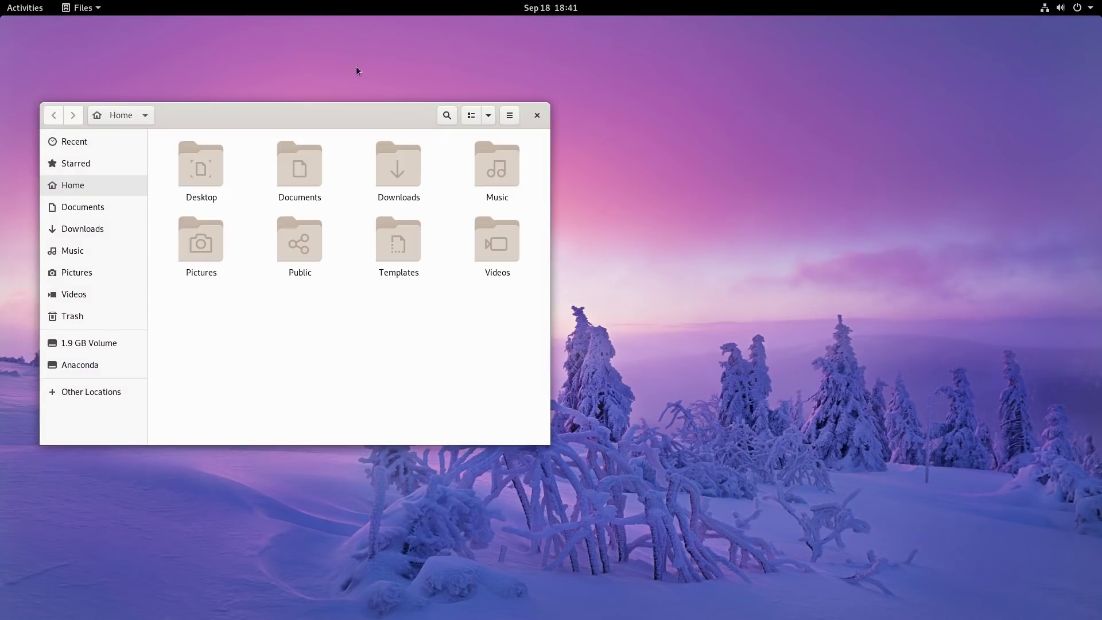
drag(341, 119, 694, 139)
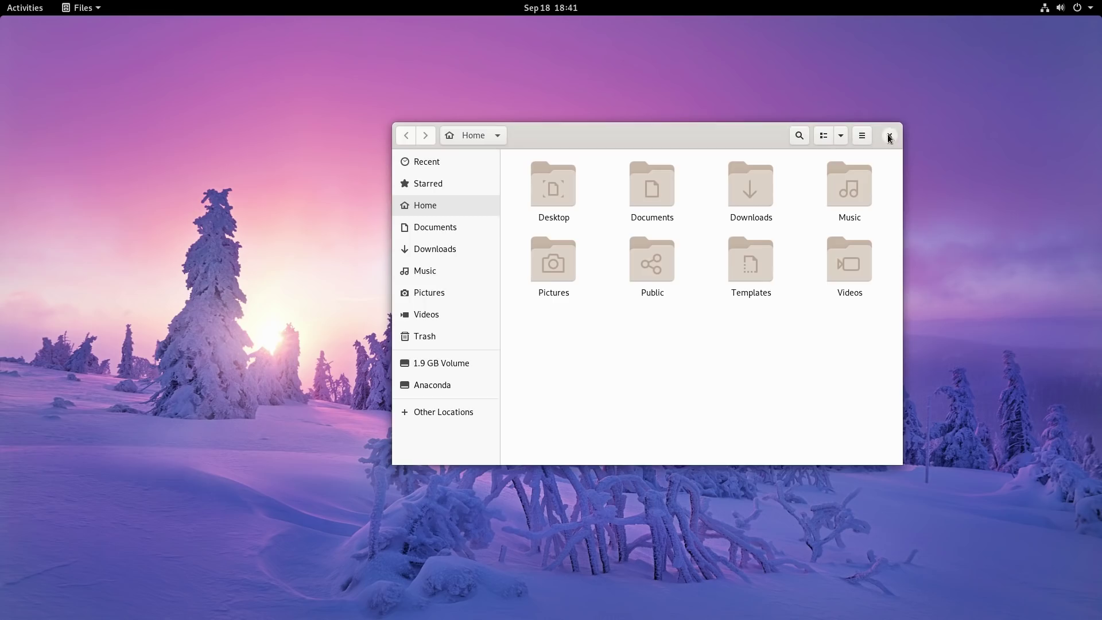
click(888, 135)
mouse_move(0, 0)
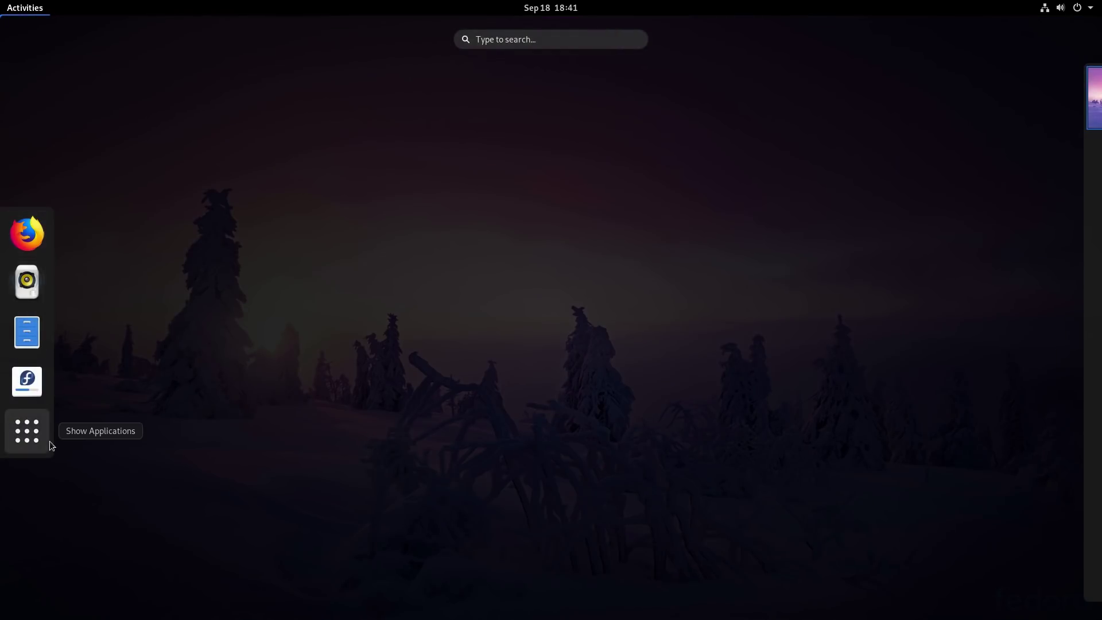
Launch Install to Hard Drive from the app grid and keep English as the language
click(39, 429)
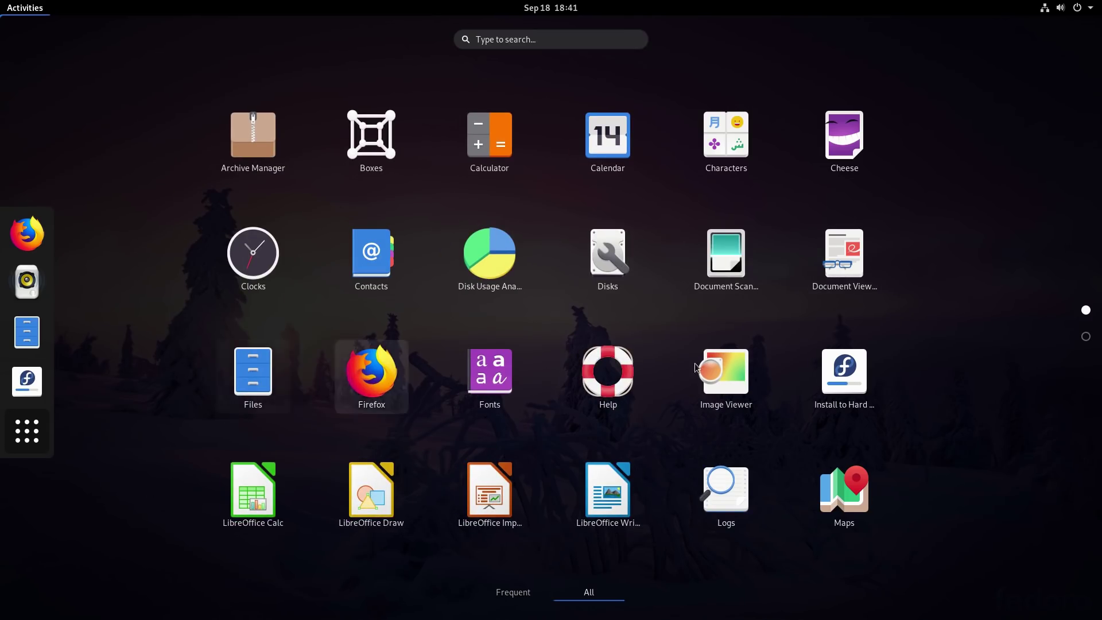
scroll(890, 401, down, 1)
scroll(888, 399, up, 1)
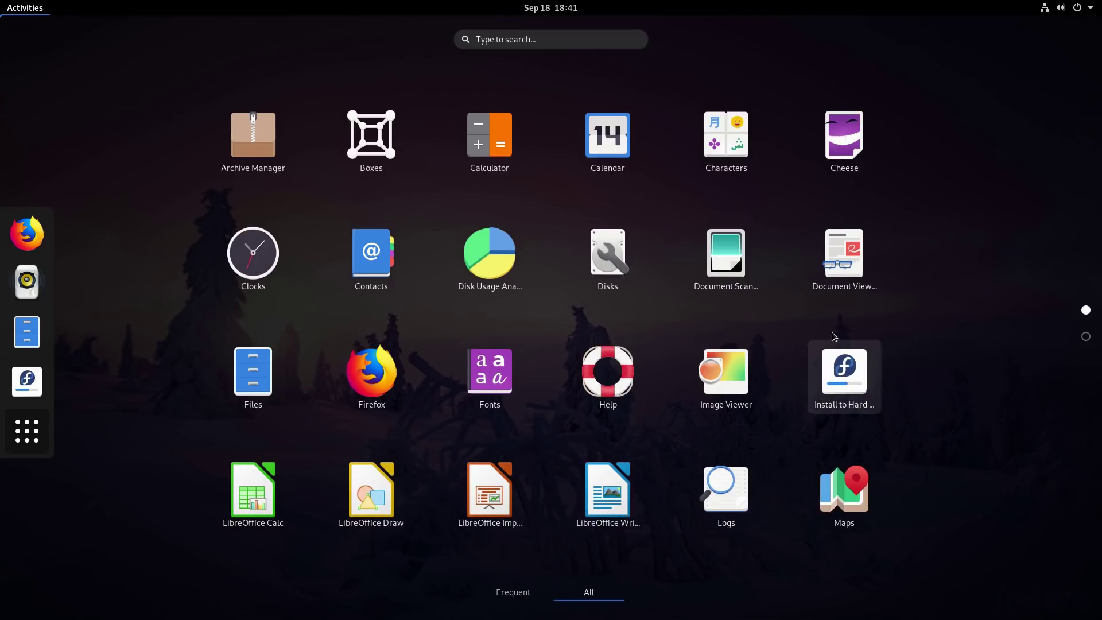
click(836, 367)
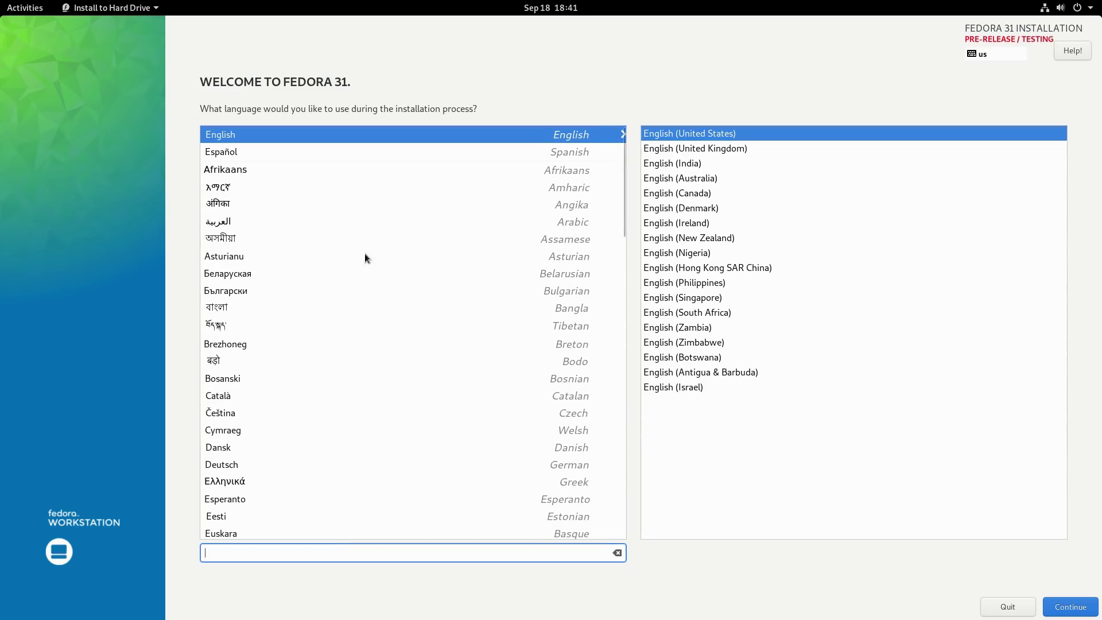
click(1072, 607)
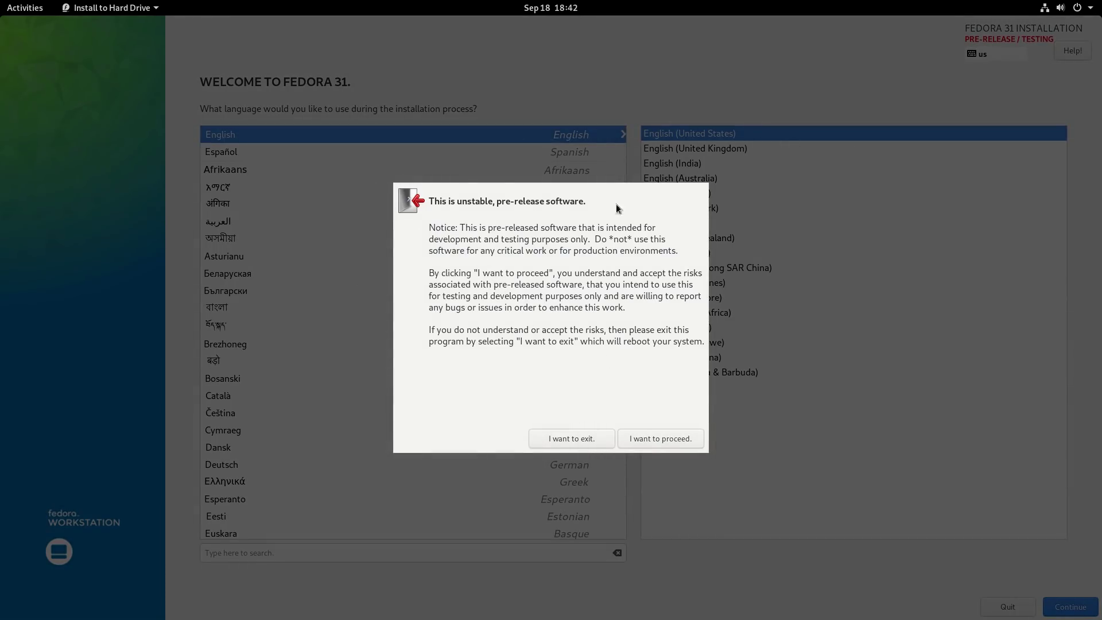
Accept the pre-release warning and go to Installation Destination from the summary
click(679, 439)
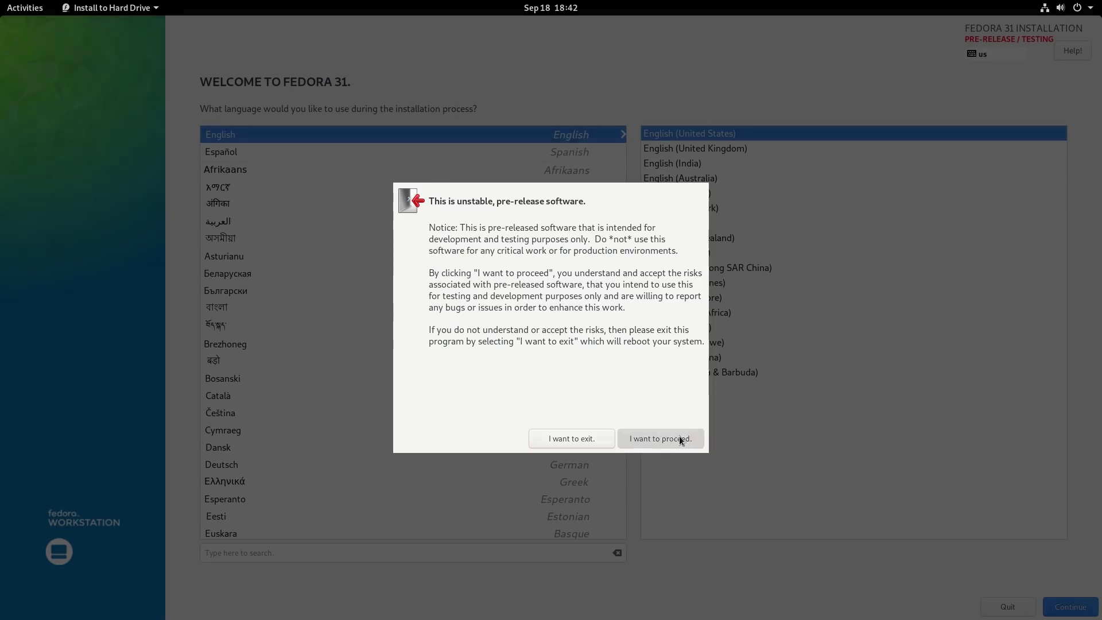
key(Return)
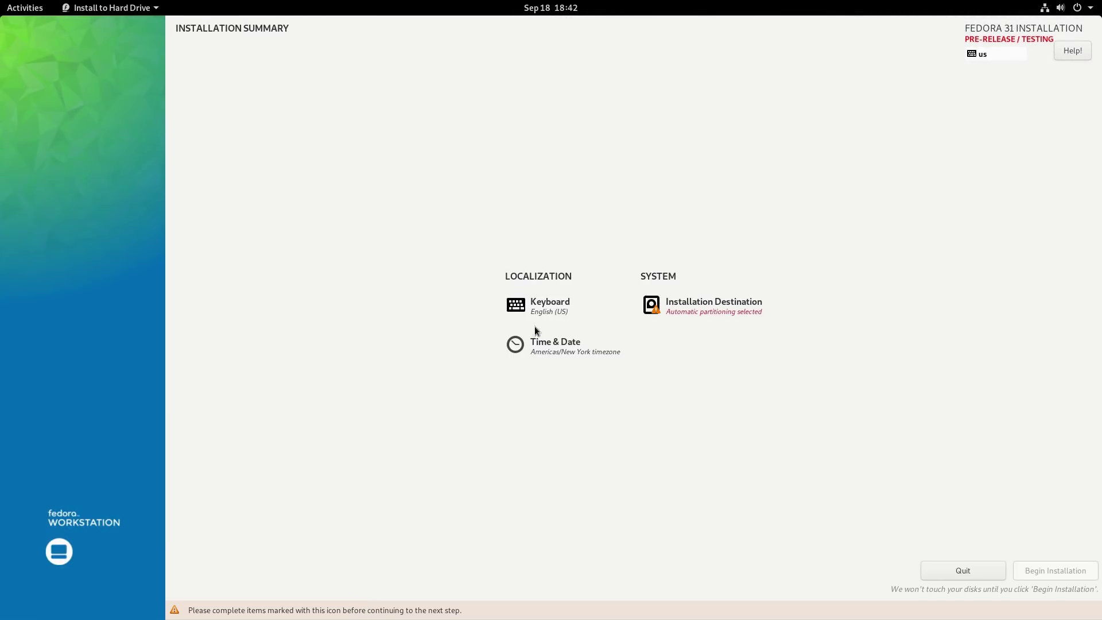
click(741, 311)
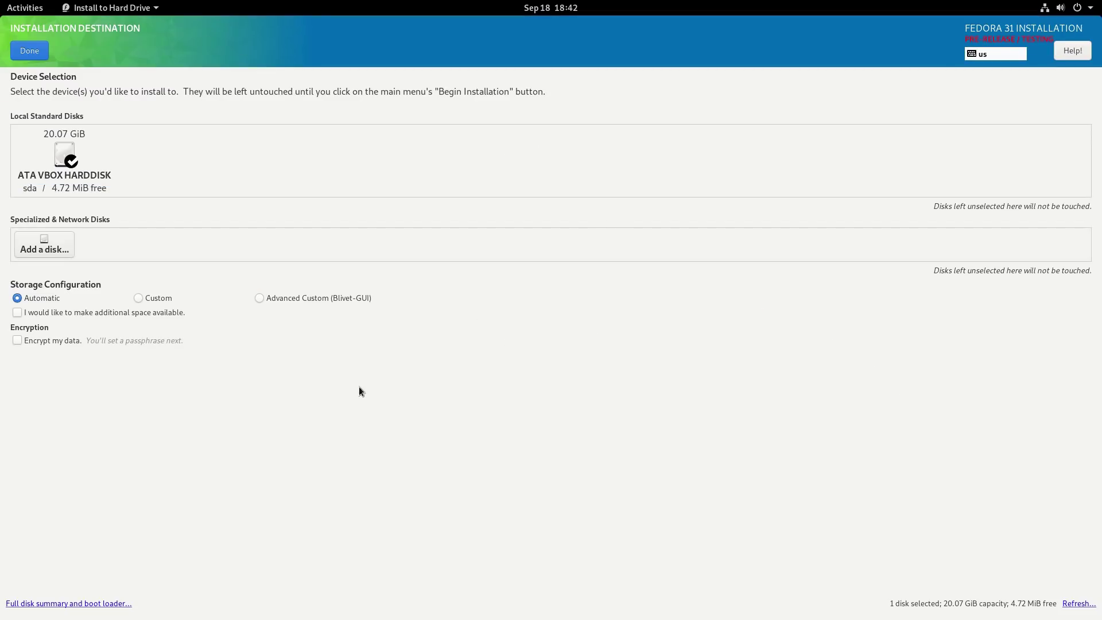
Select the 20.1 GiB disk and reclaim its space by deleting all existing partitions
click(72, 160)
click(84, 156)
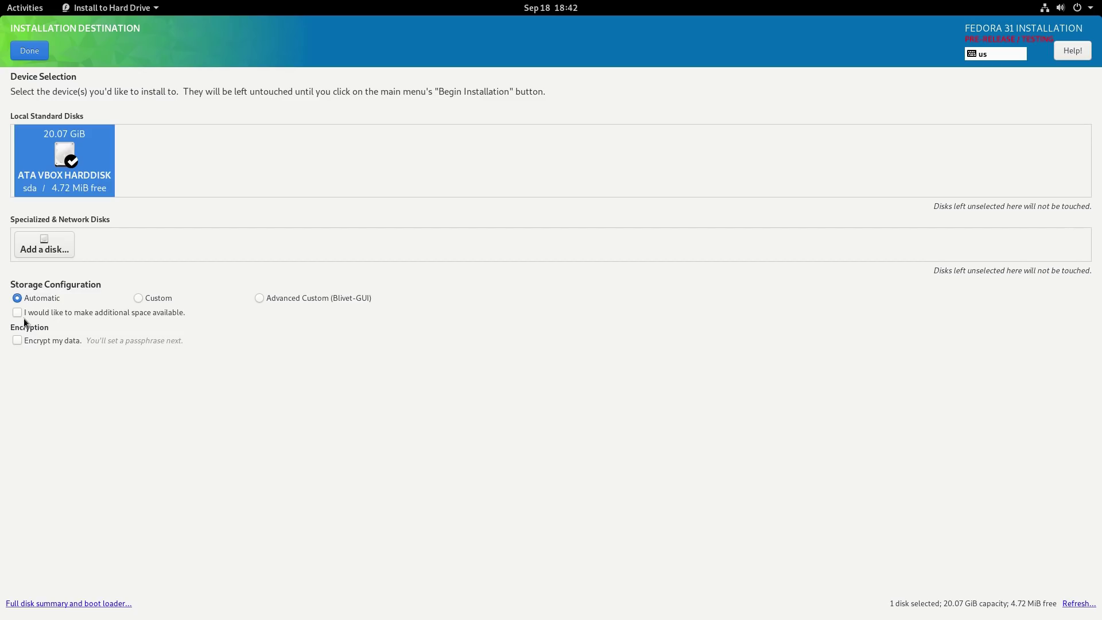
click(38, 52)
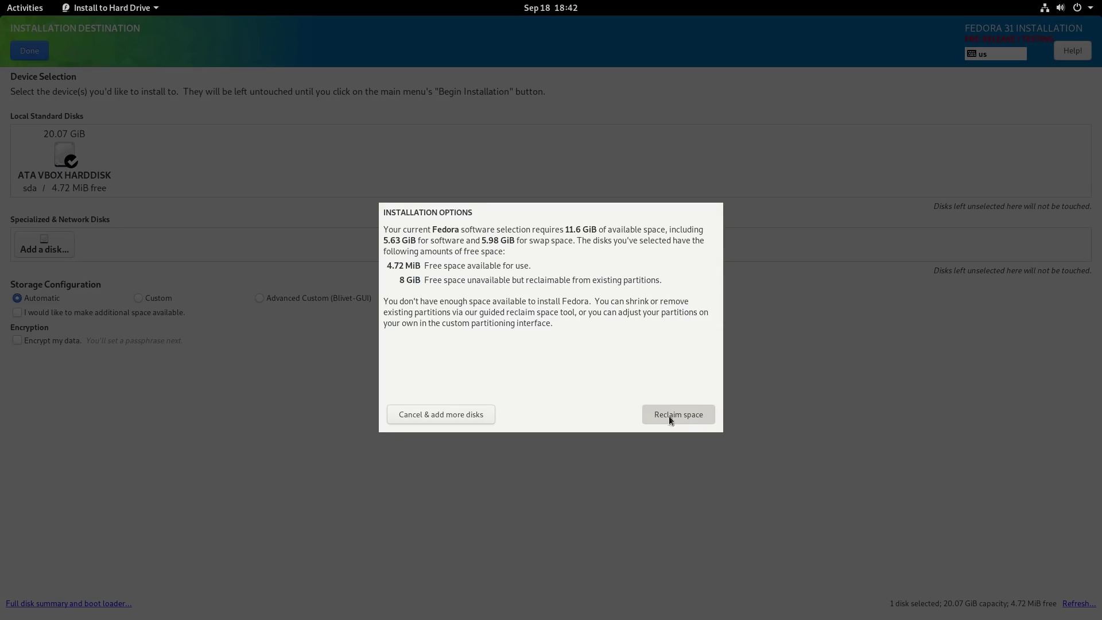
click(649, 412)
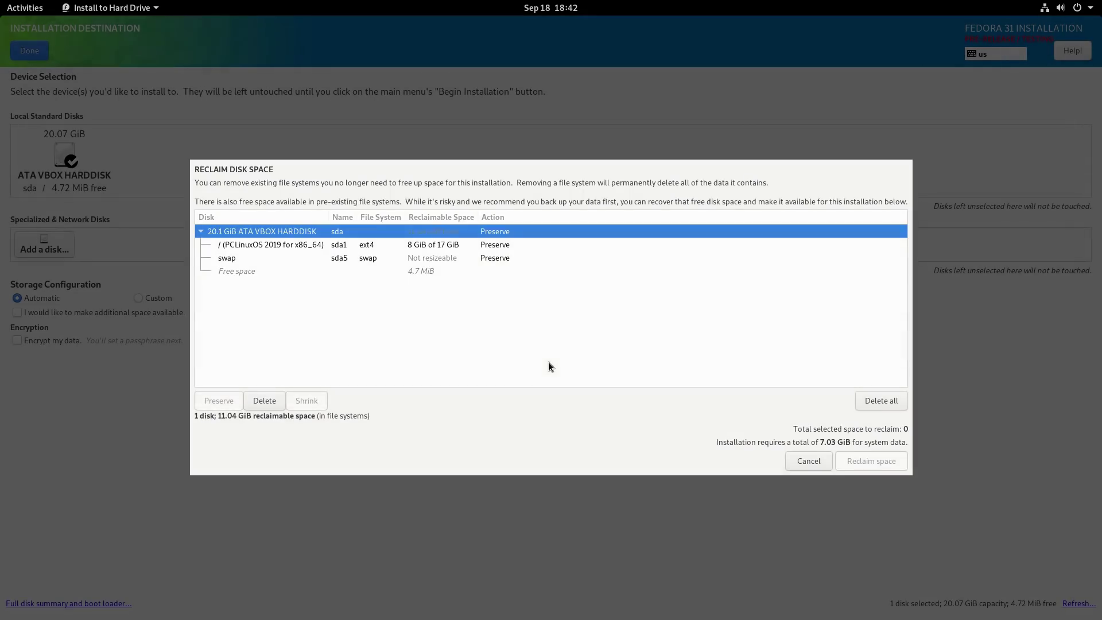
click(889, 399)
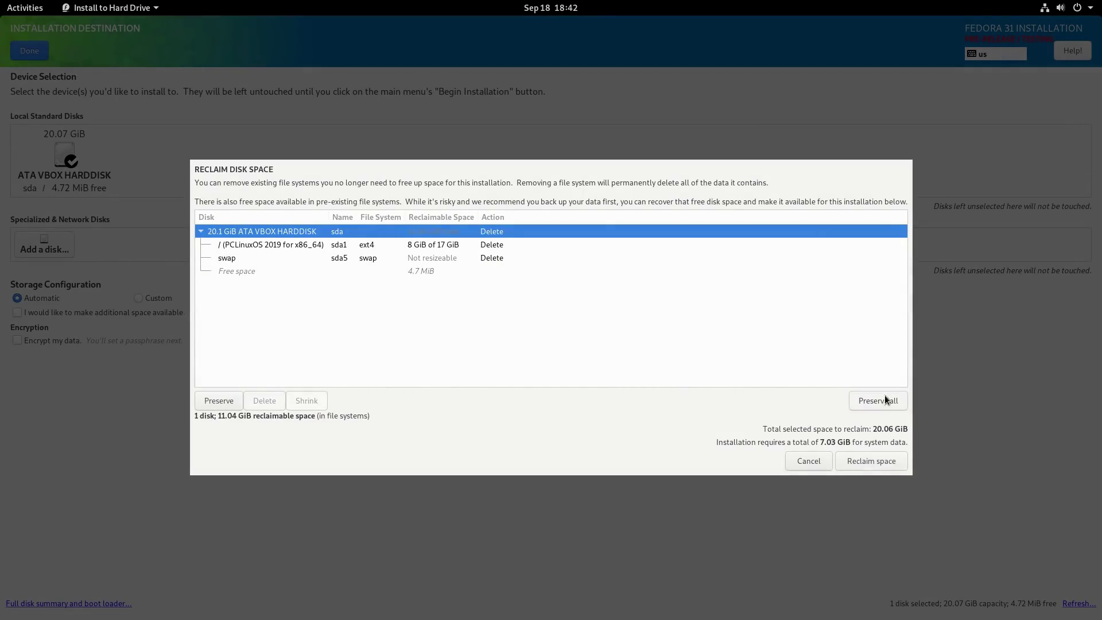
click(881, 462)
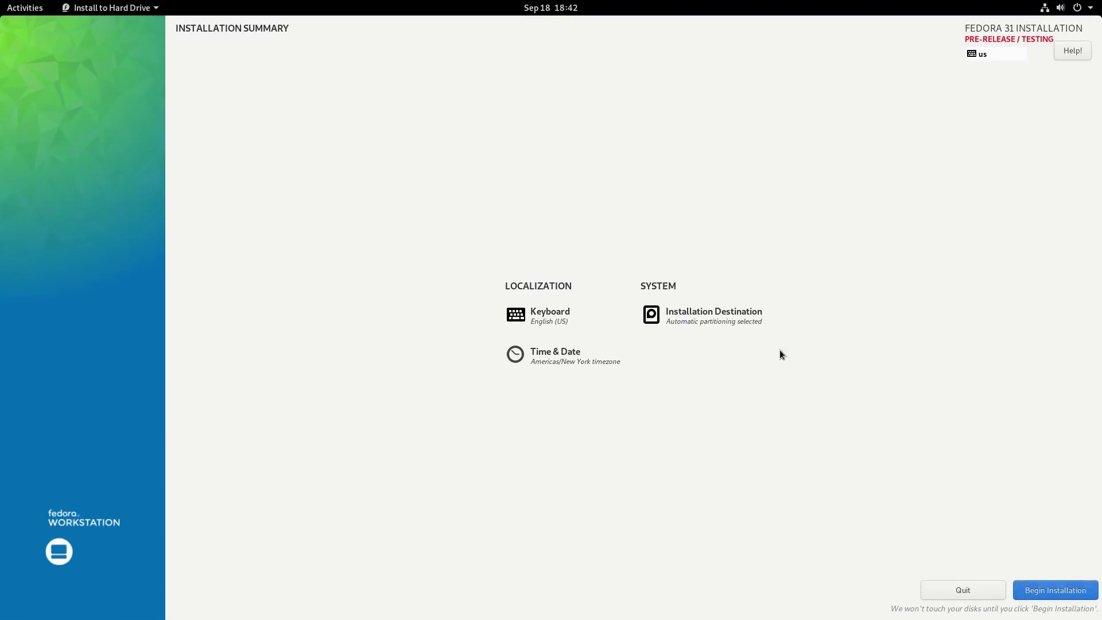
Start the Fedora installation and finish it once progress reads Complete
click(1048, 589)
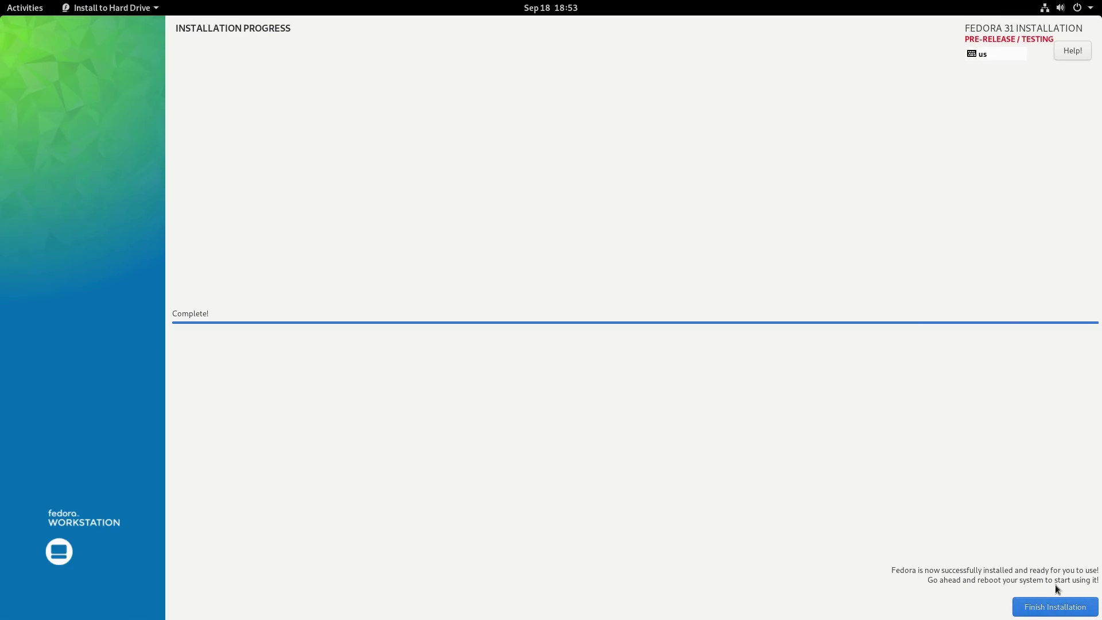
click(1050, 606)
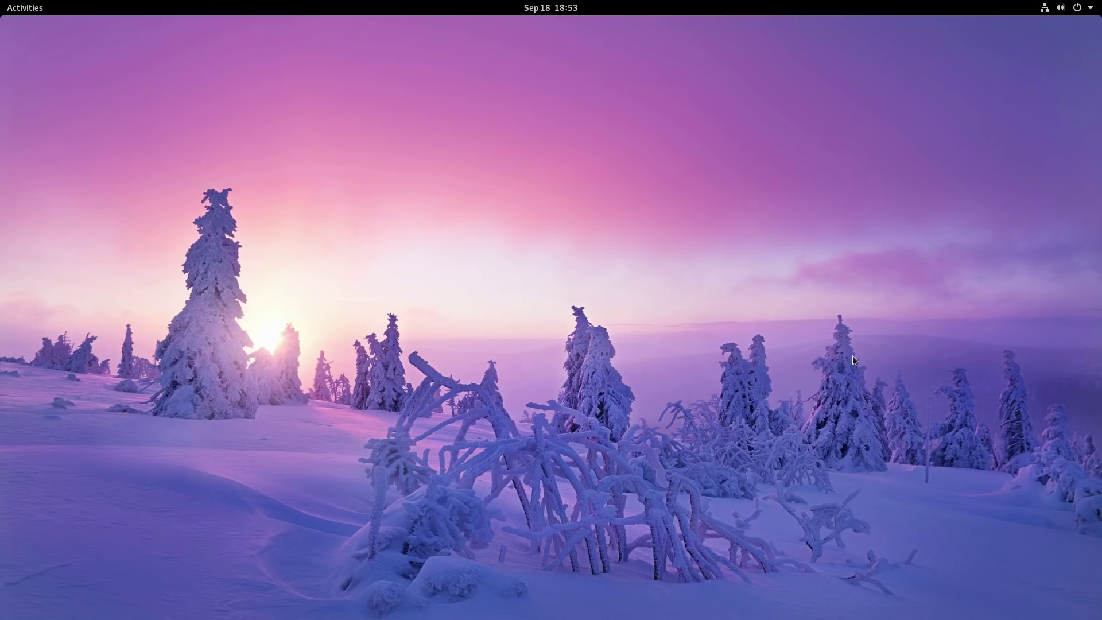
Power off the live session from the top-right system menu
click(1086, 8)
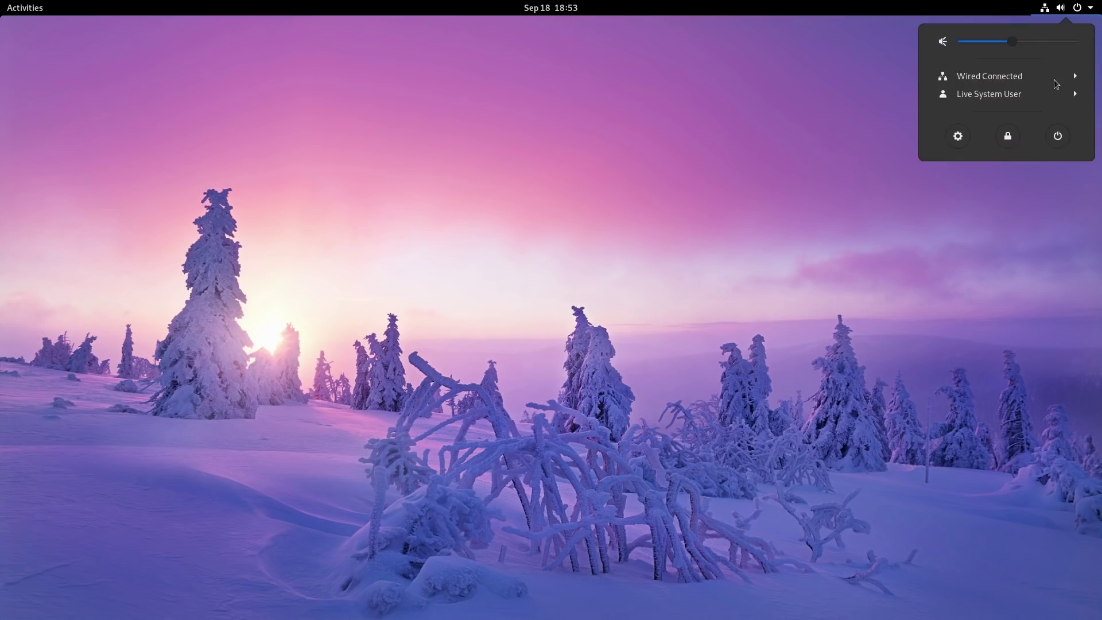
click(1056, 142)
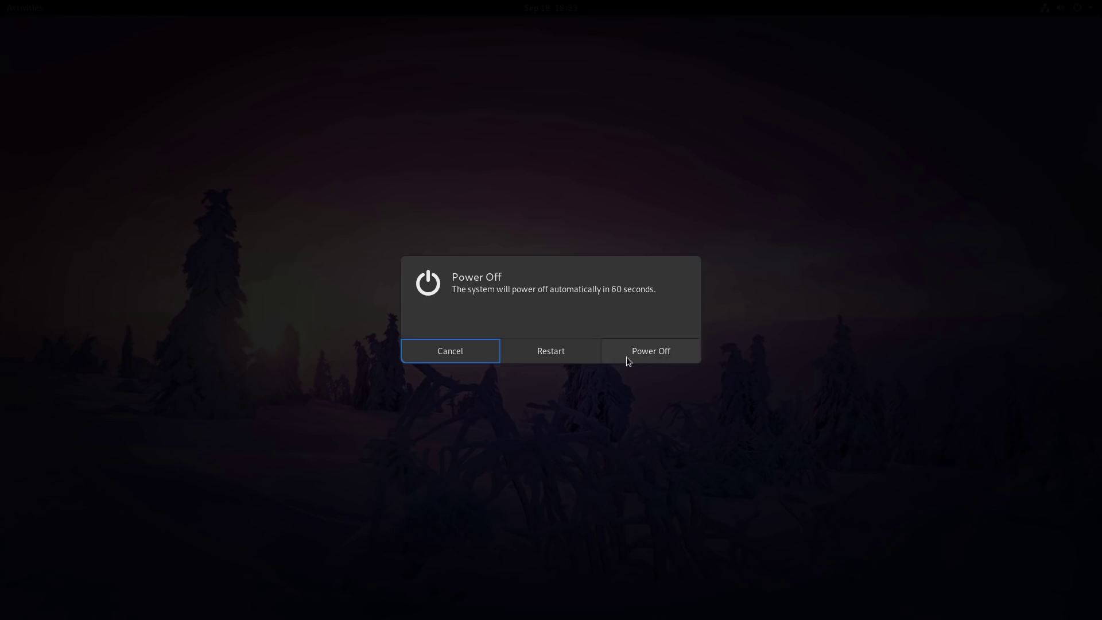
click(630, 355)
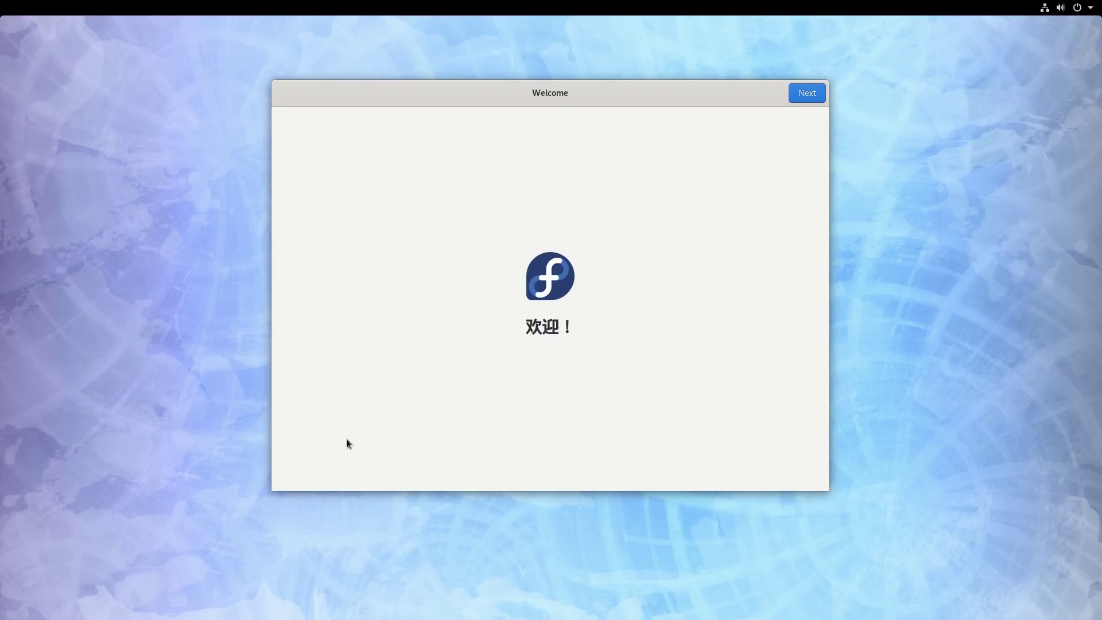
Get past the Welcome page, turn Location Services off, and skip Online Accounts
click(817, 89)
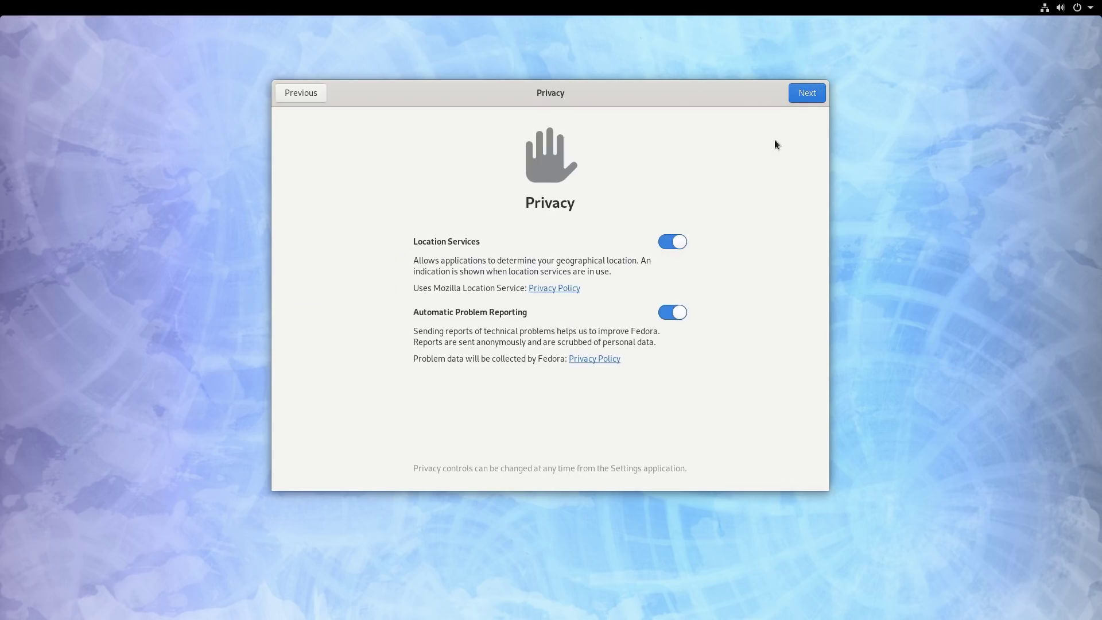
click(674, 243)
click(813, 94)
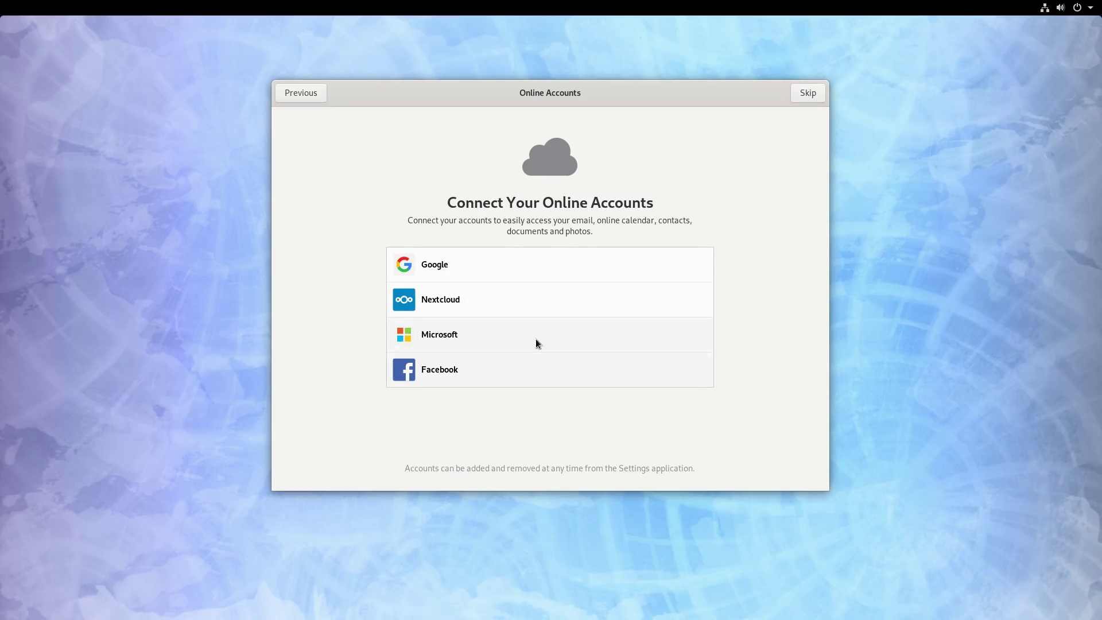
click(803, 93)
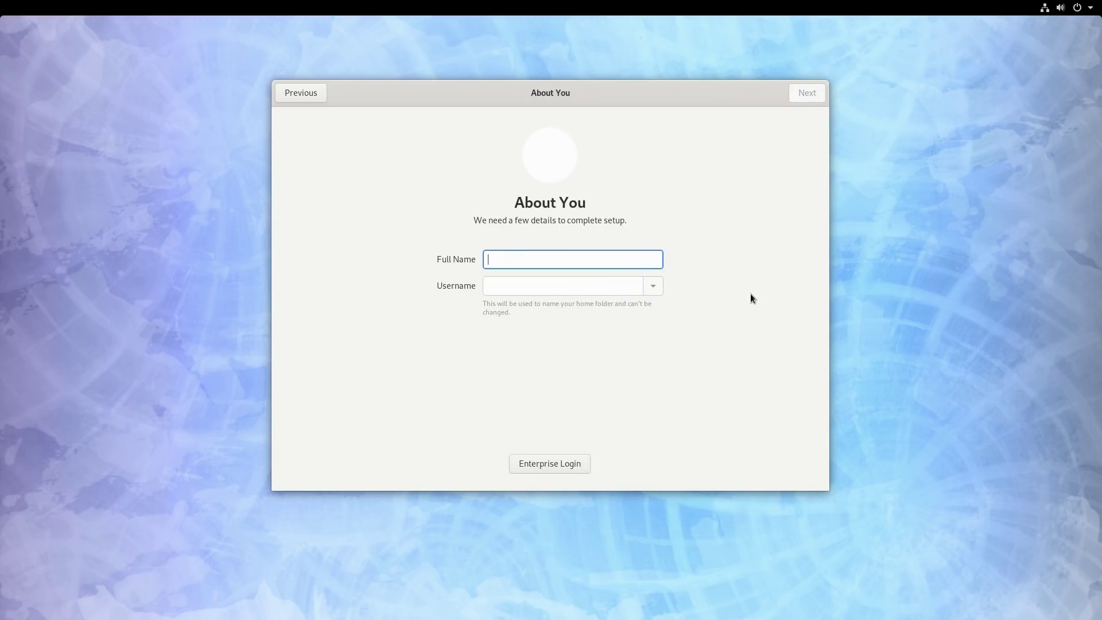
Enter the user's full name, set and confirm the account password, then start using Fedora
text(stl)
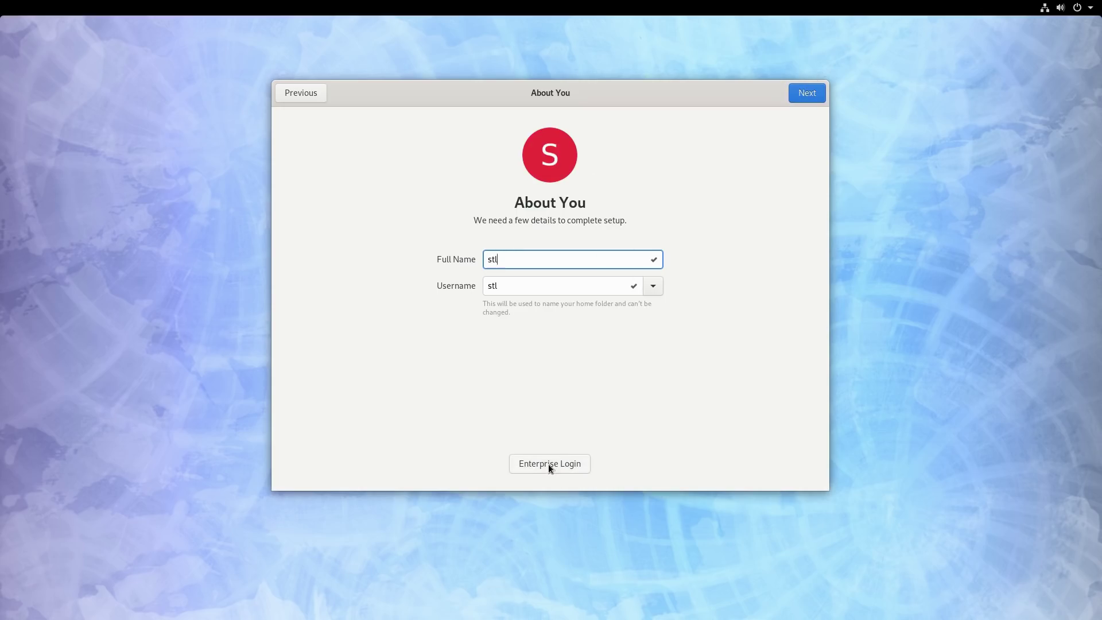
click(804, 96)
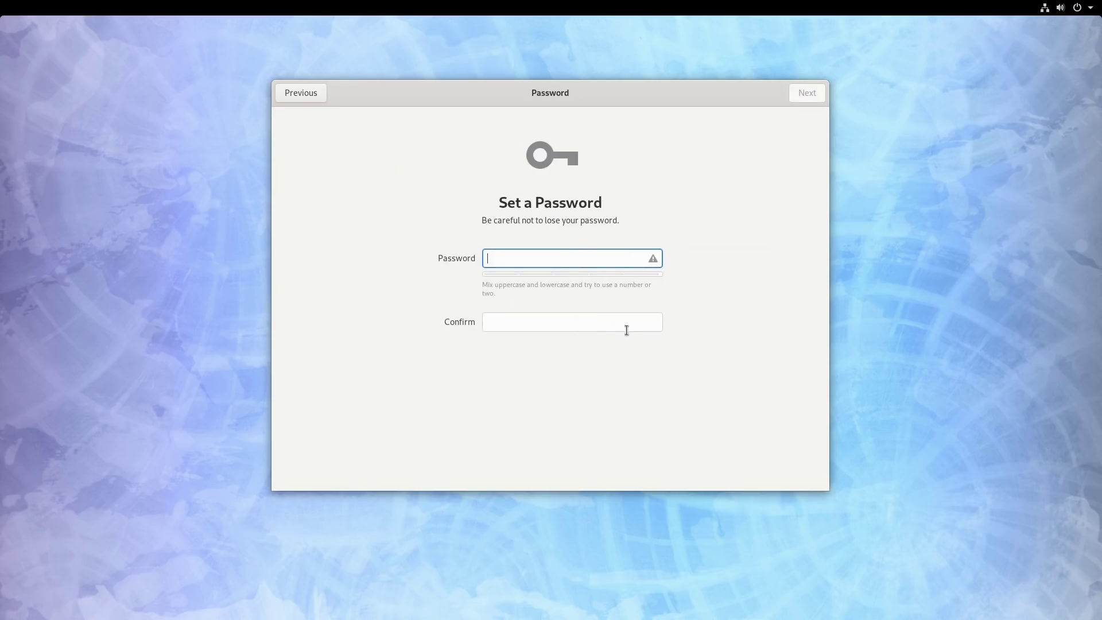
text(••)
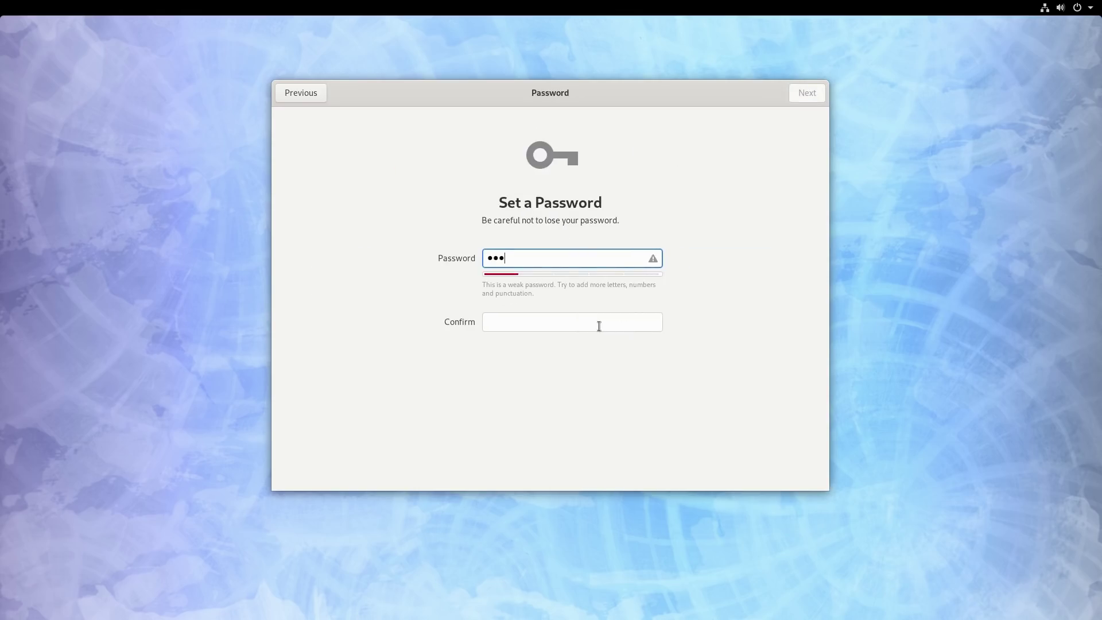
click(599, 325)
text(•)
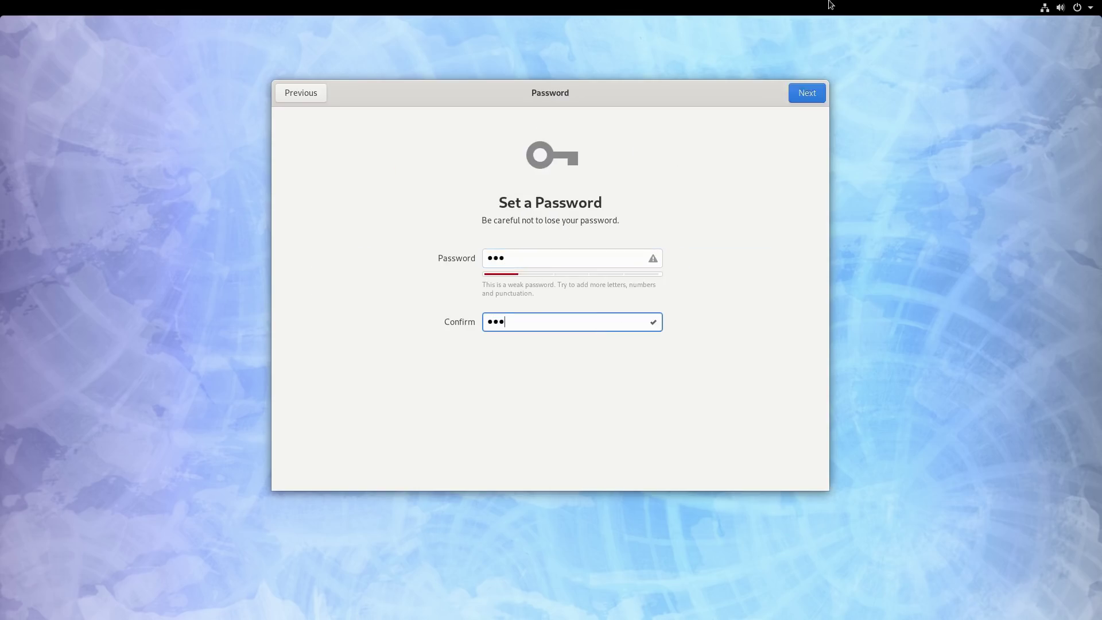
click(801, 100)
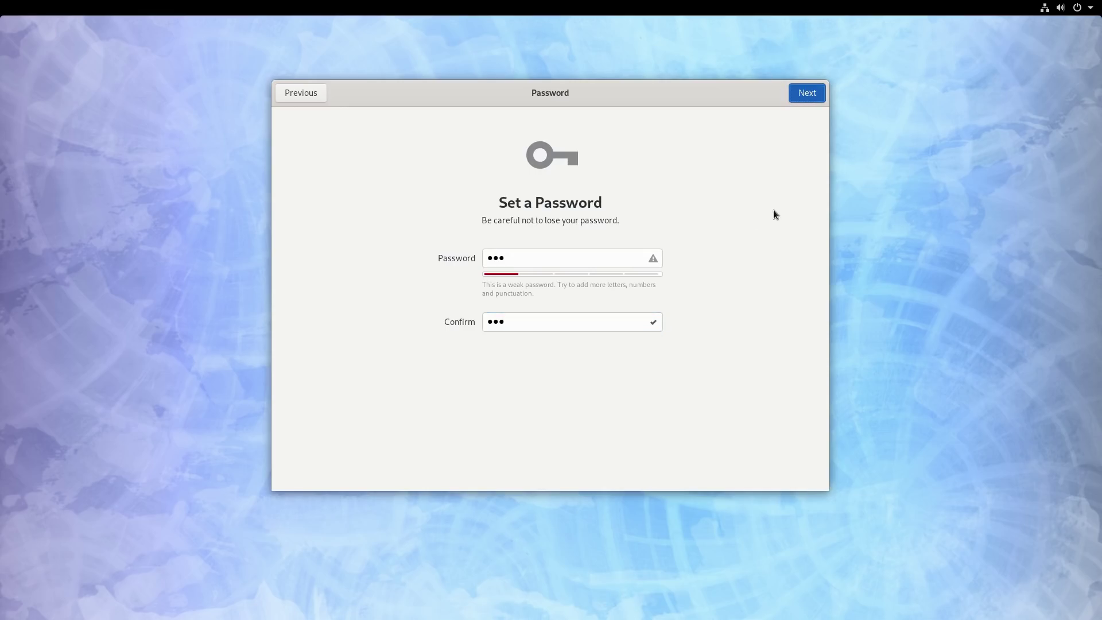
click(578, 390)
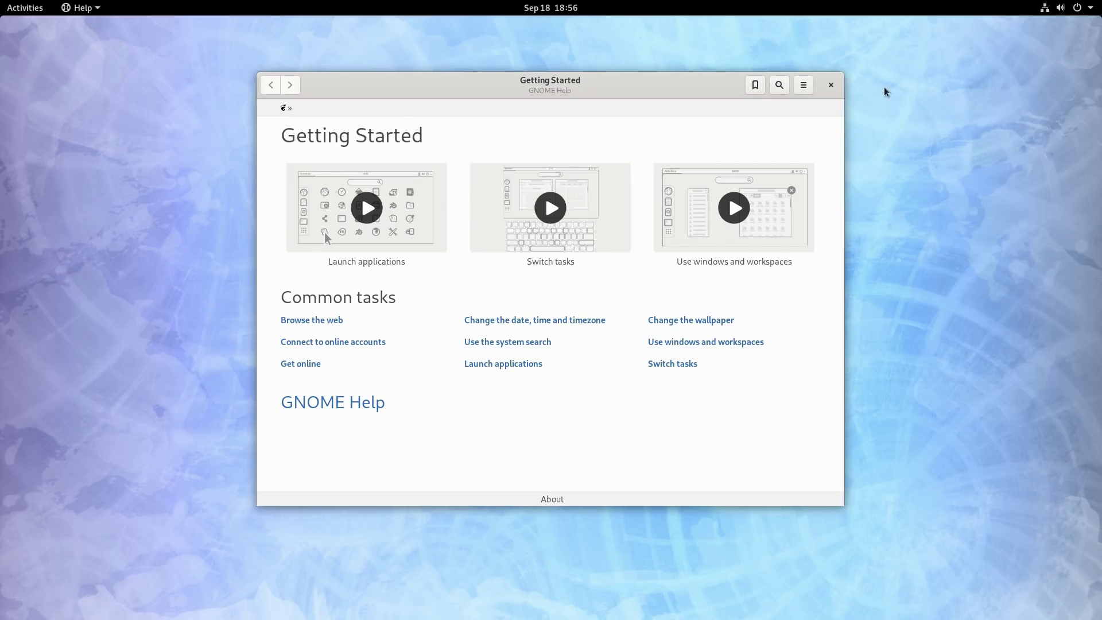
Close the GNOME Help Getting Started window to reveal the empty desktop
click(830, 85)
Open Settings from the system menu and view Details, confirming Fedora 31 with GNOME 3.33.92
click(1080, 12)
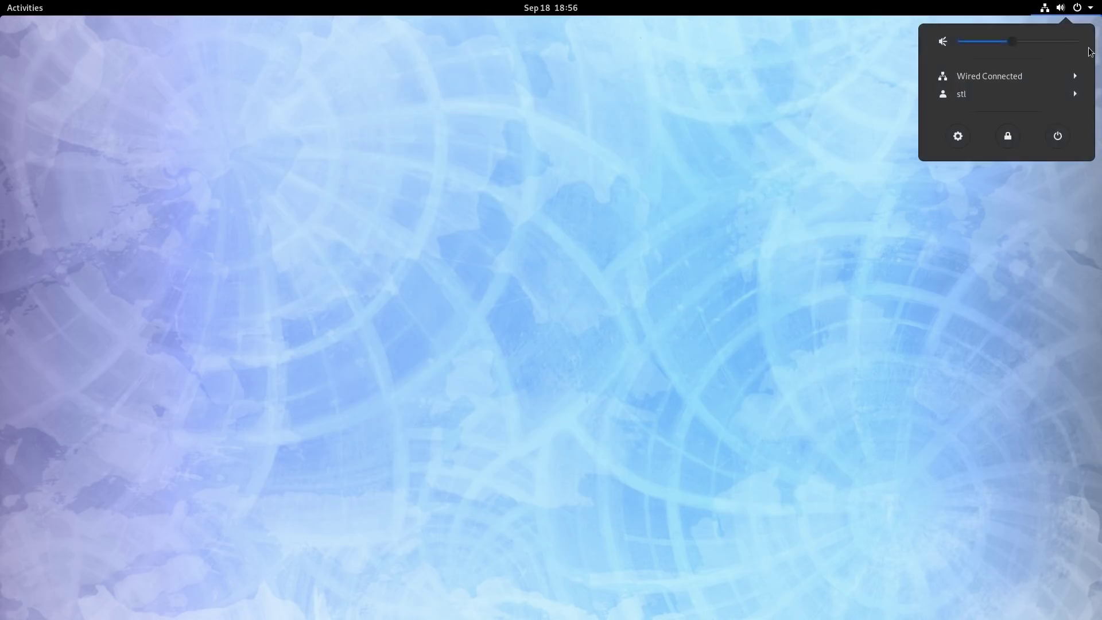
click(962, 145)
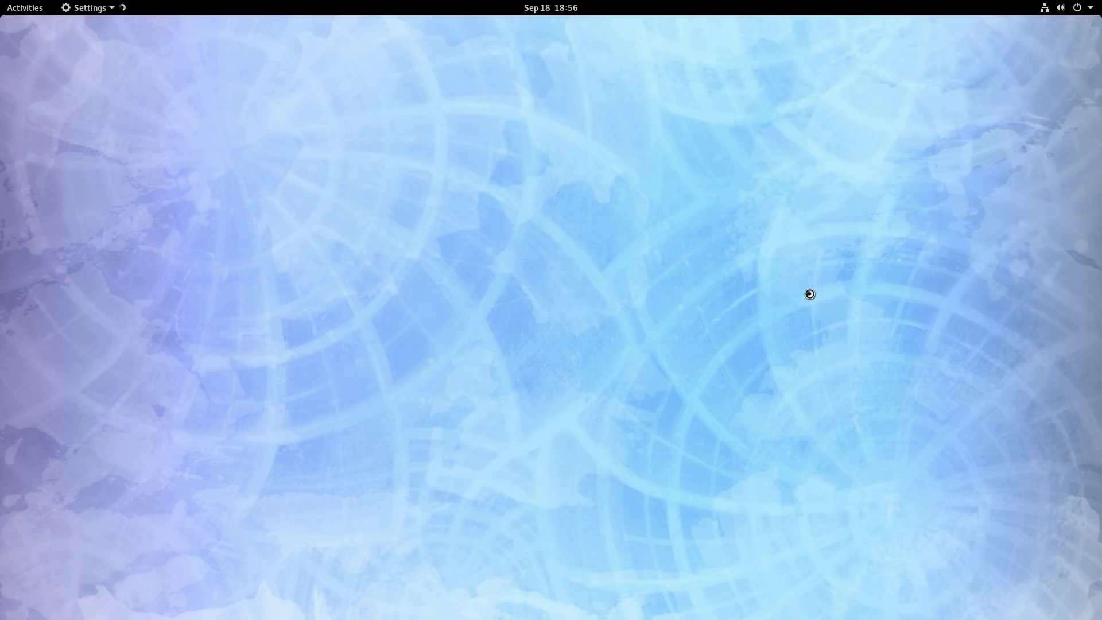
scroll(315, 386, down, 2)
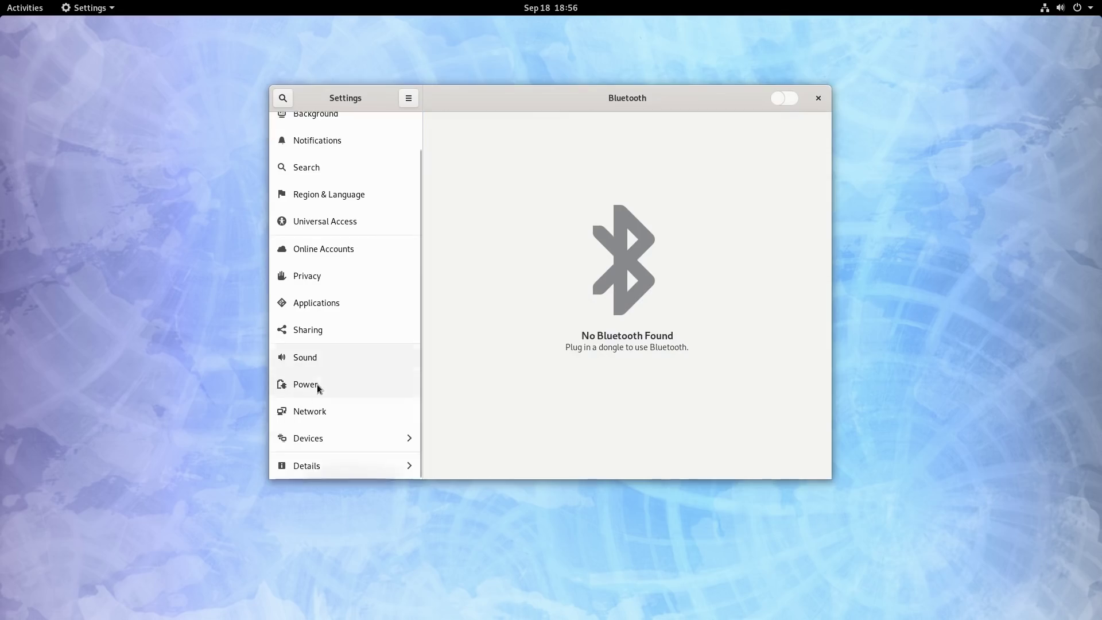
click(308, 467)
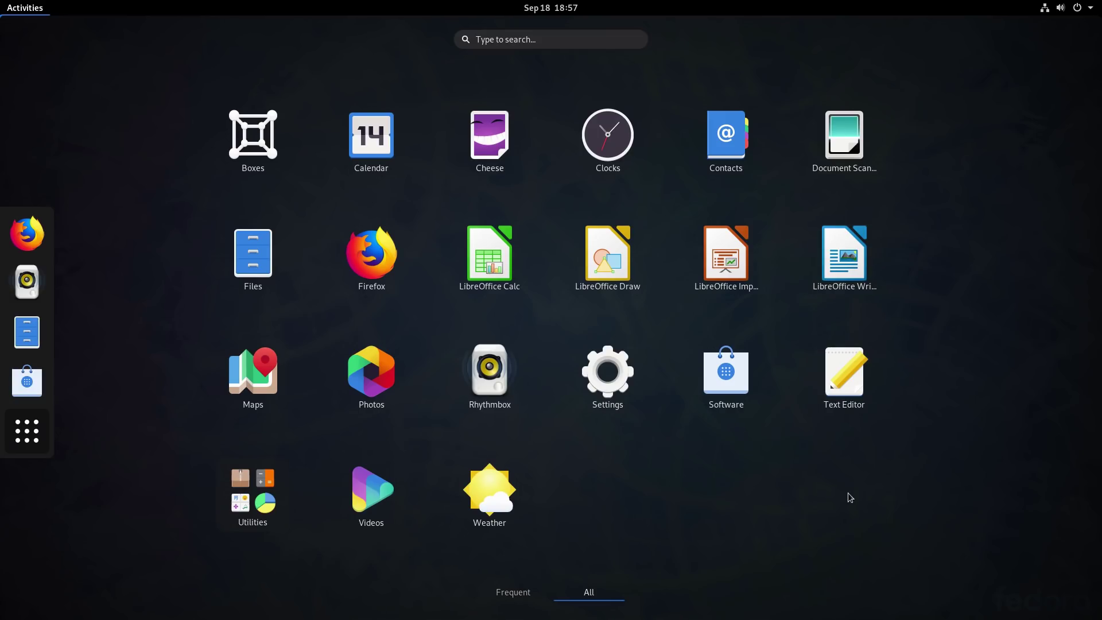
Peek into the Utilities folder in the app grid, then launch the Software app
click(256, 497)
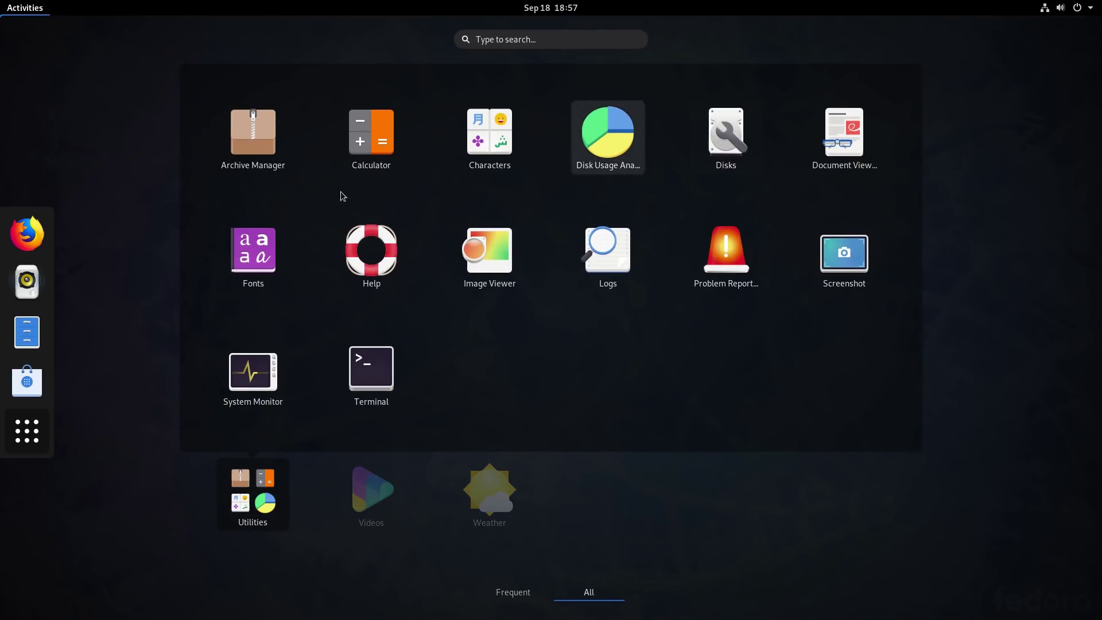
click(809, 524)
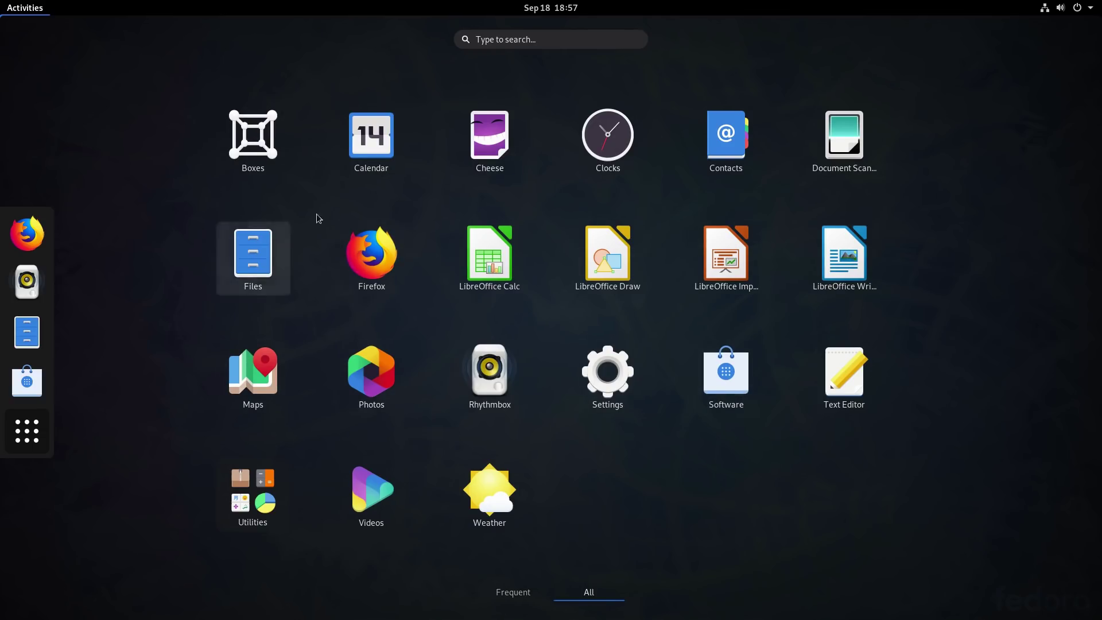
click(728, 390)
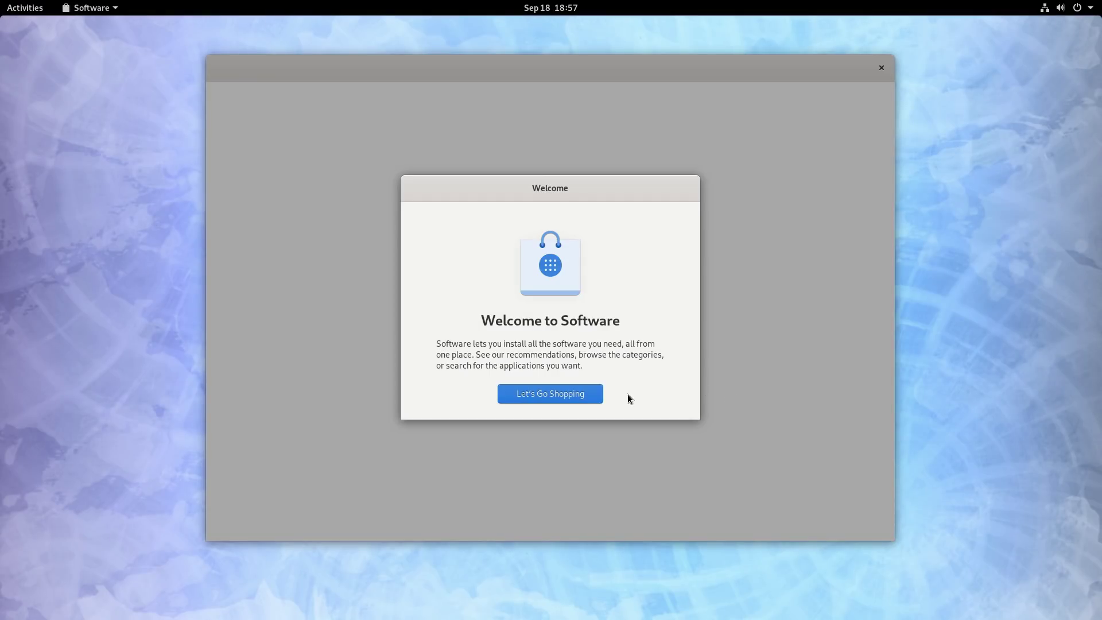
Dismiss the Software welcome, enable third-party repositories, and glance at the Installed apps list
click(576, 401)
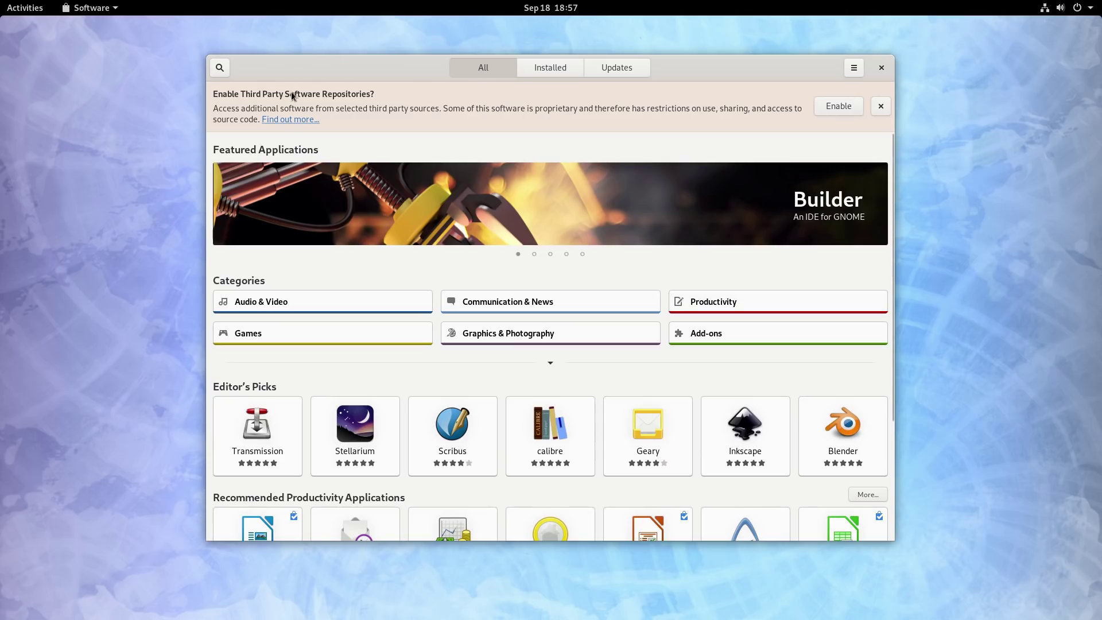
click(835, 105)
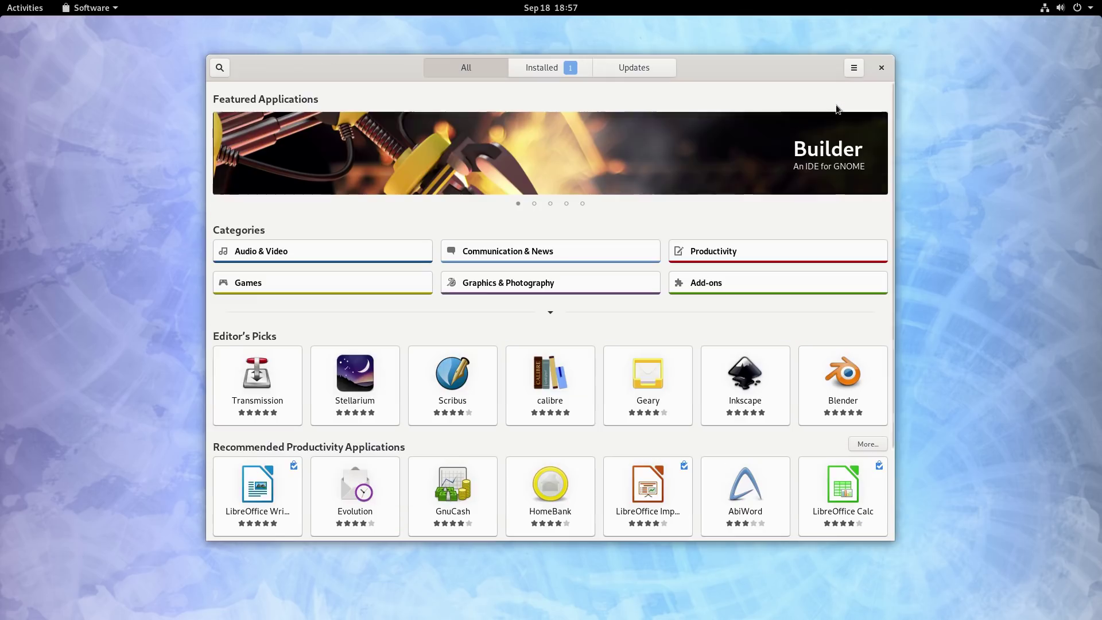
click(549, 67)
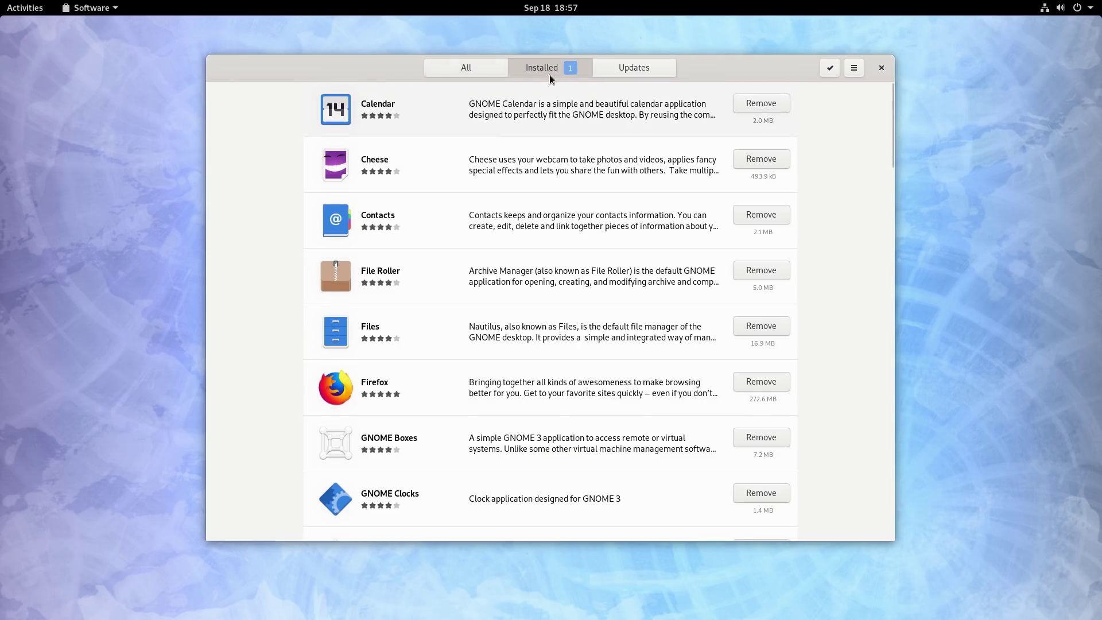
click(482, 68)
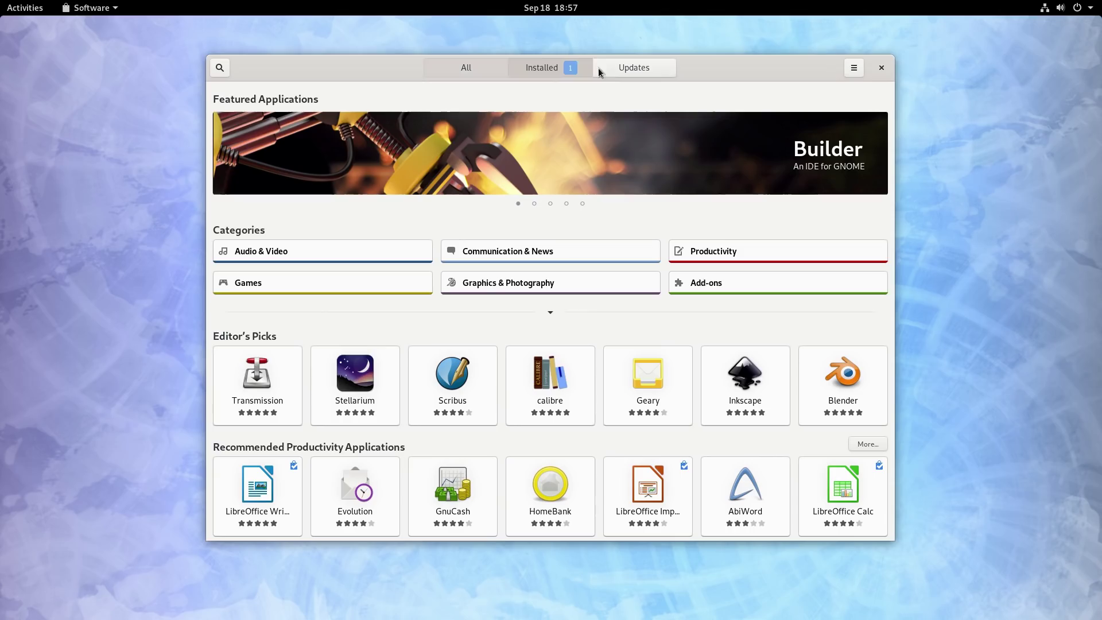
click(853, 68)
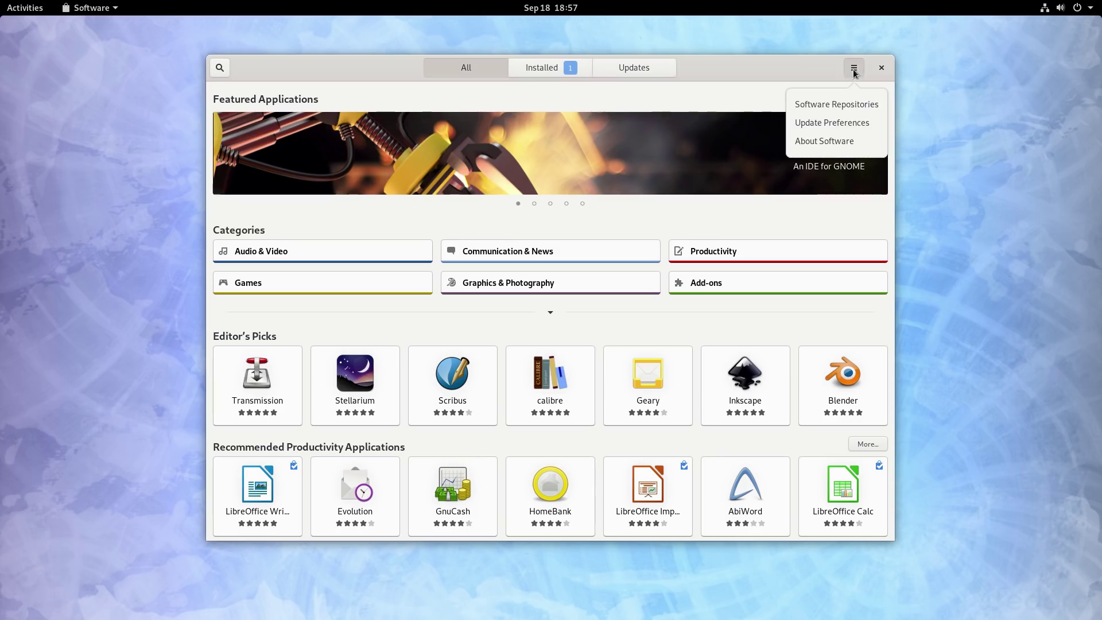
Enable the RPM Fusion for Fedora 31 - Nonfree - Steam repository, authenticating with the account password
click(849, 104)
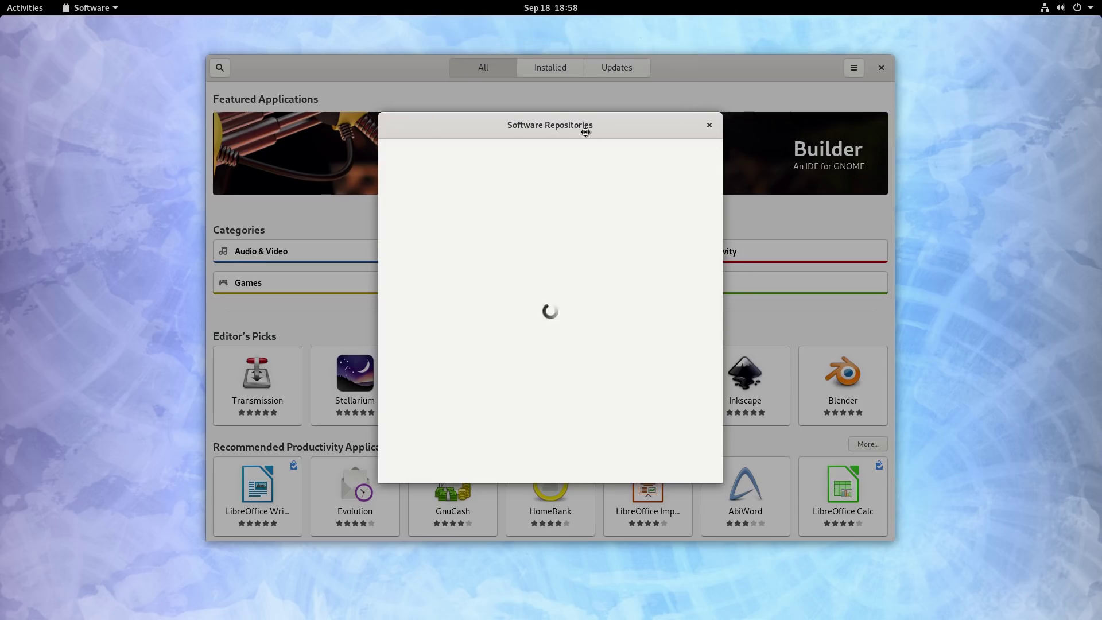
mouse_move(585, 132)
mouse_down()
mouse_move(622, 167)
mouse_move(571, 137)
mouse_up()
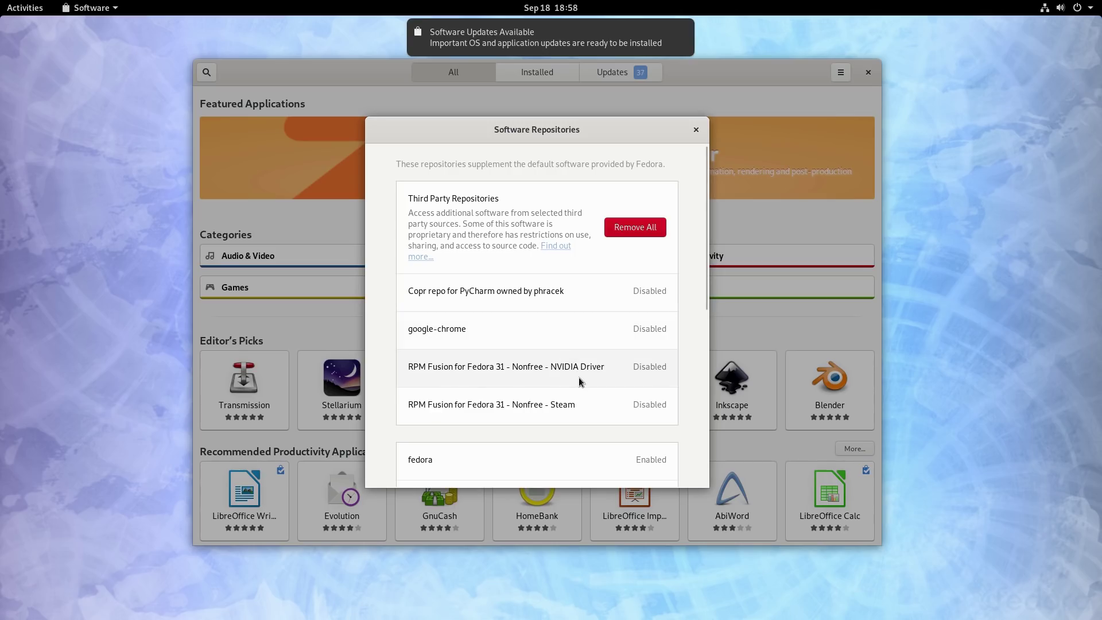
click(570, 407)
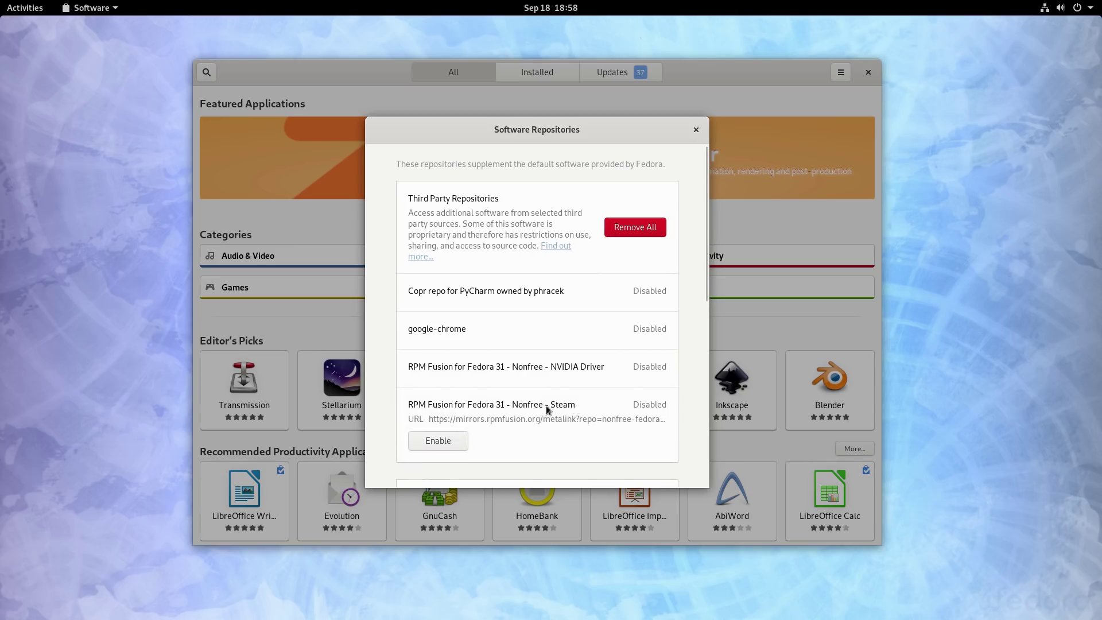
click(444, 443)
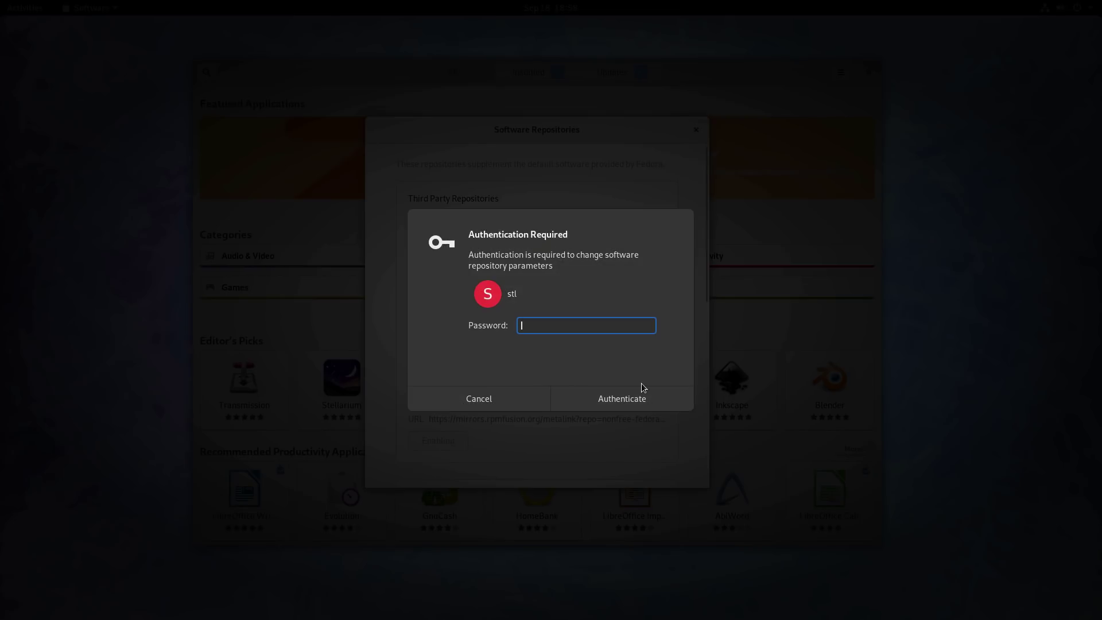
text(•••)
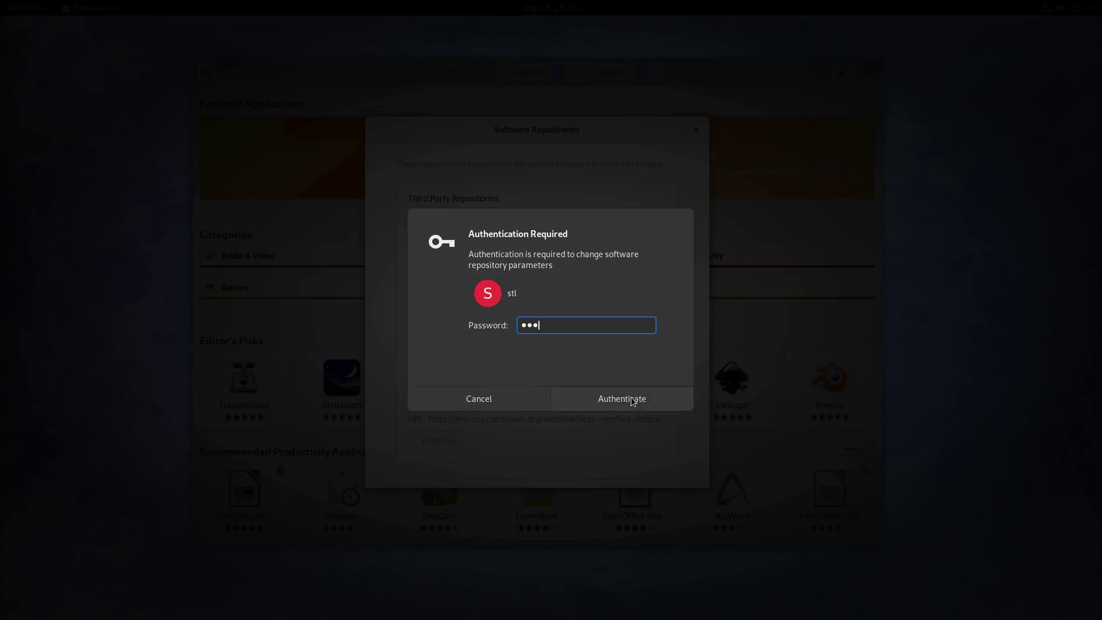
click(632, 399)
Look through the repository list, close Software Repositories, and show the Updates page
scroll(546, 423, down, 5)
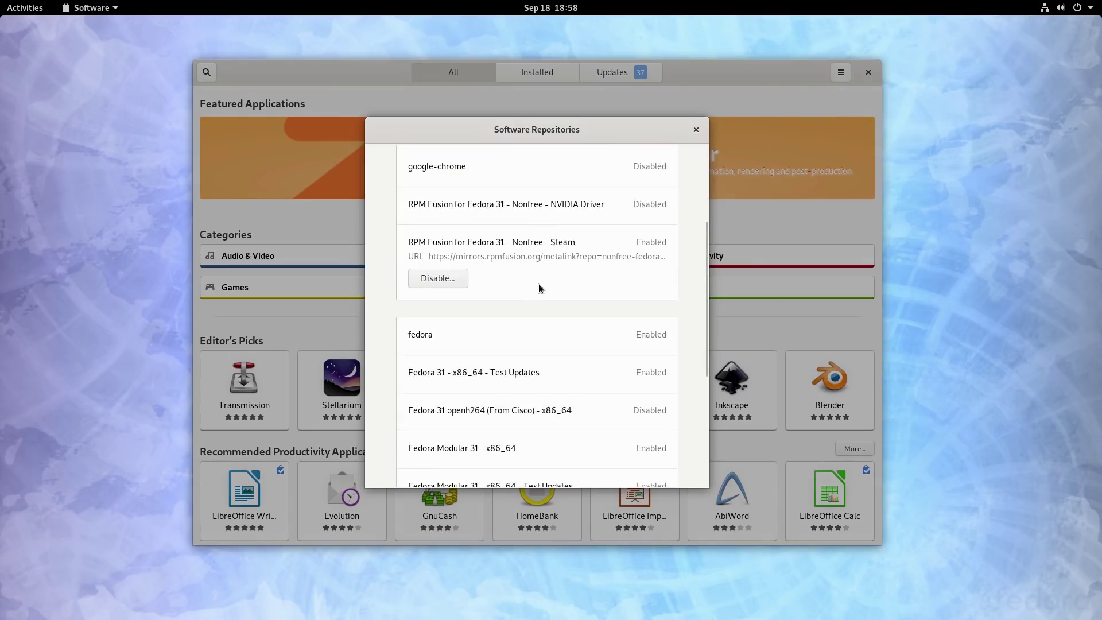
scroll(539, 288, down, 2)
scroll(605, 296, up, 4)
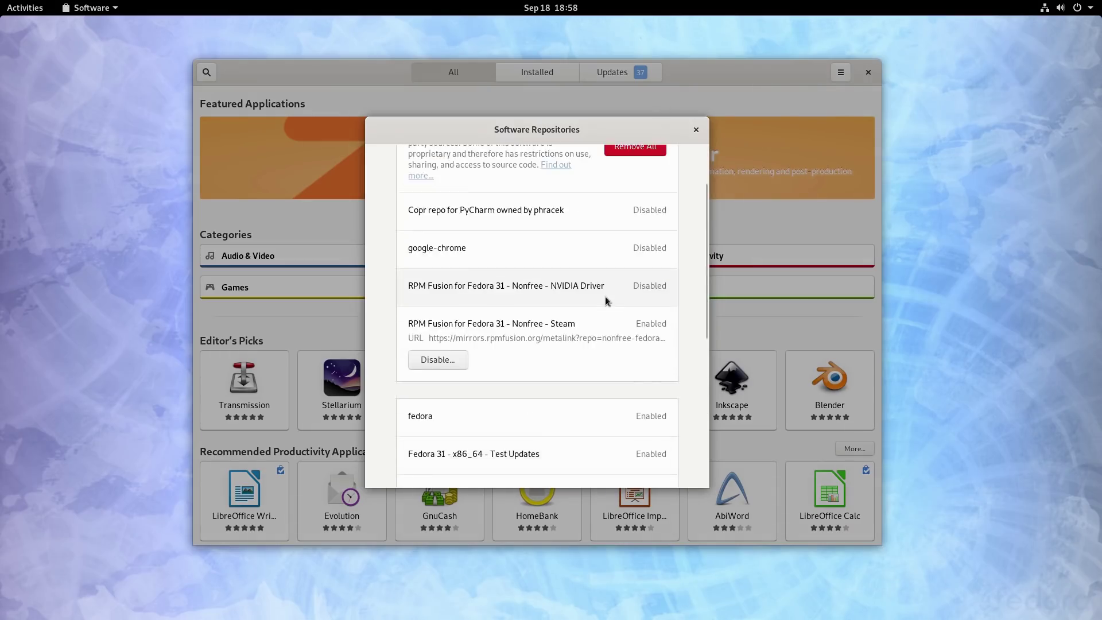
scroll(605, 296, up, 2)
scroll(608, 397, down, 4)
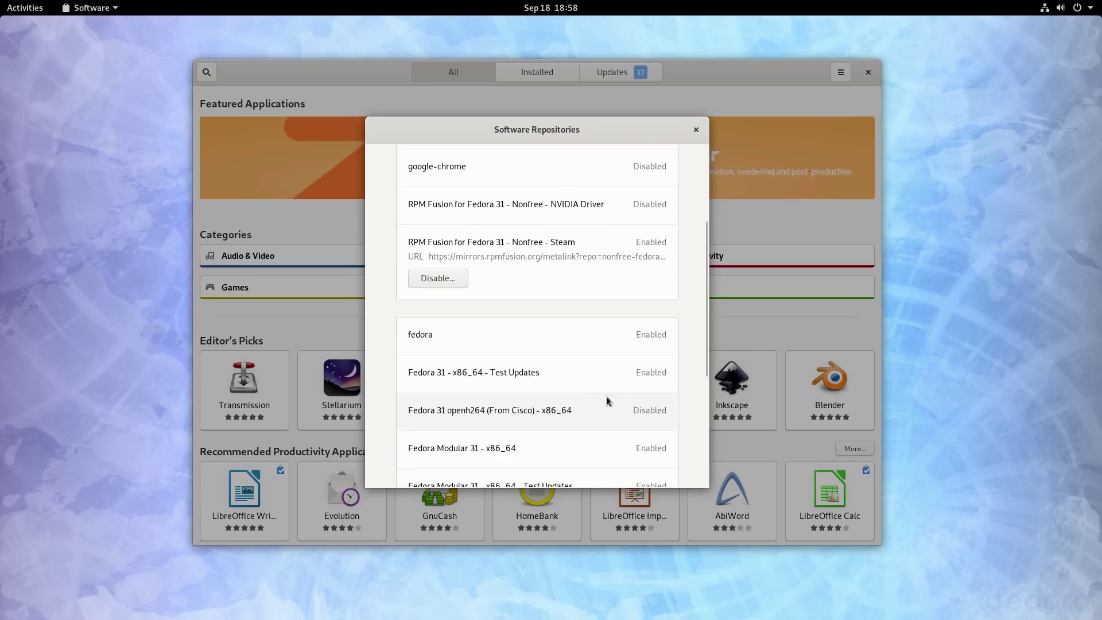
scroll(606, 396, down, 3)
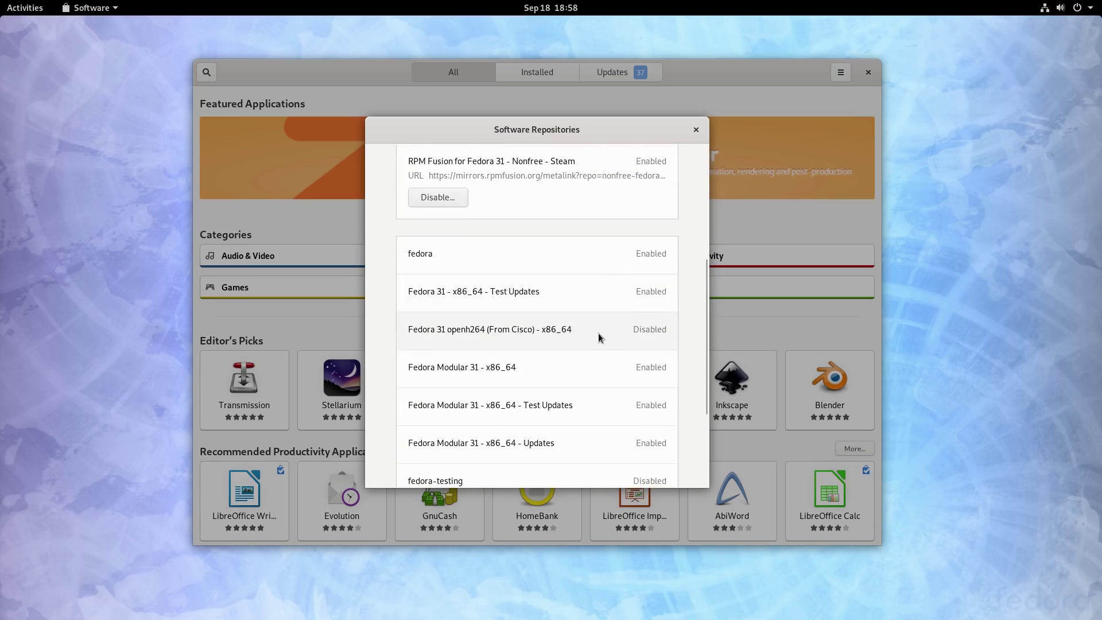
scroll(614, 347, down, 3)
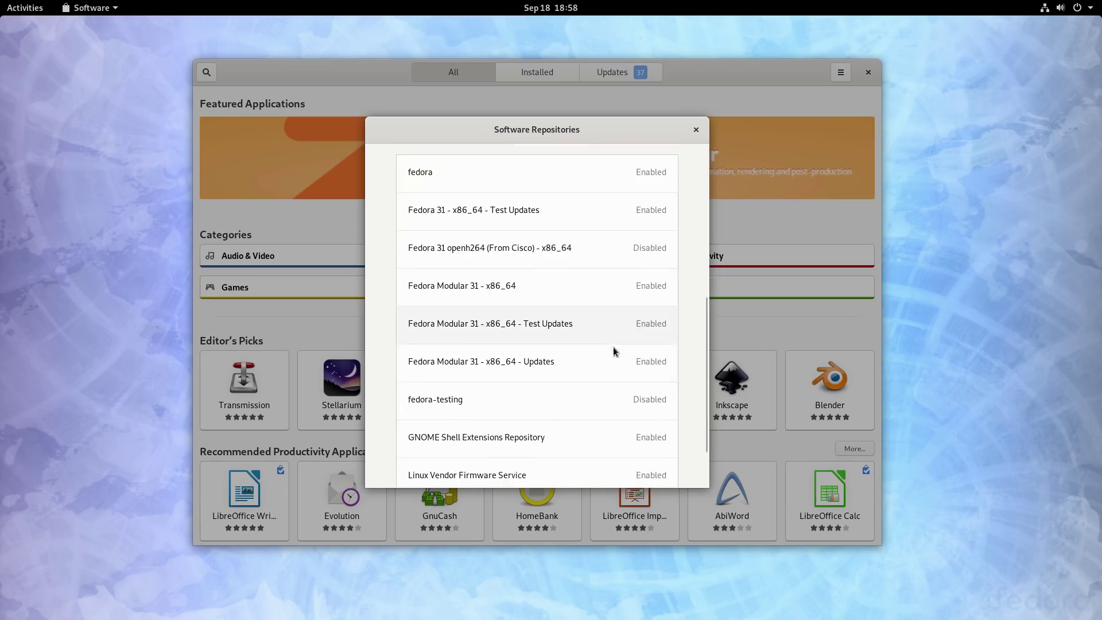
scroll(587, 406, down, 2)
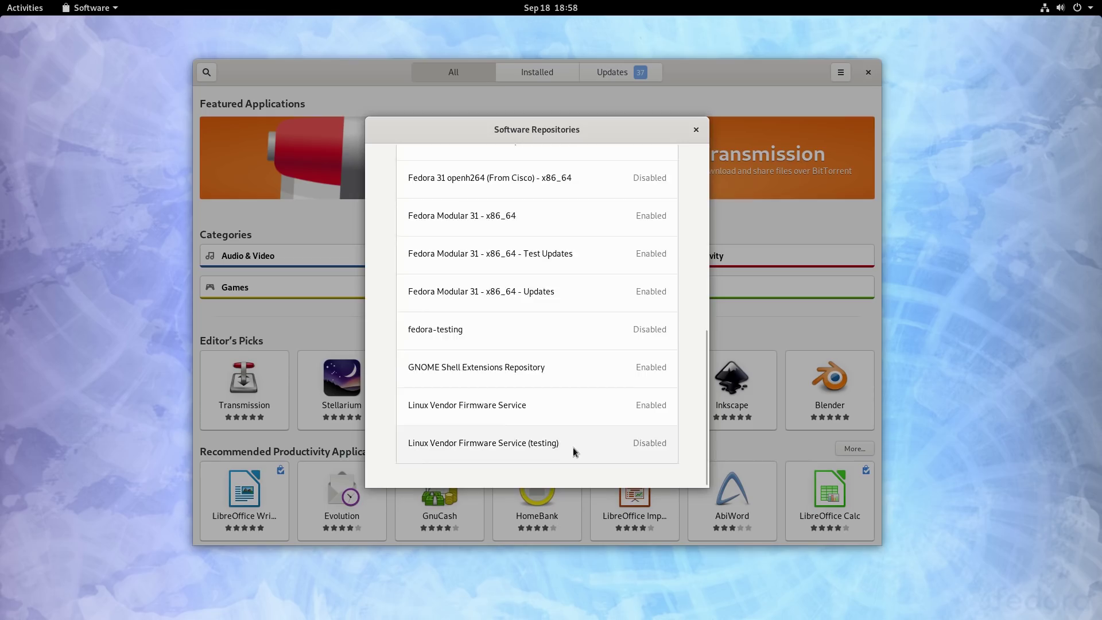
click(696, 130)
click(614, 72)
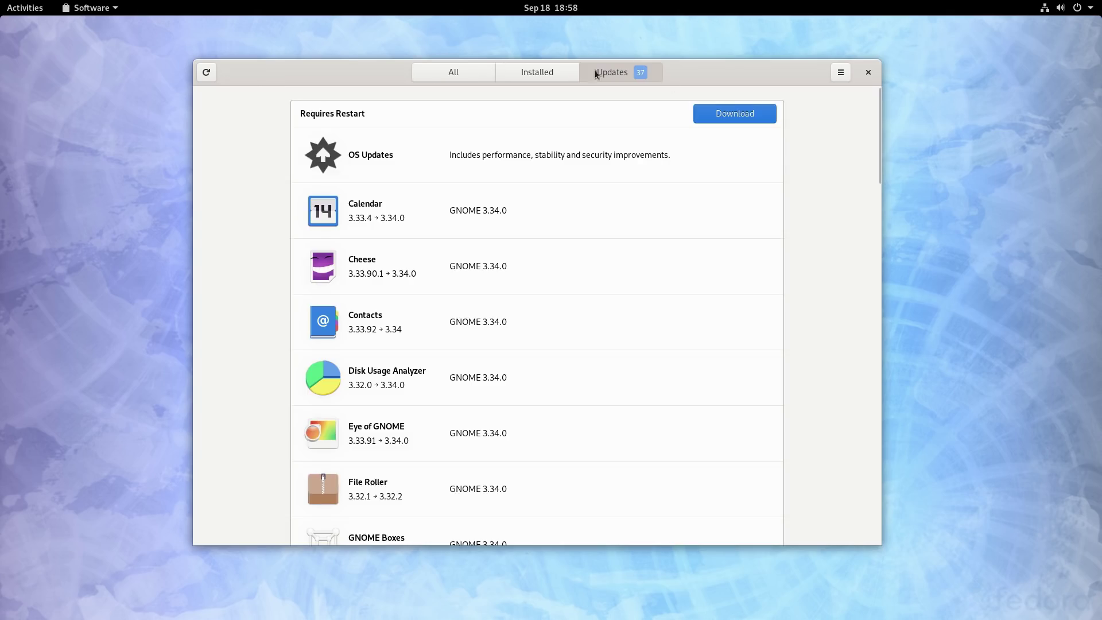
Review the package list contained in the OS Updates entry
click(584, 153)
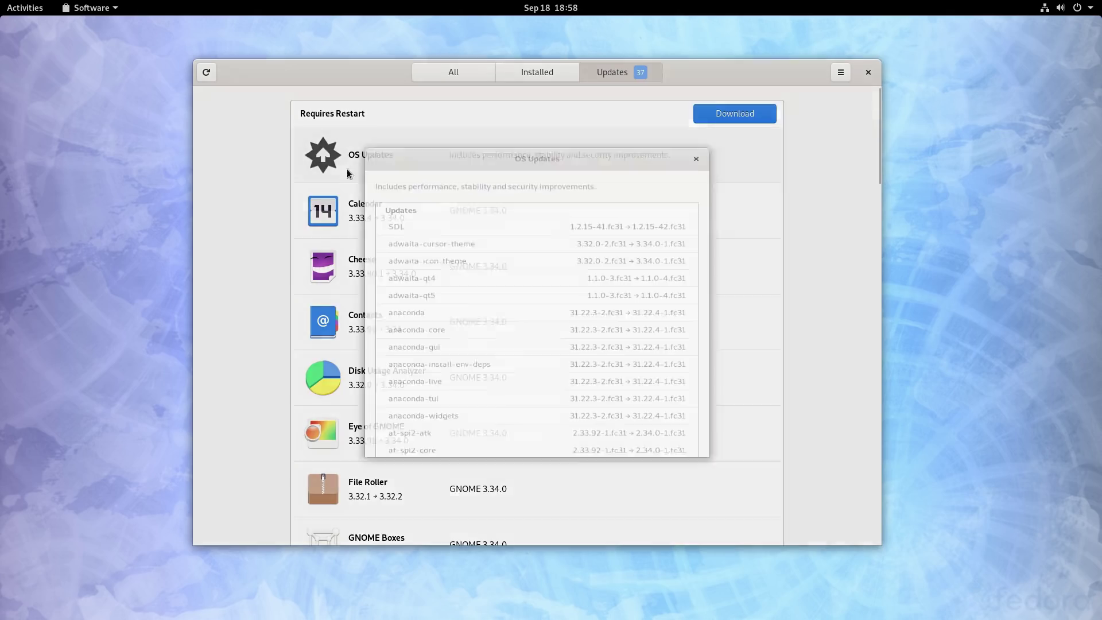
scroll(605, 264, down, 10)
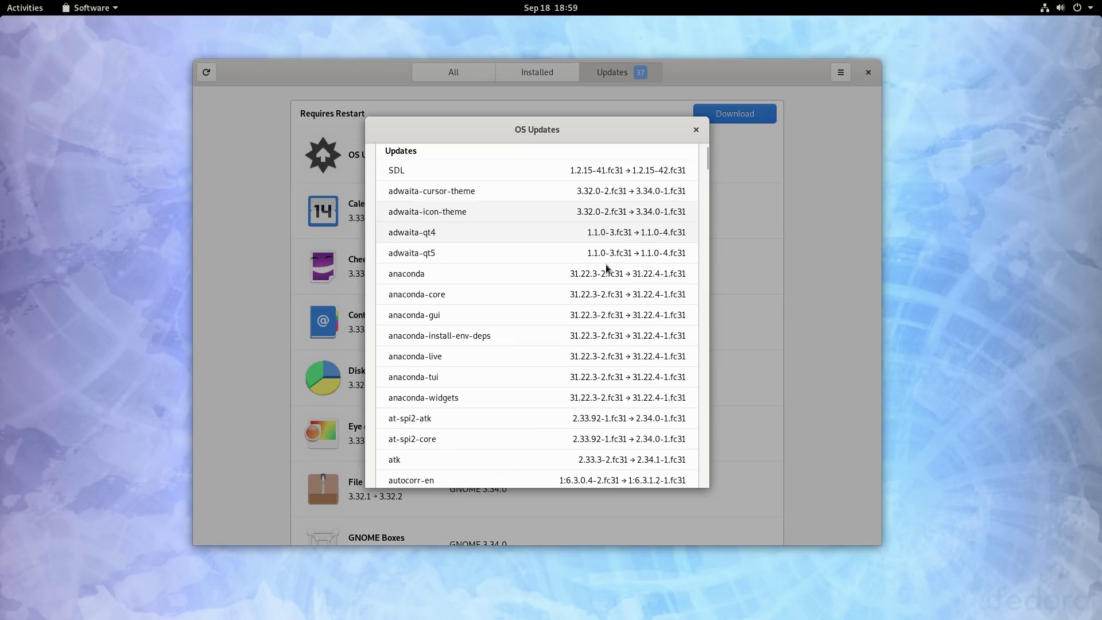
scroll(602, 266, down, 15)
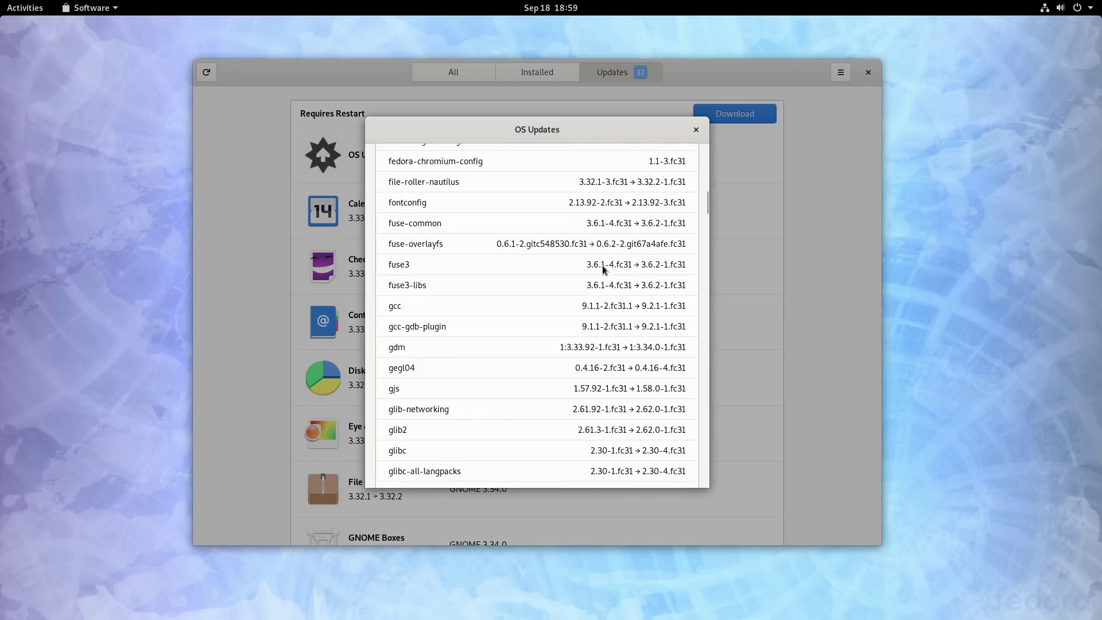
scroll(601, 265, down, 5)
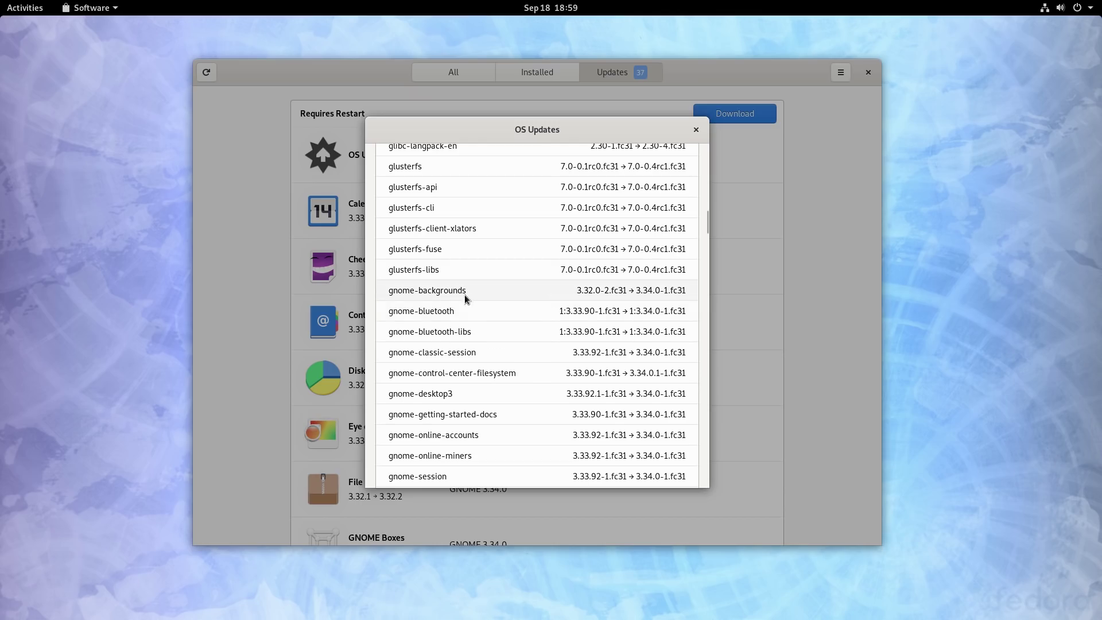
scroll(492, 379, down, 4)
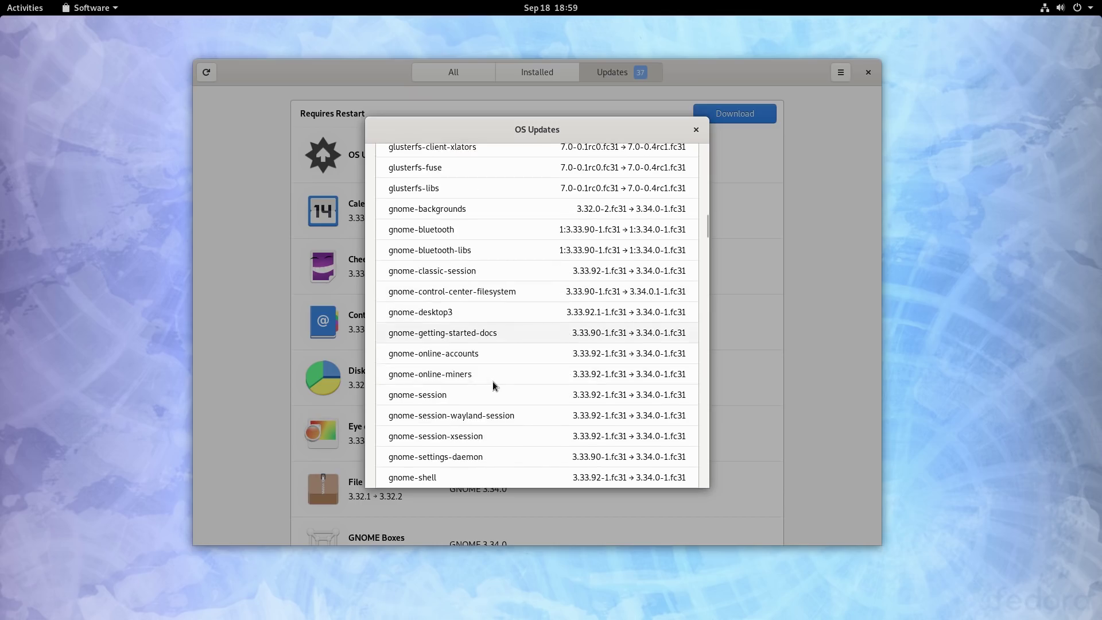
scroll(480, 357, down, 3)
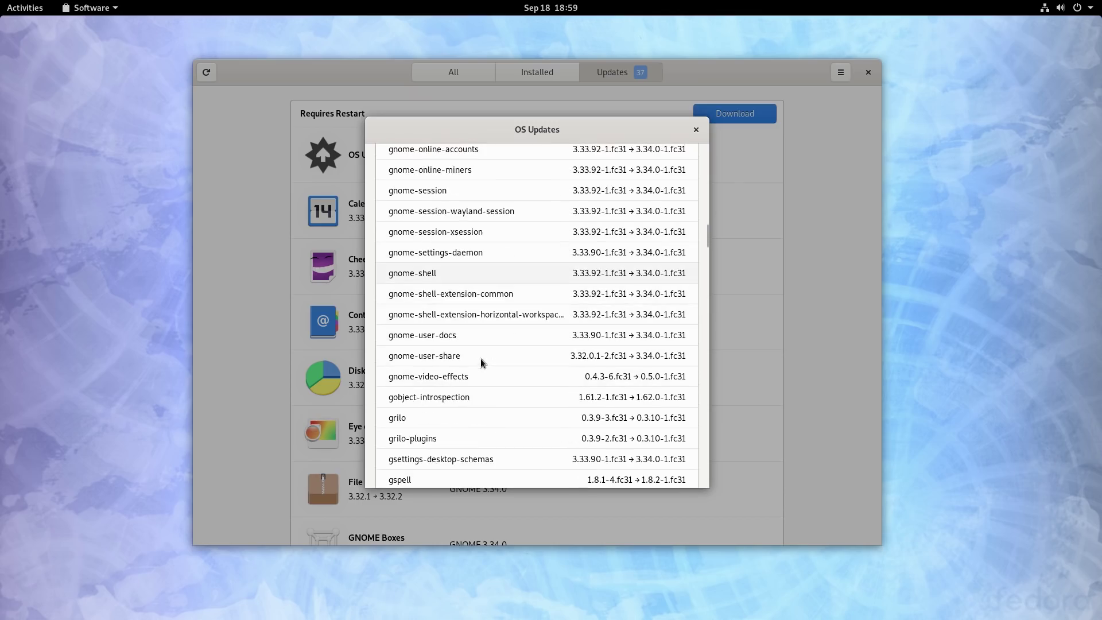
scroll(474, 328, down, 5)
scroll(474, 328, down, 7)
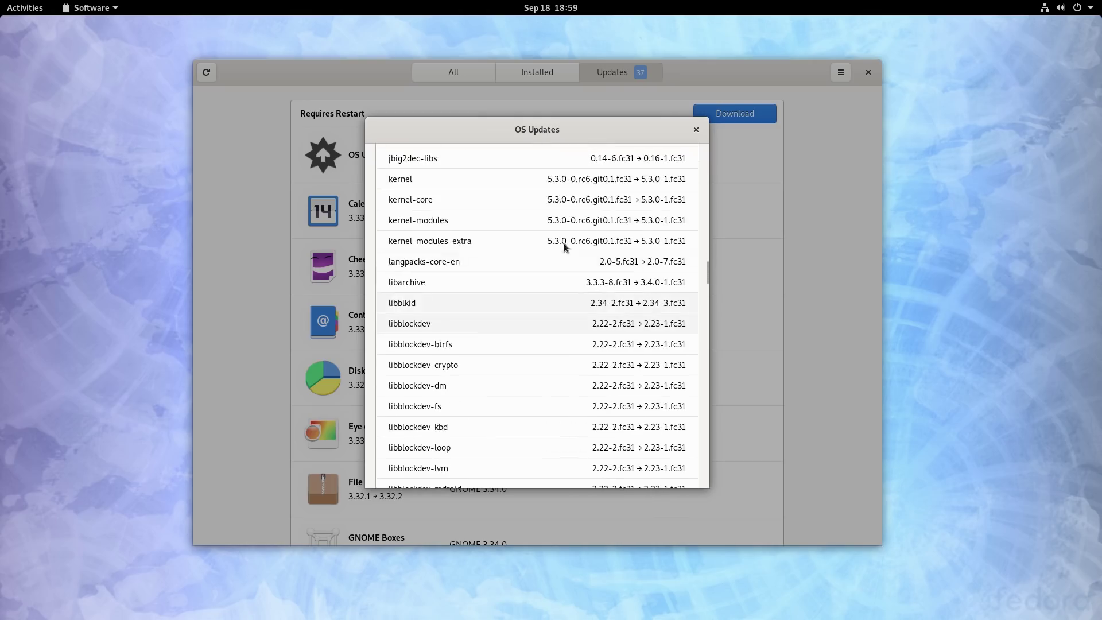
click(694, 134)
Scroll through the 37 pending updates, then close GNOME Software
scroll(684, 318, down, 10)
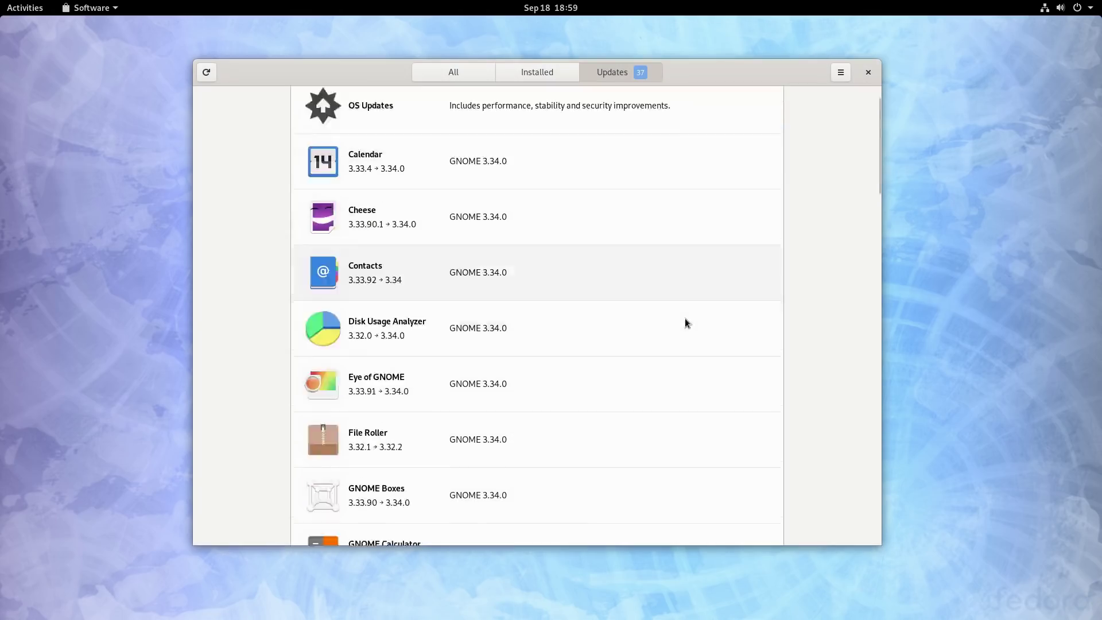
scroll(669, 358, down, 10)
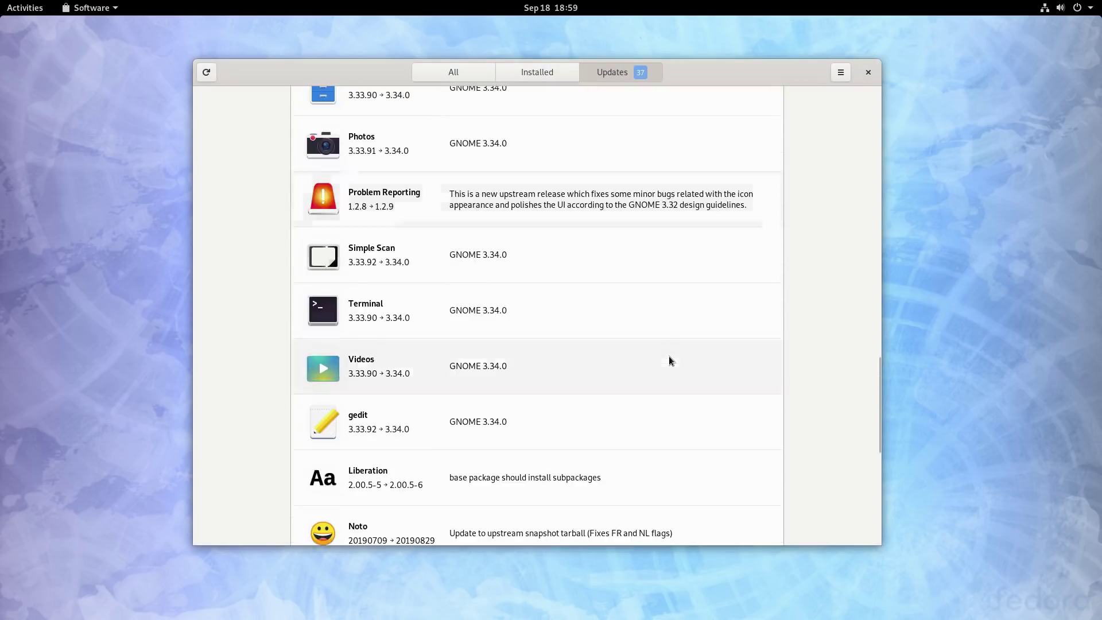
scroll(669, 359, up, 15)
scroll(670, 360, up, 10)
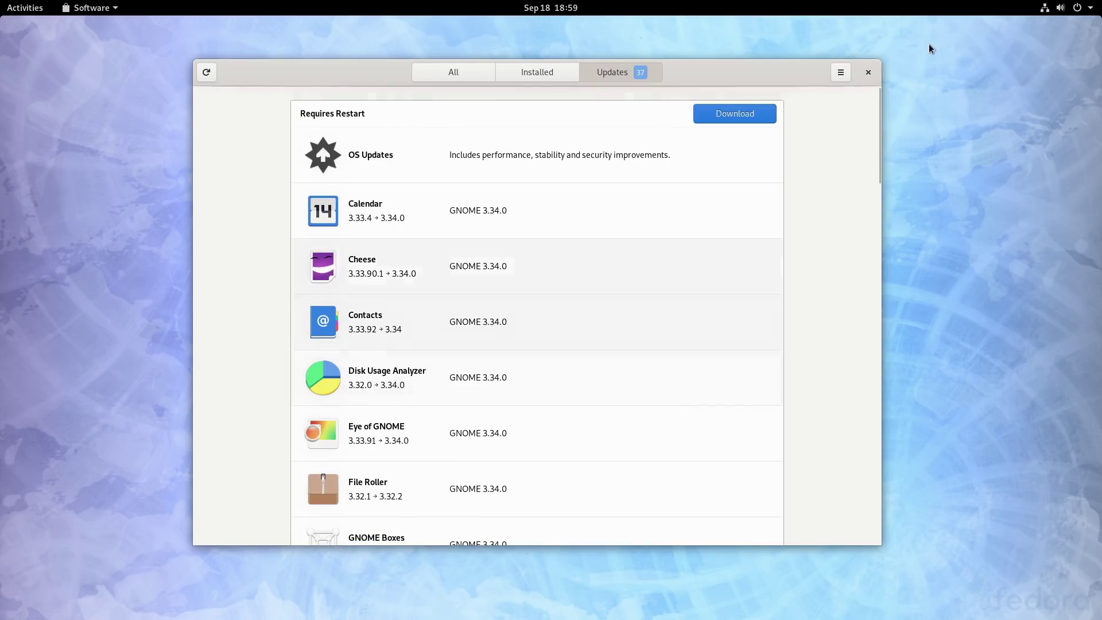
click(867, 72)
Open Background settings from the desktop's right-click menu, cancelling a custom-picture file chooser
click(1084, 8)
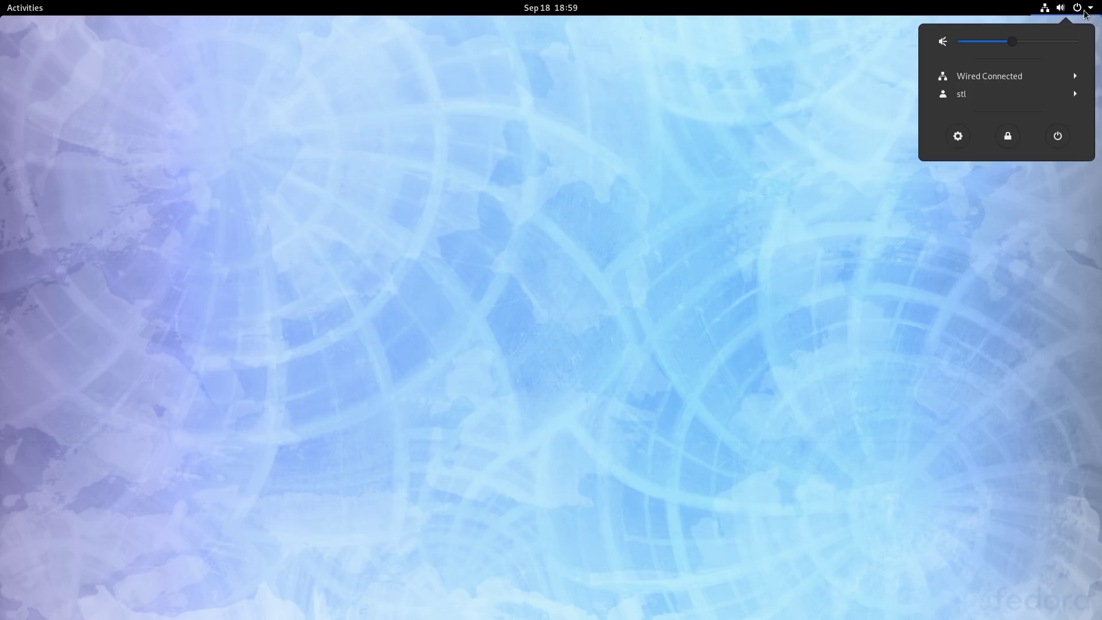
click(826, 248)
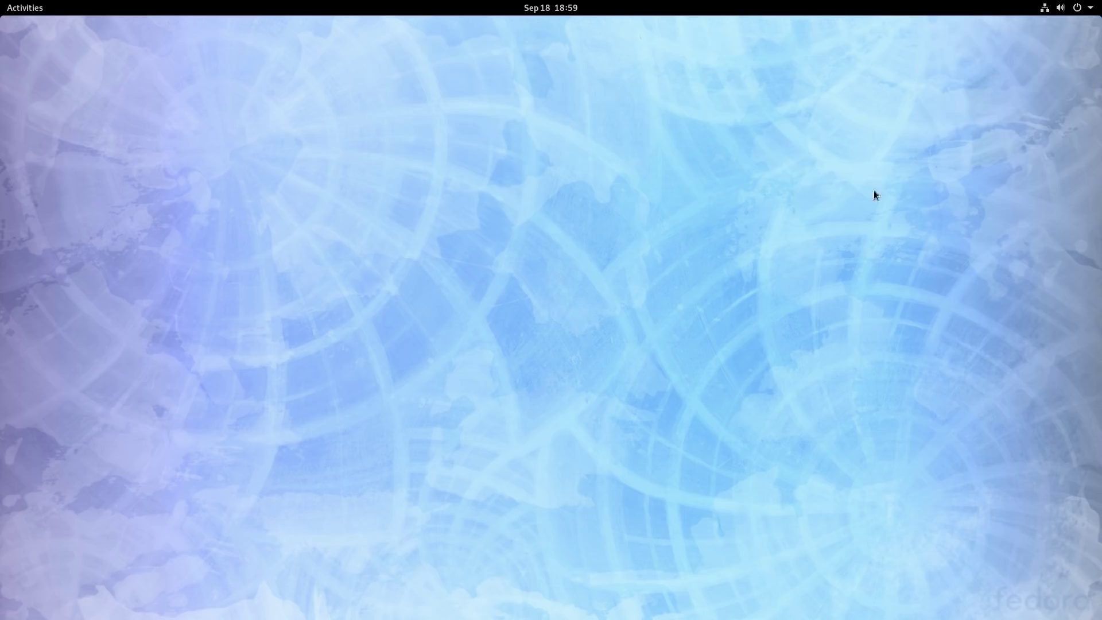
right_click(859, 174)
click(888, 191)
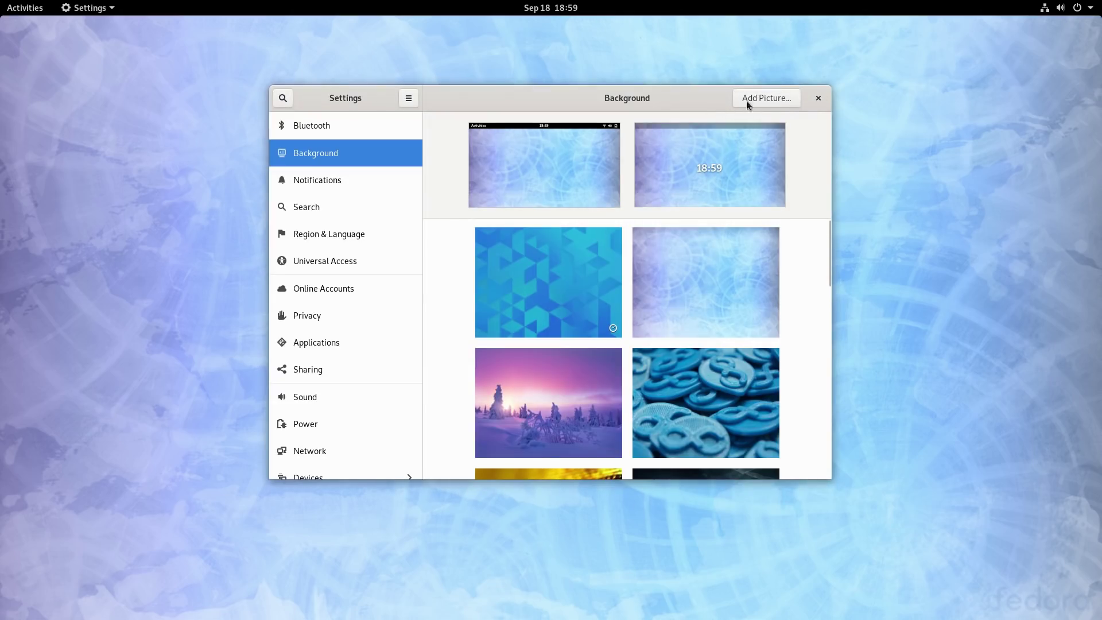
click(768, 97)
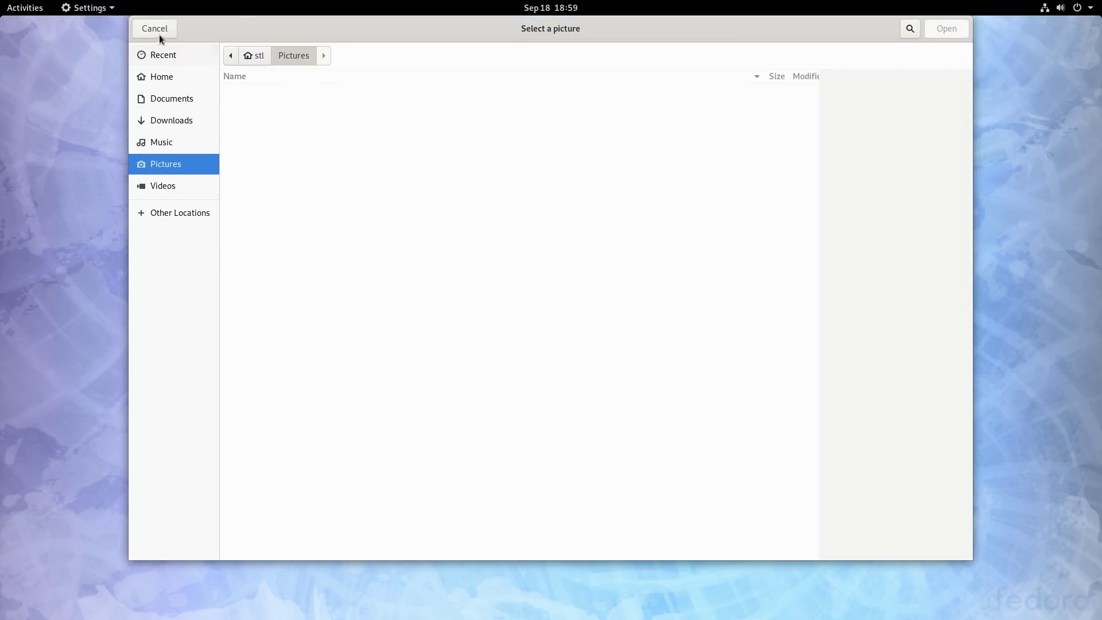
click(158, 27)
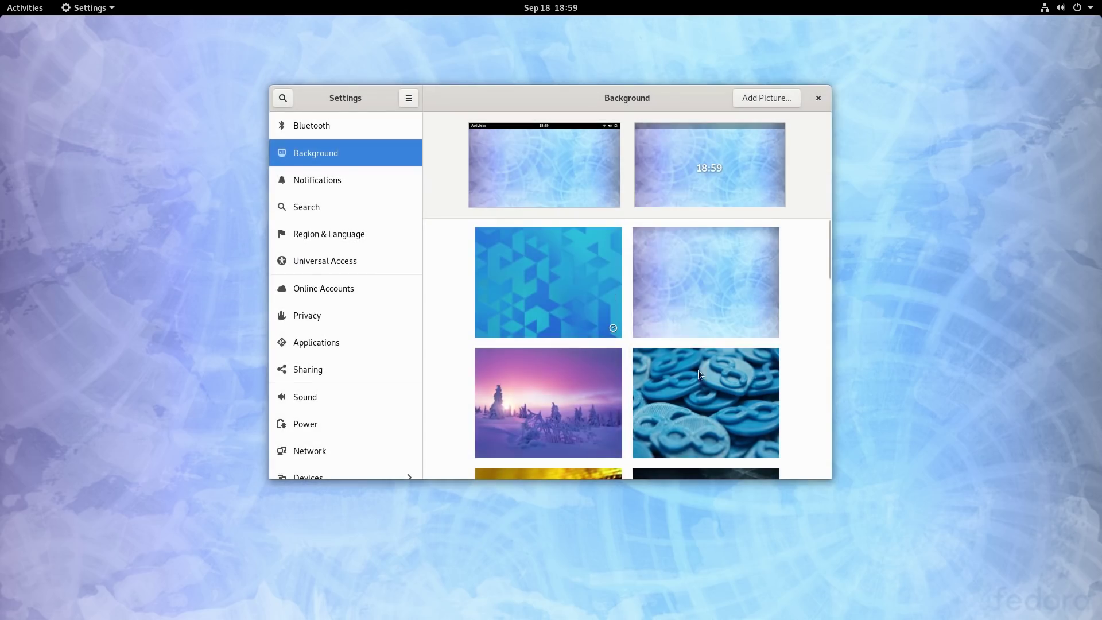
Set the purple snowy sunset with frosted fir trees as the desktop wallpaper
click(698, 369)
click(573, 418)
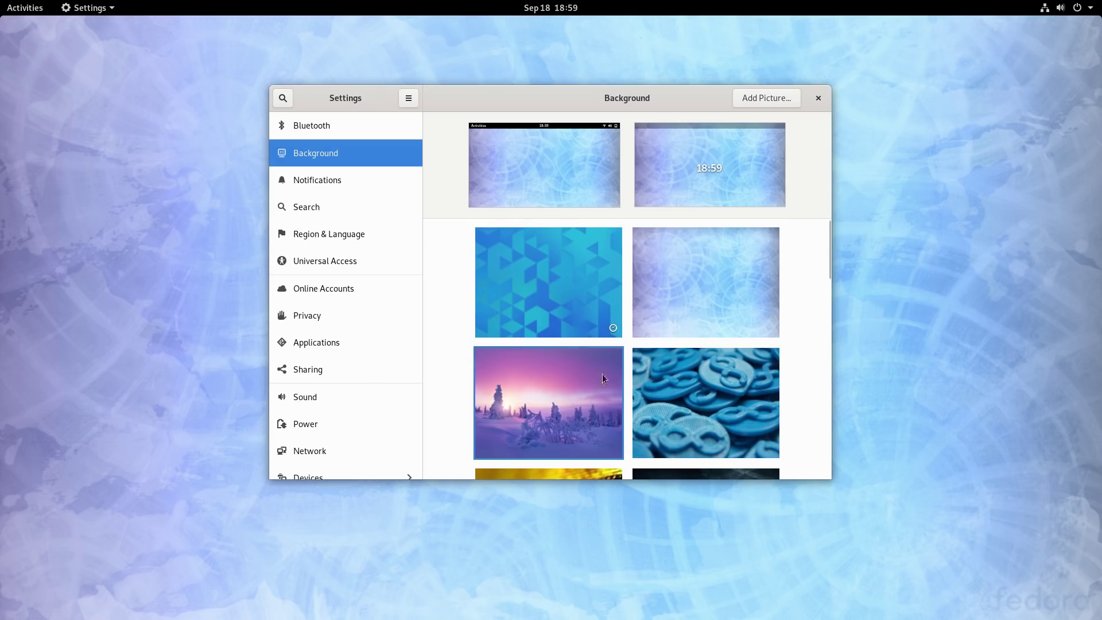
click(602, 377)
click(548, 301)
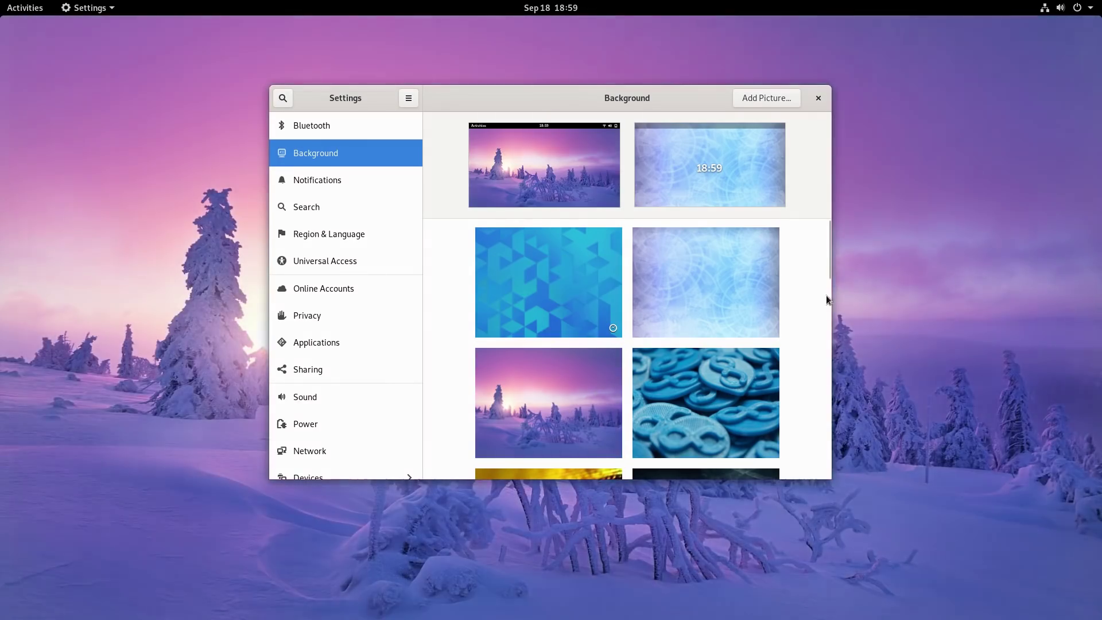